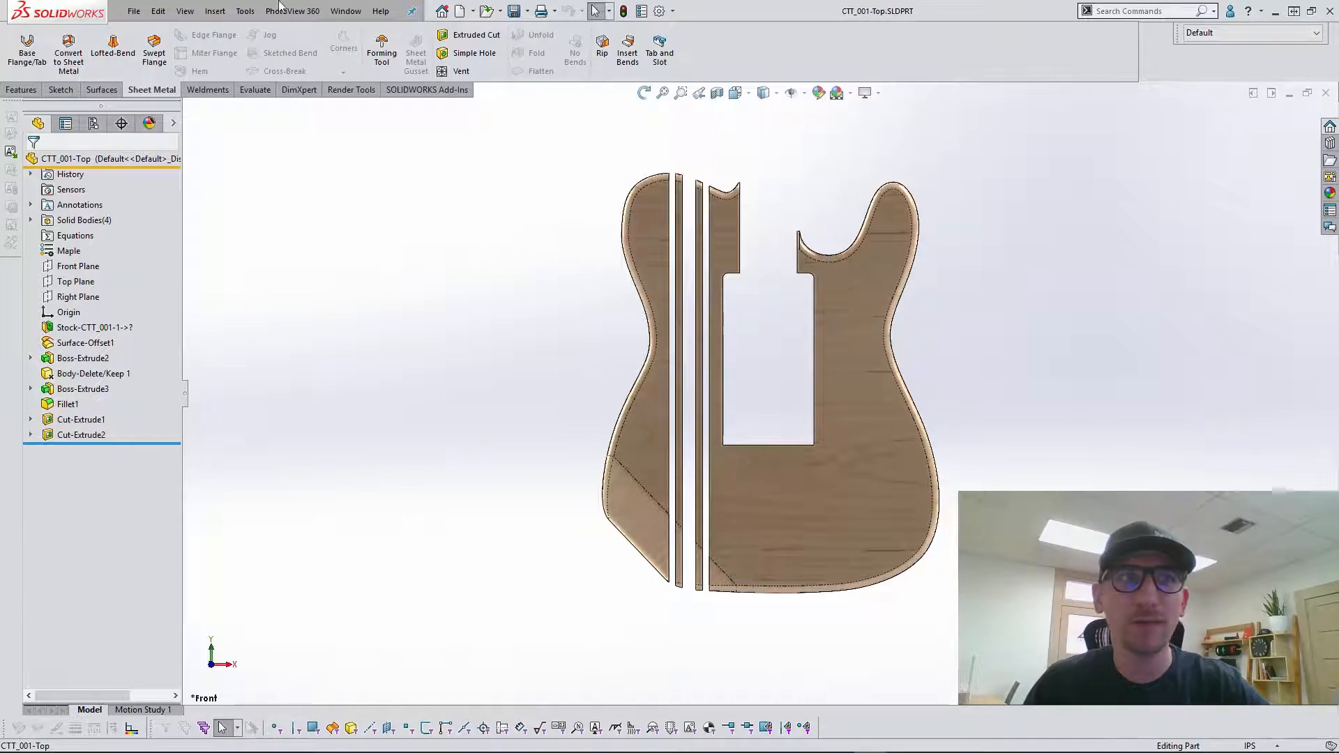
Save the guitar top part as a DXF file named CTT_001-Top_OP1.DXF in the Custom Thinline Tele folder.
click(134, 11)
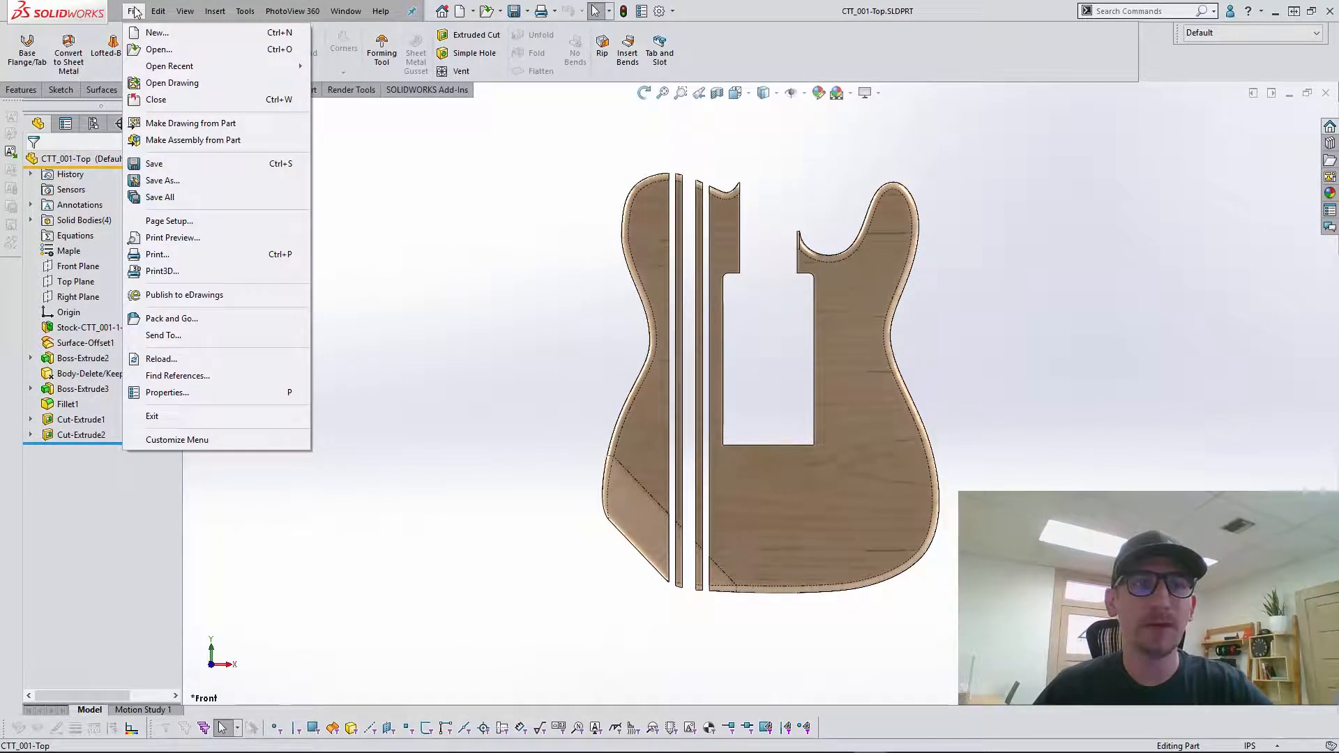
click(172, 183)
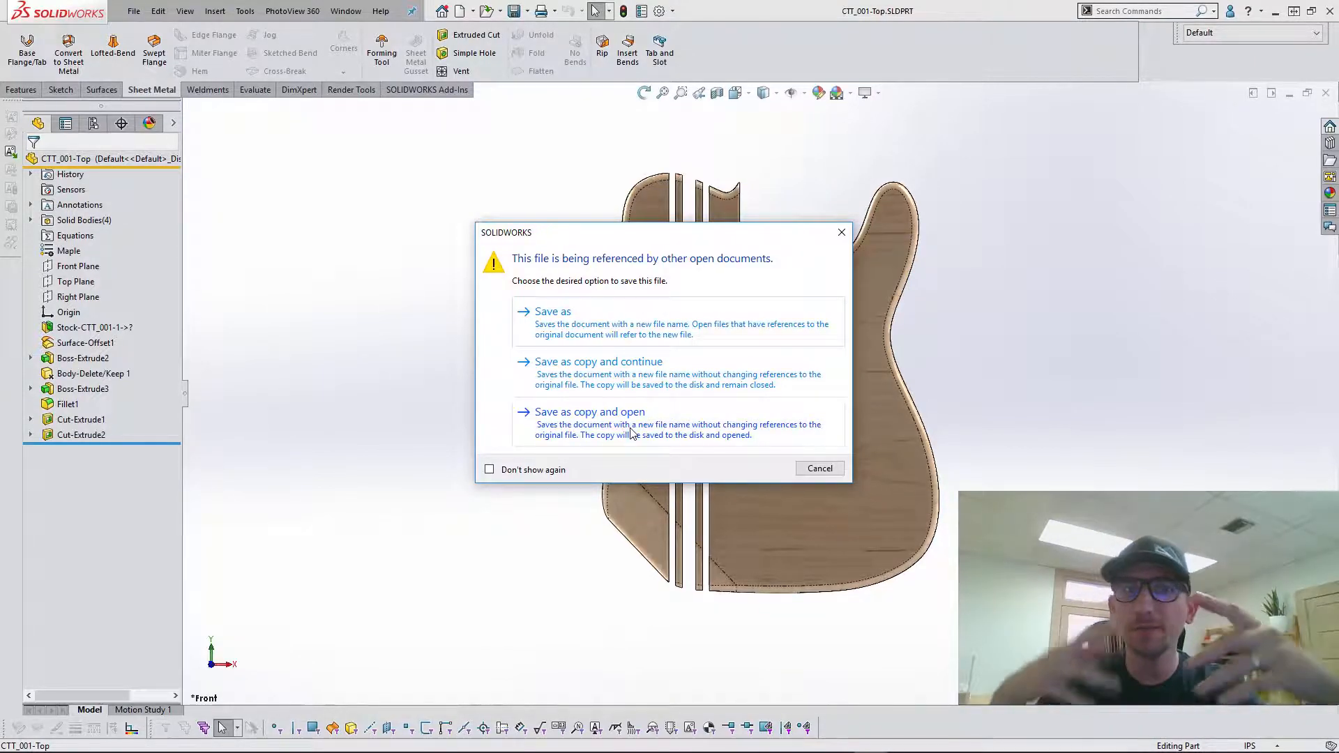
click(631, 338)
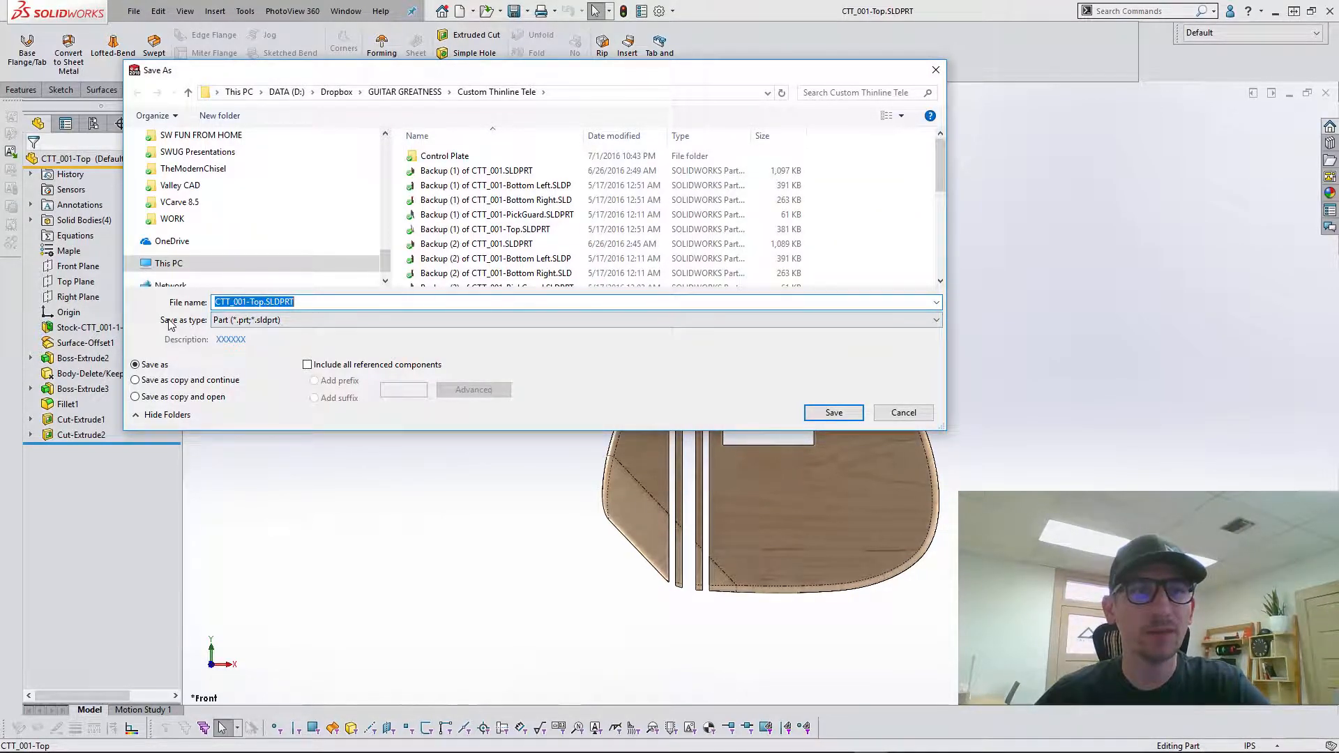
click(240, 322)
click(240, 322)
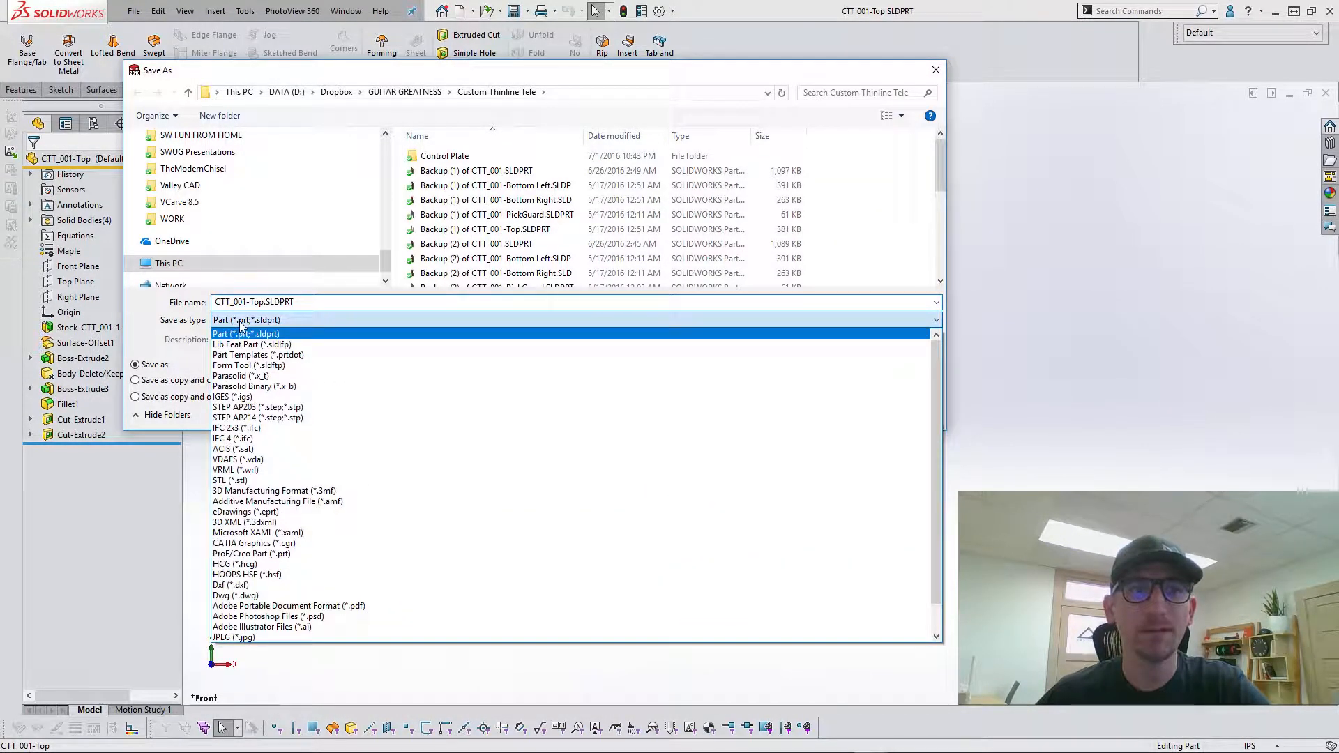
click(258, 585)
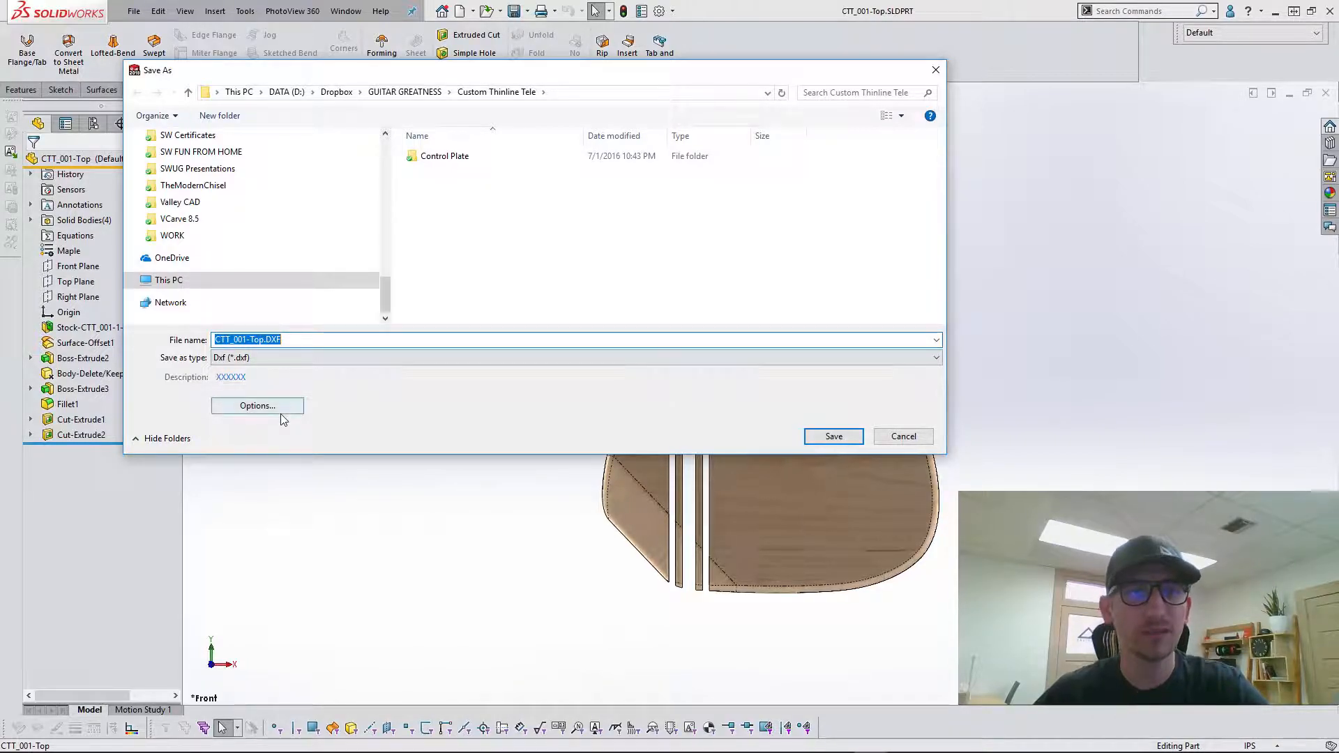
click(266, 339)
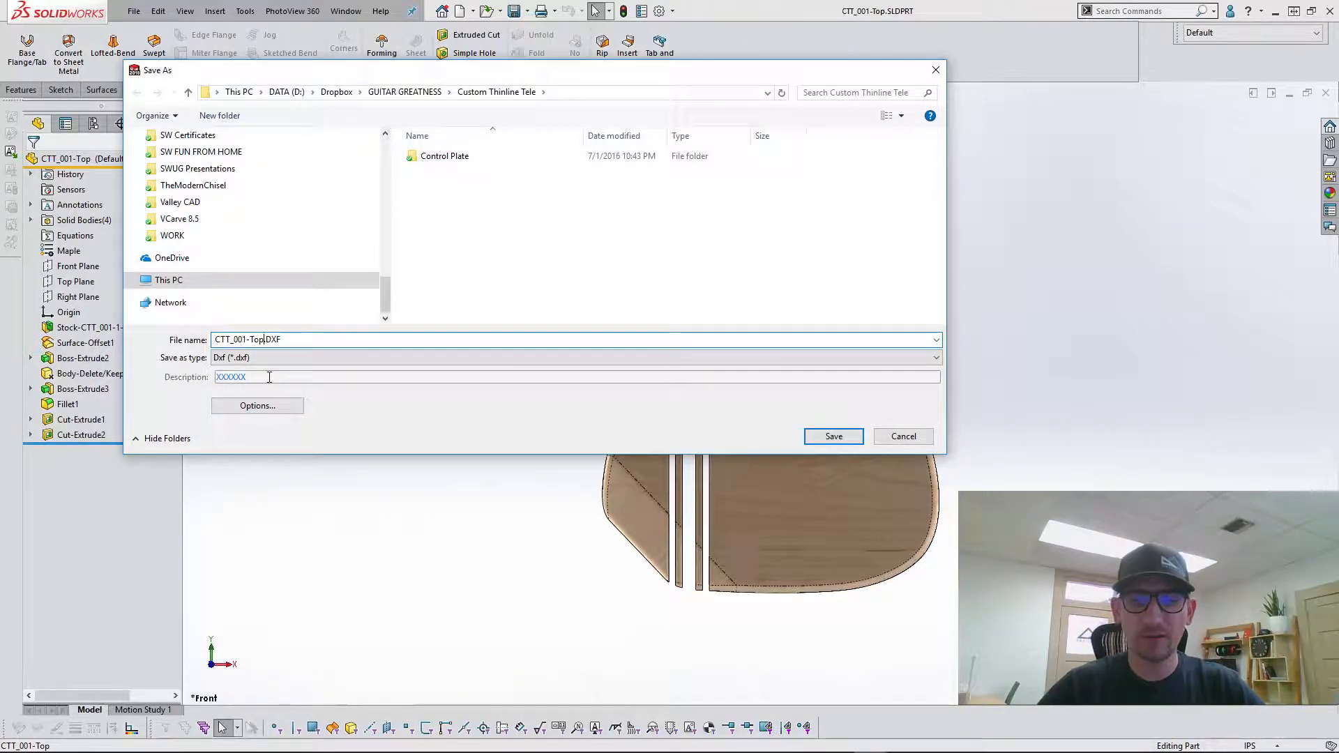
text(_OP)
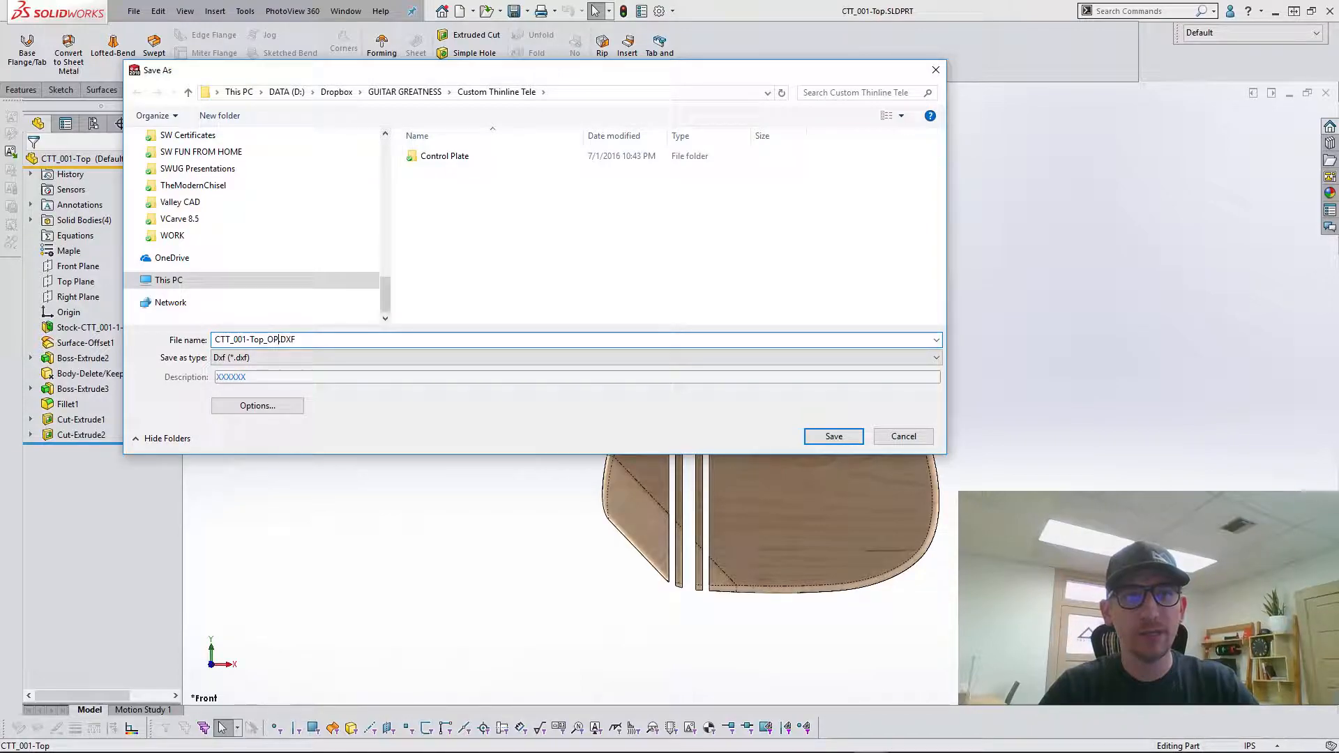
text(1)
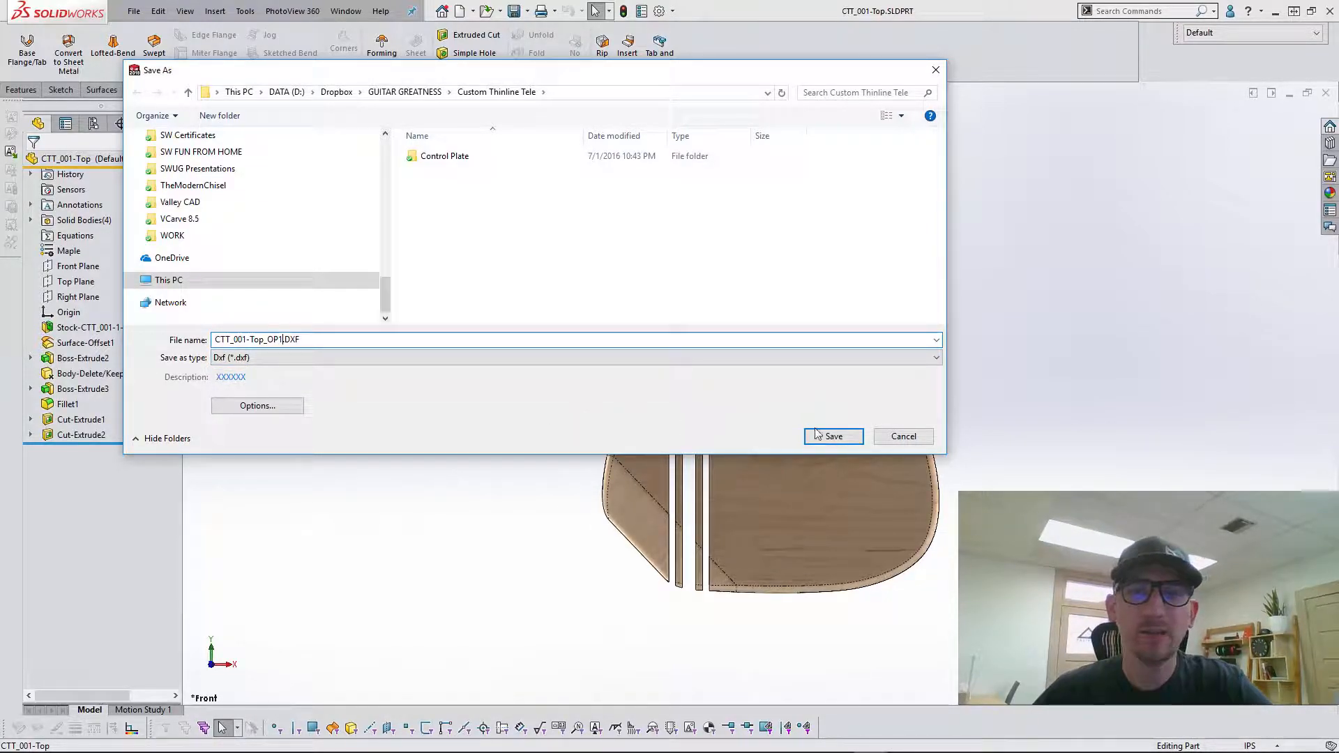
click(837, 437)
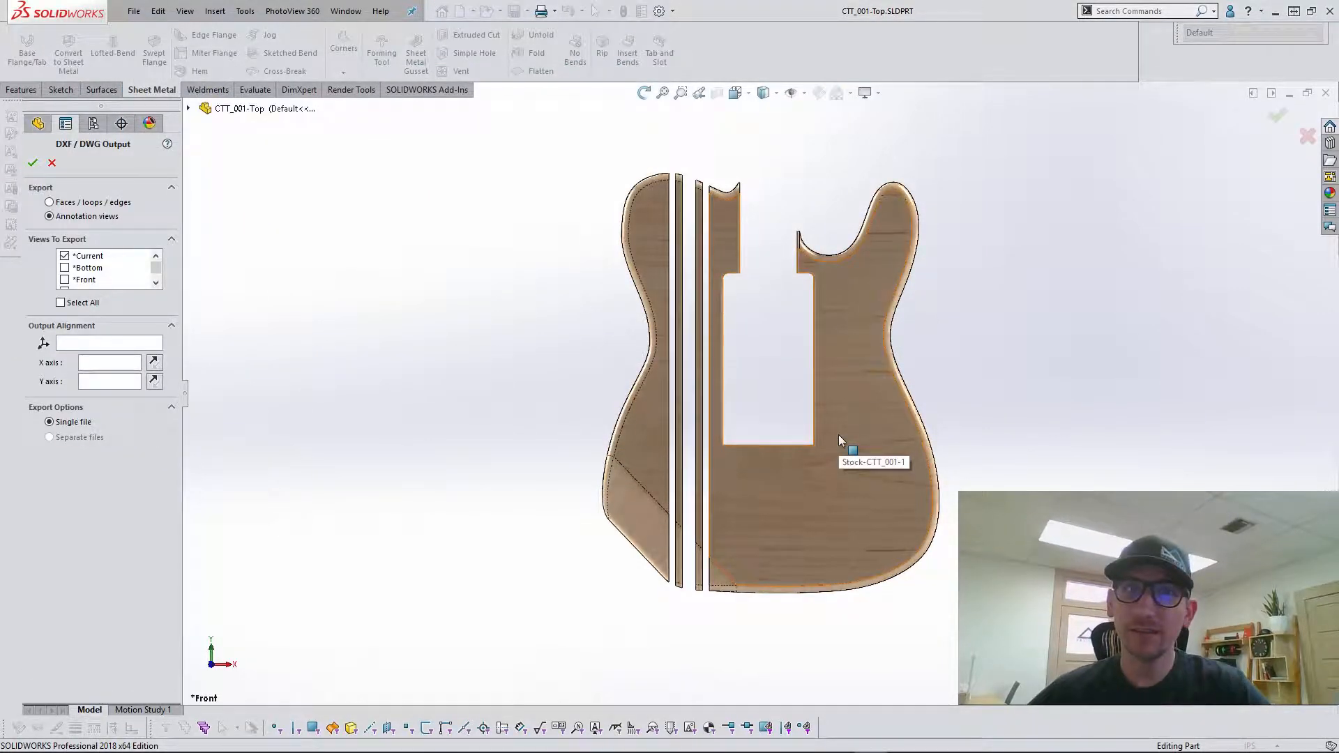
Try to export by faces, loops and edges, combining the two large flat front faces with the angled lower-corner face.
click(51, 203)
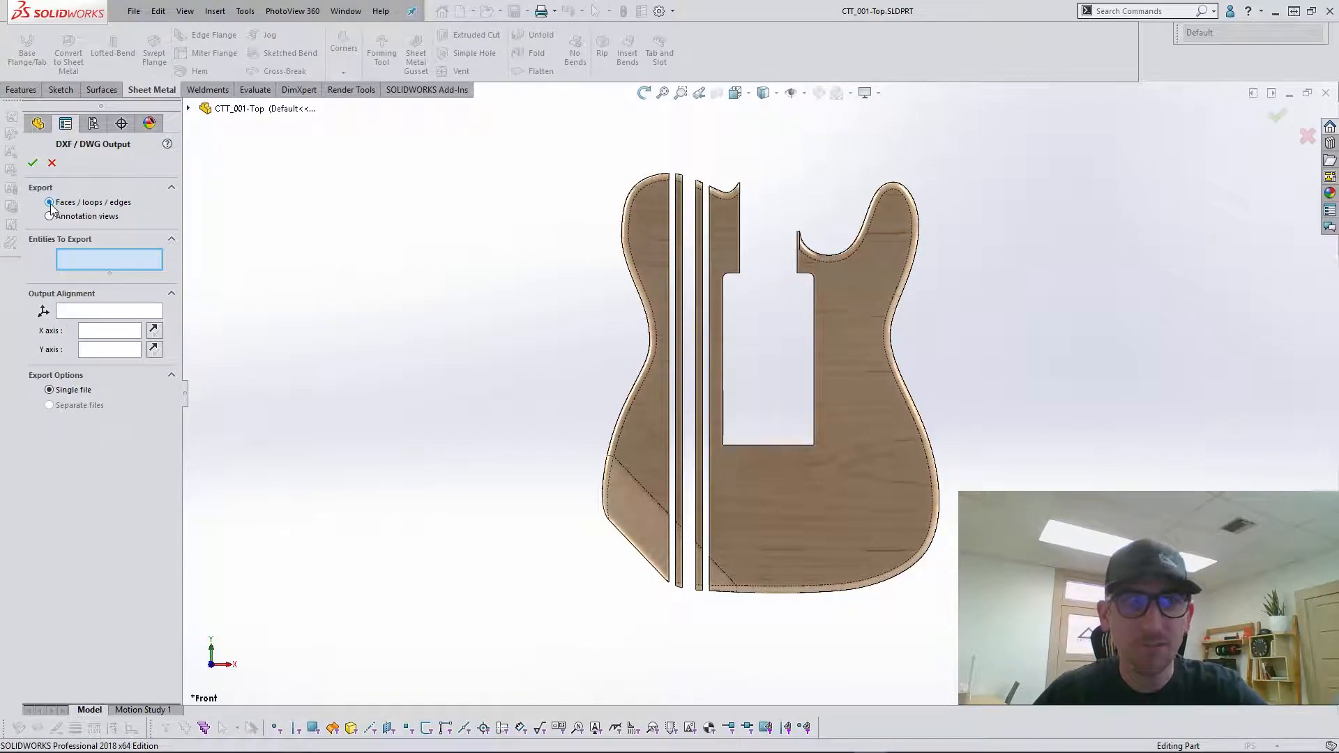
click(847, 462)
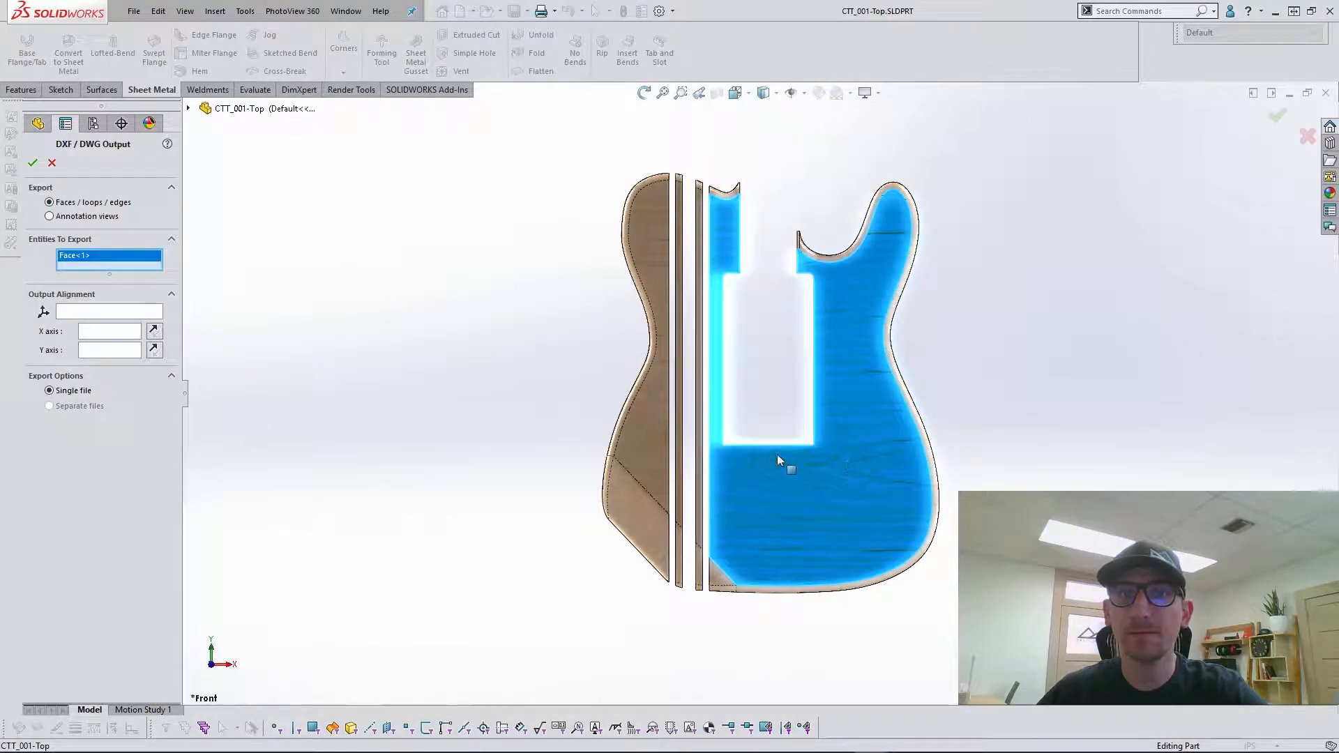
click(636, 467)
click(623, 529)
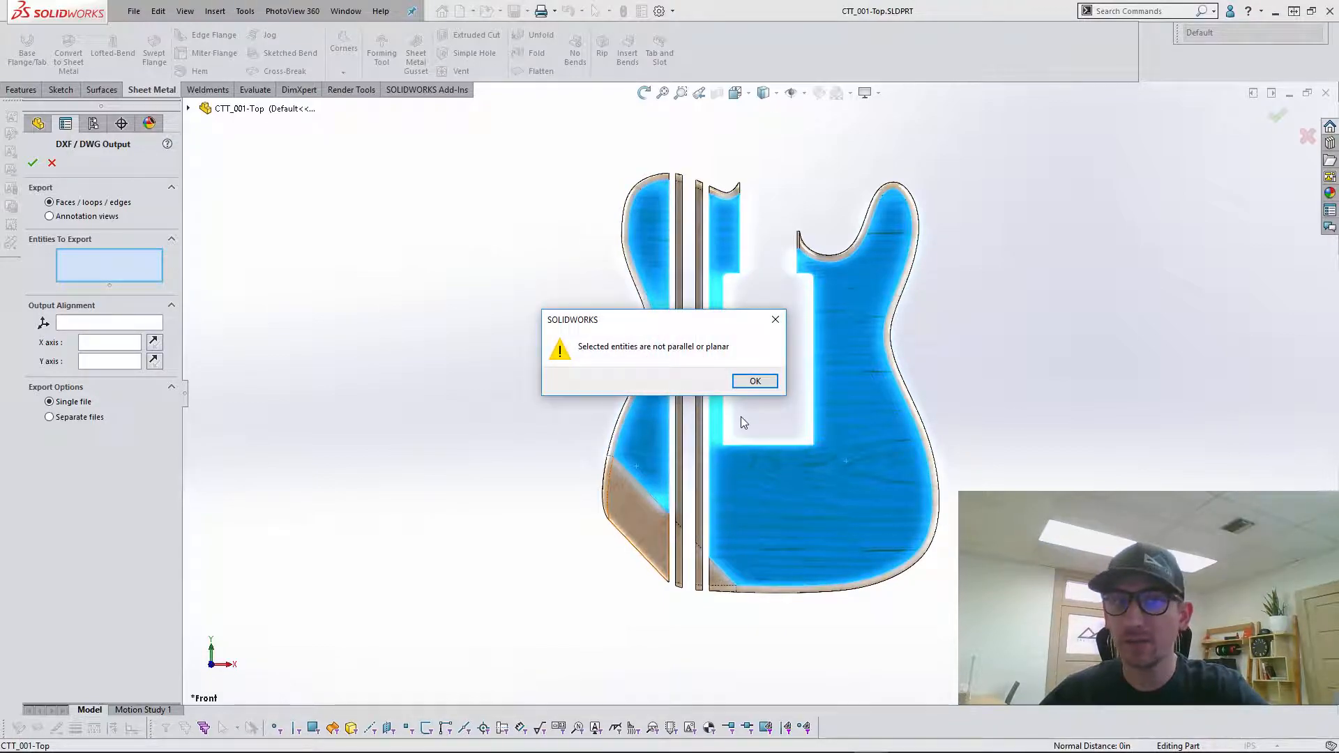
click(757, 380)
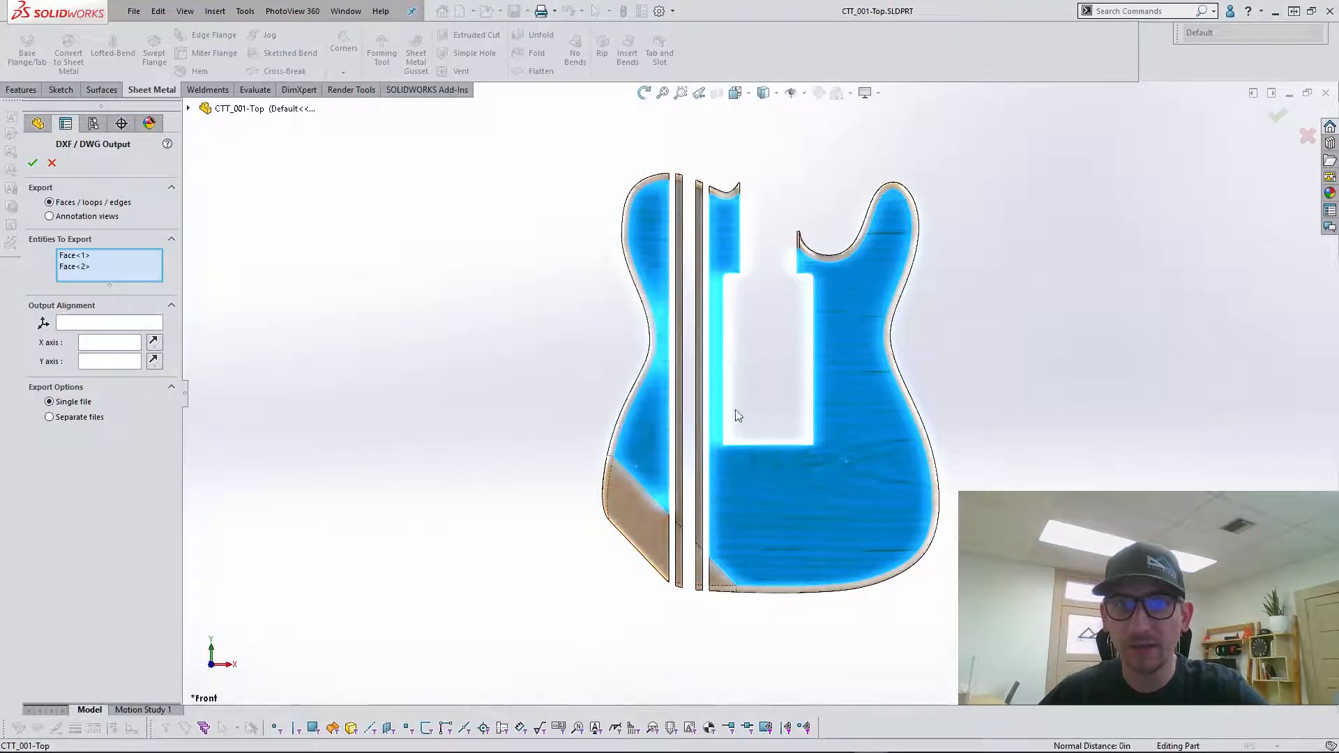
click(649, 529)
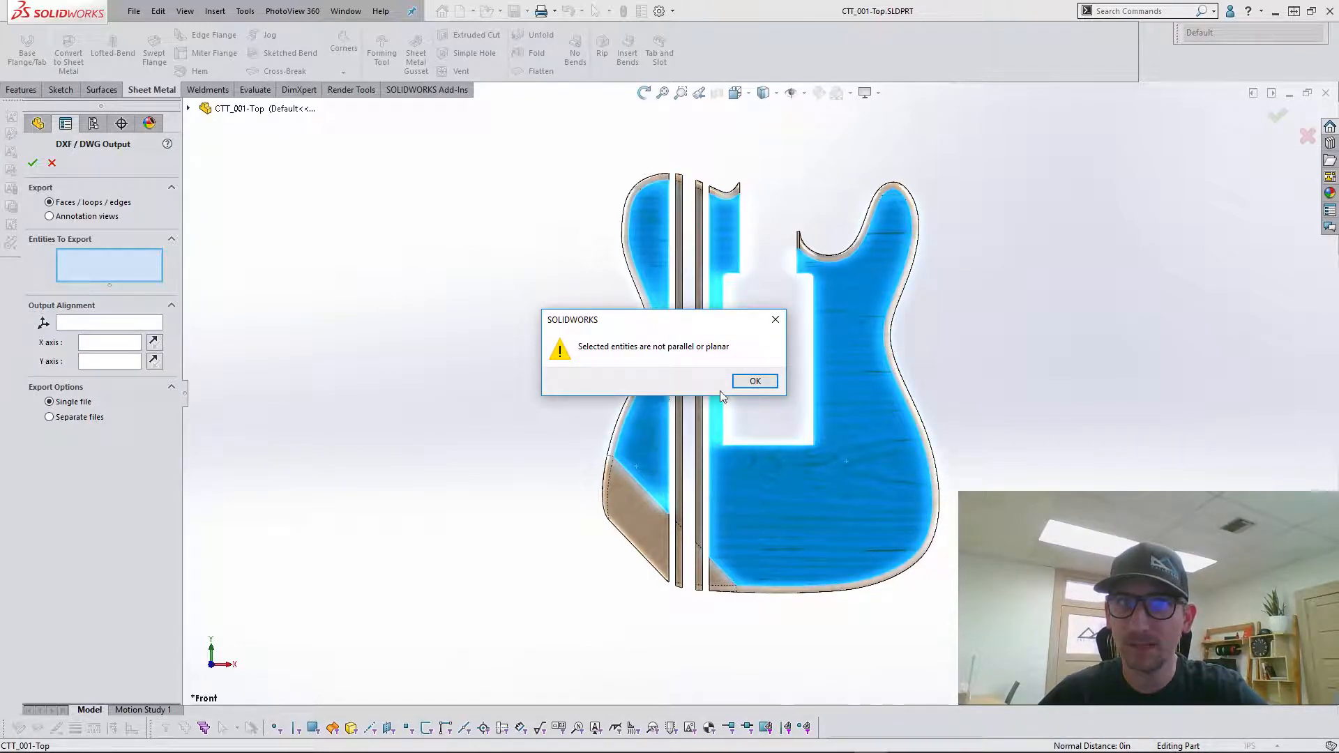
click(752, 381)
middle_drag(496, 604, 473, 539)
click(210, 663)
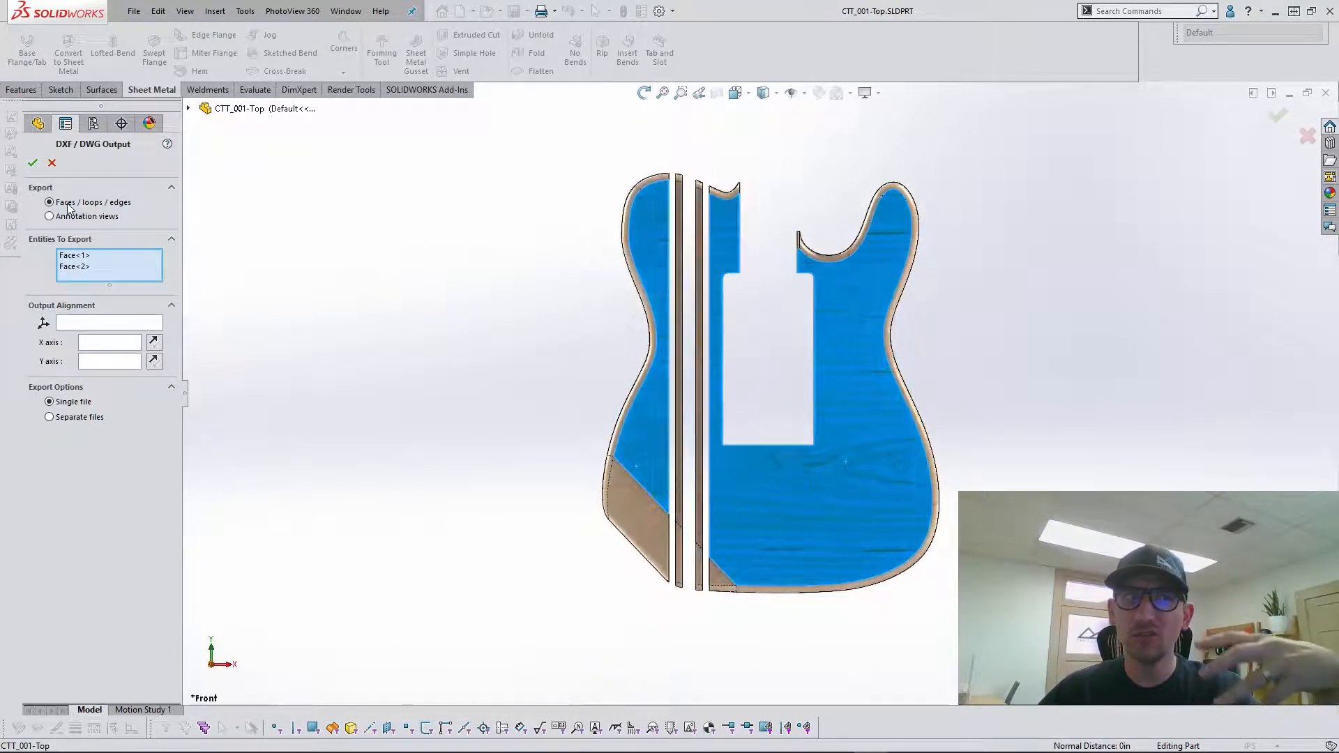
Add a cutaway edge to the entities to export and clear the whole selection.
click(840, 264)
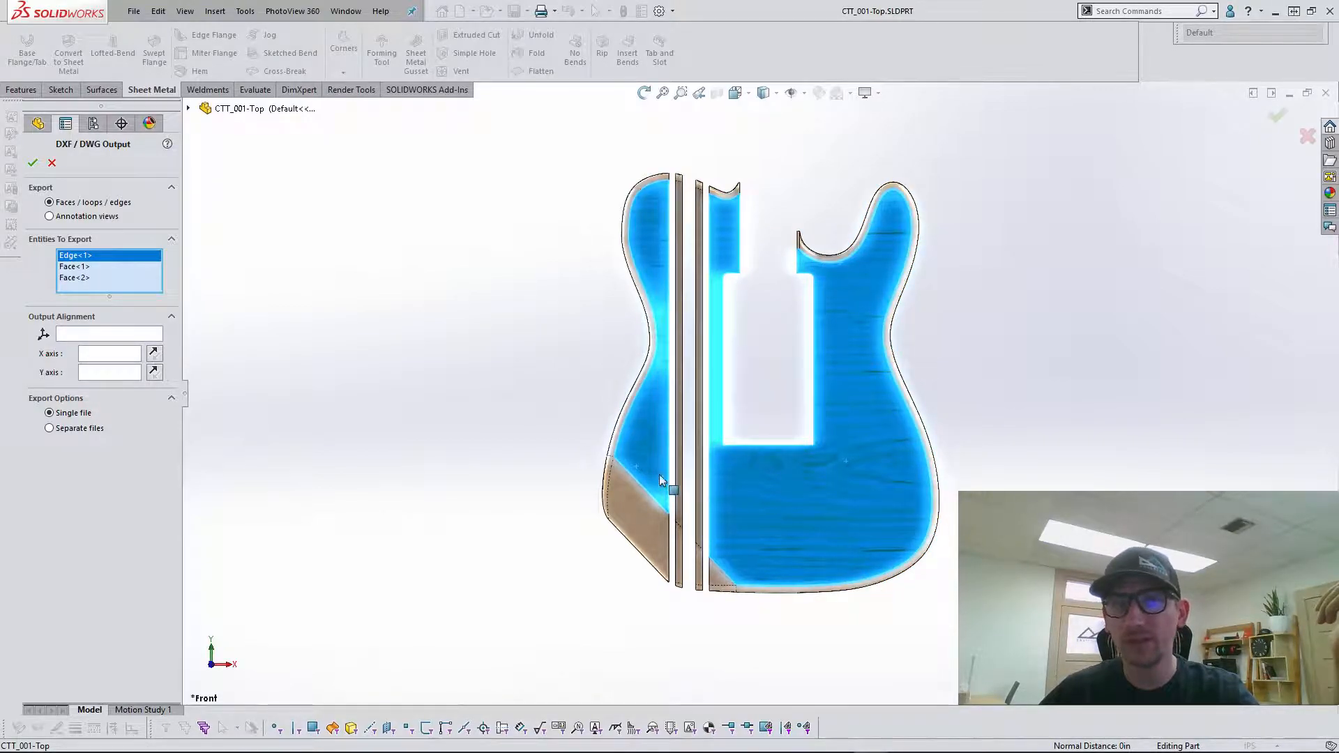
right_click(90, 270)
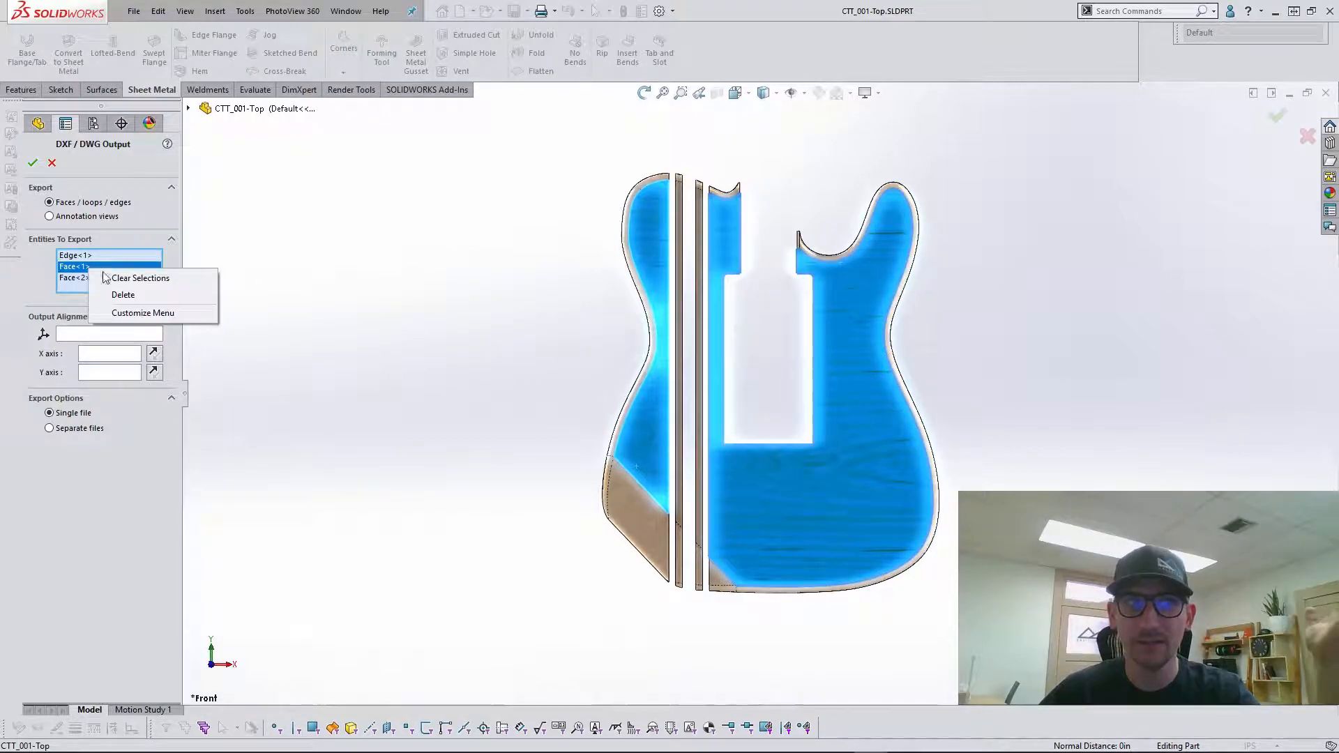
click(117, 274)
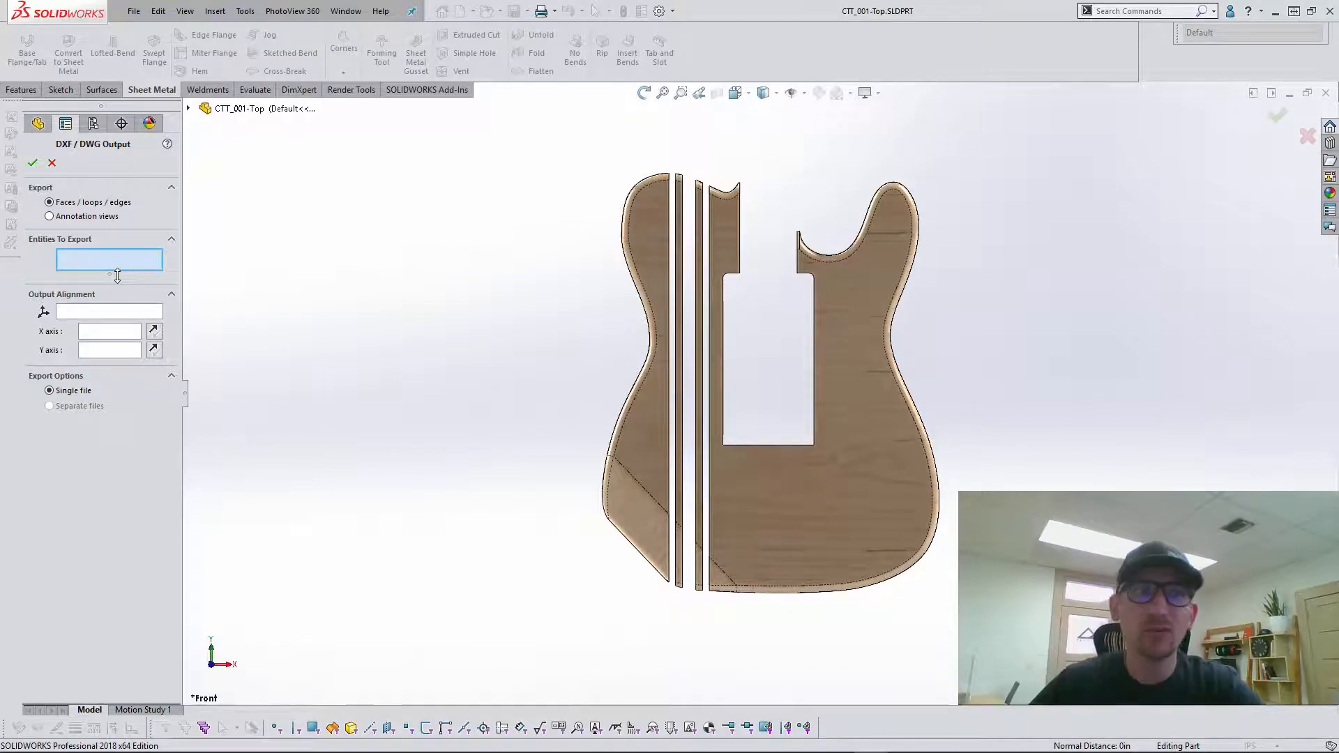
Try the annotation views export option, selecting all the views and deselecting them again.
click(49, 216)
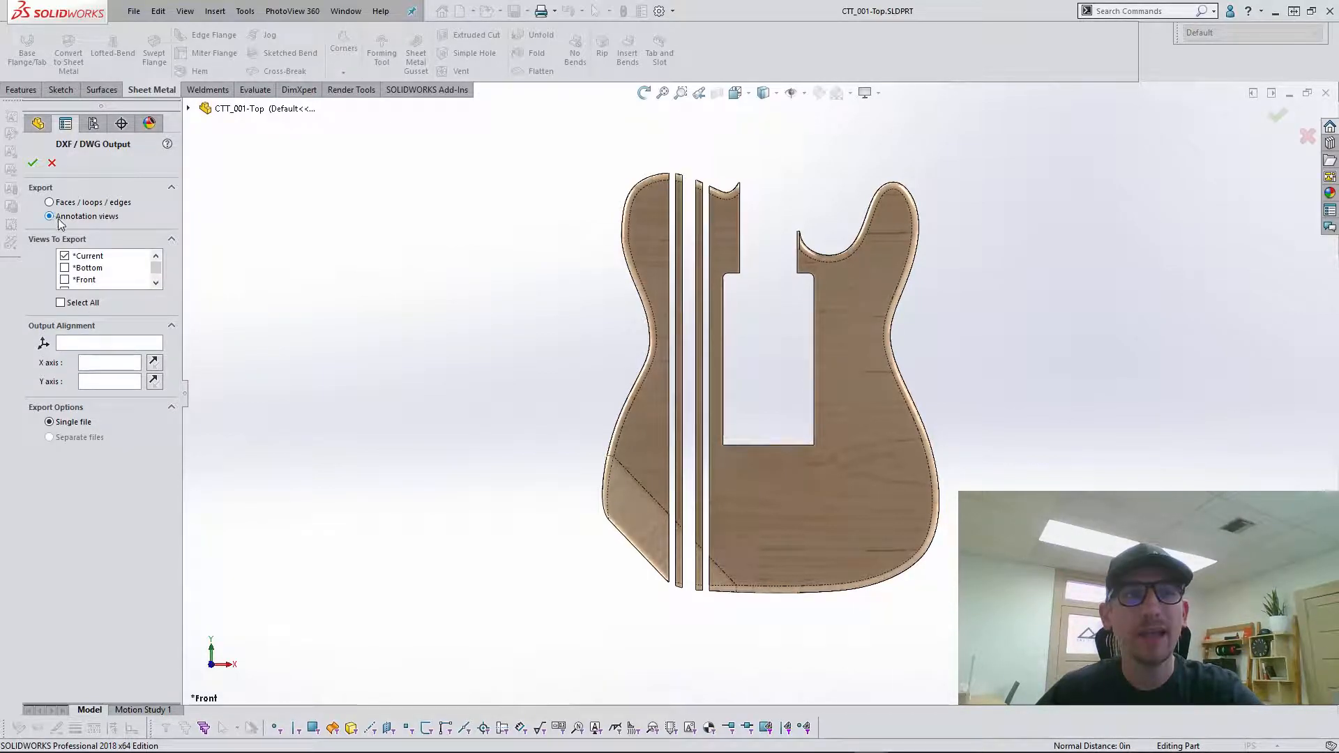
click(64, 268)
scroll(108, 281, down, 2)
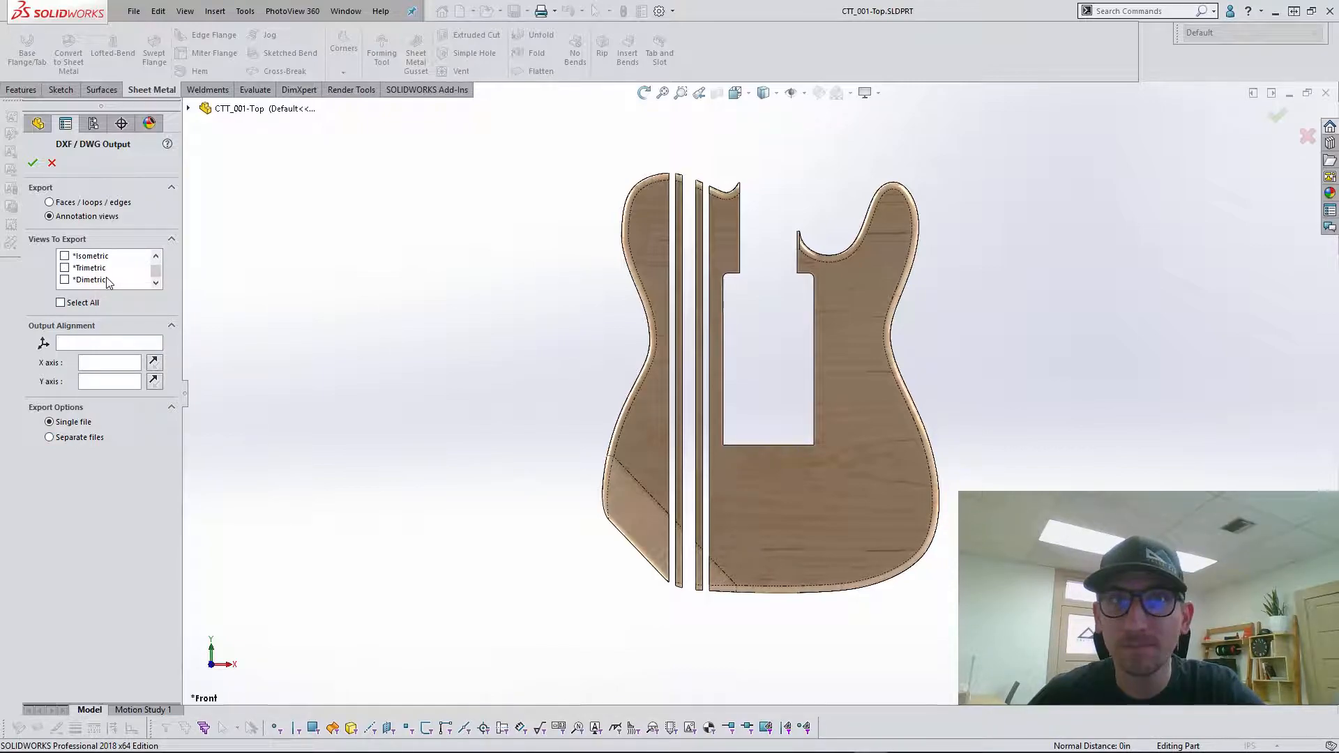
scroll(108, 281, up, 2)
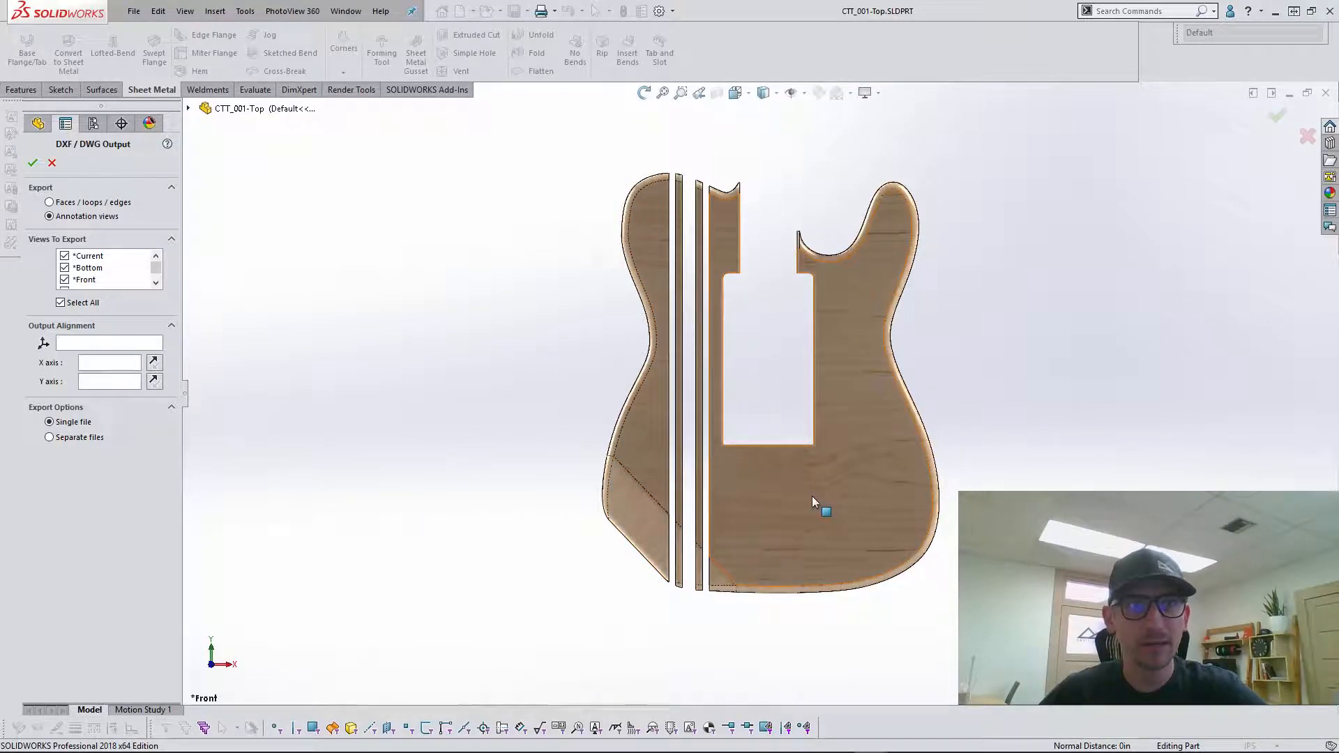
click(61, 303)
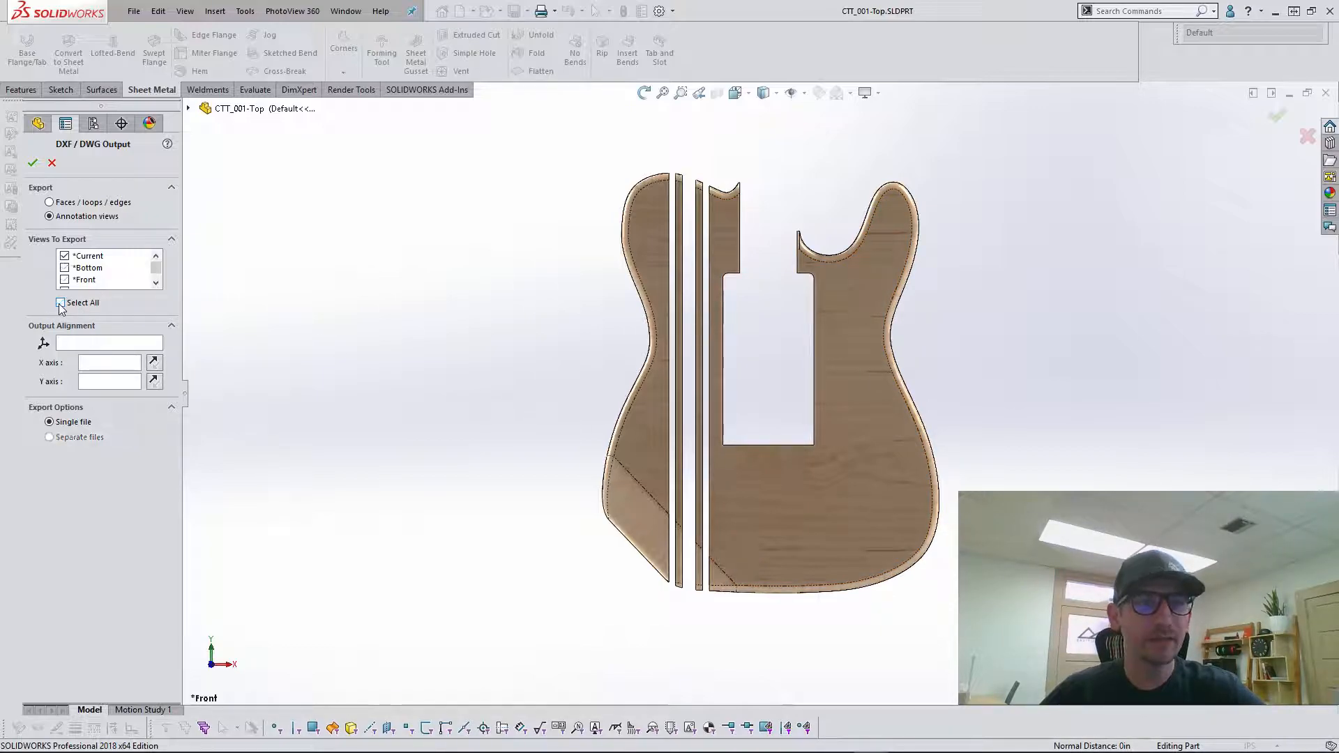
Export the flat front faces of the two large body pieces and both narrow strips to a single DXF file.
click(49, 203)
click(834, 460)
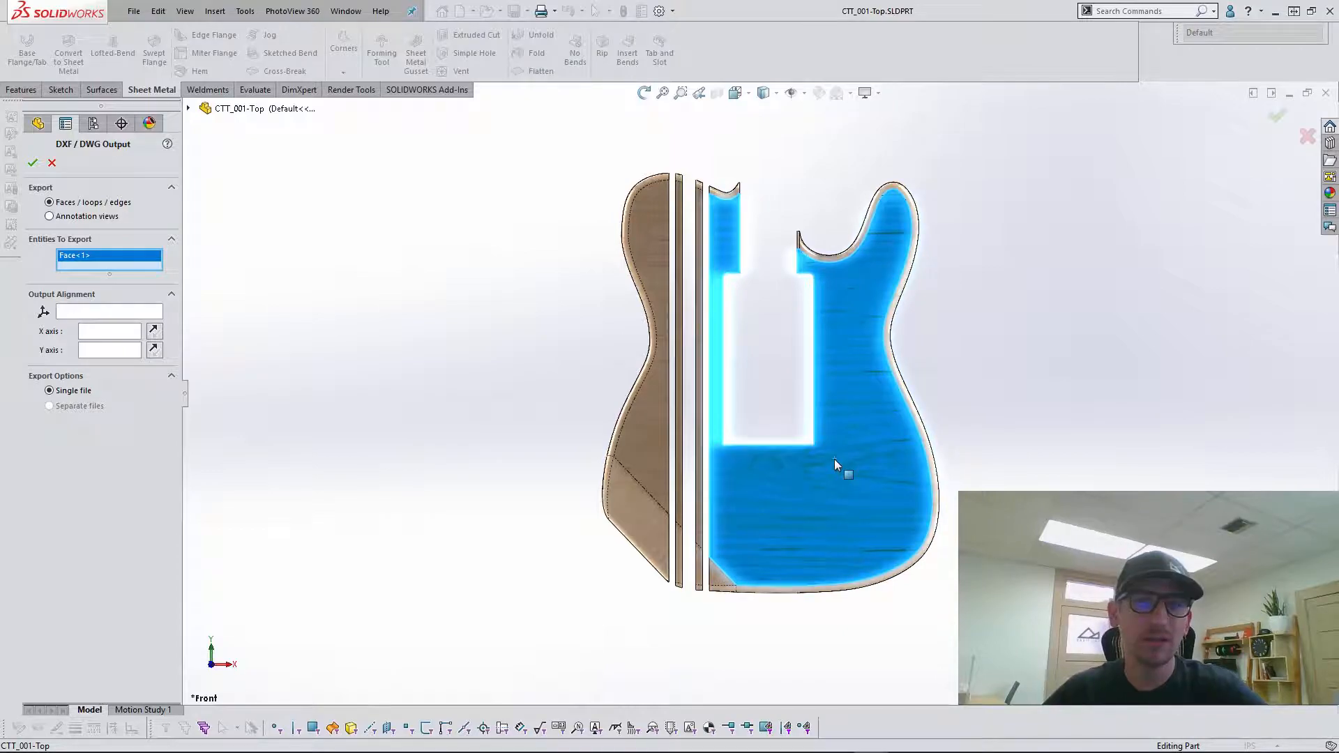
click(642, 454)
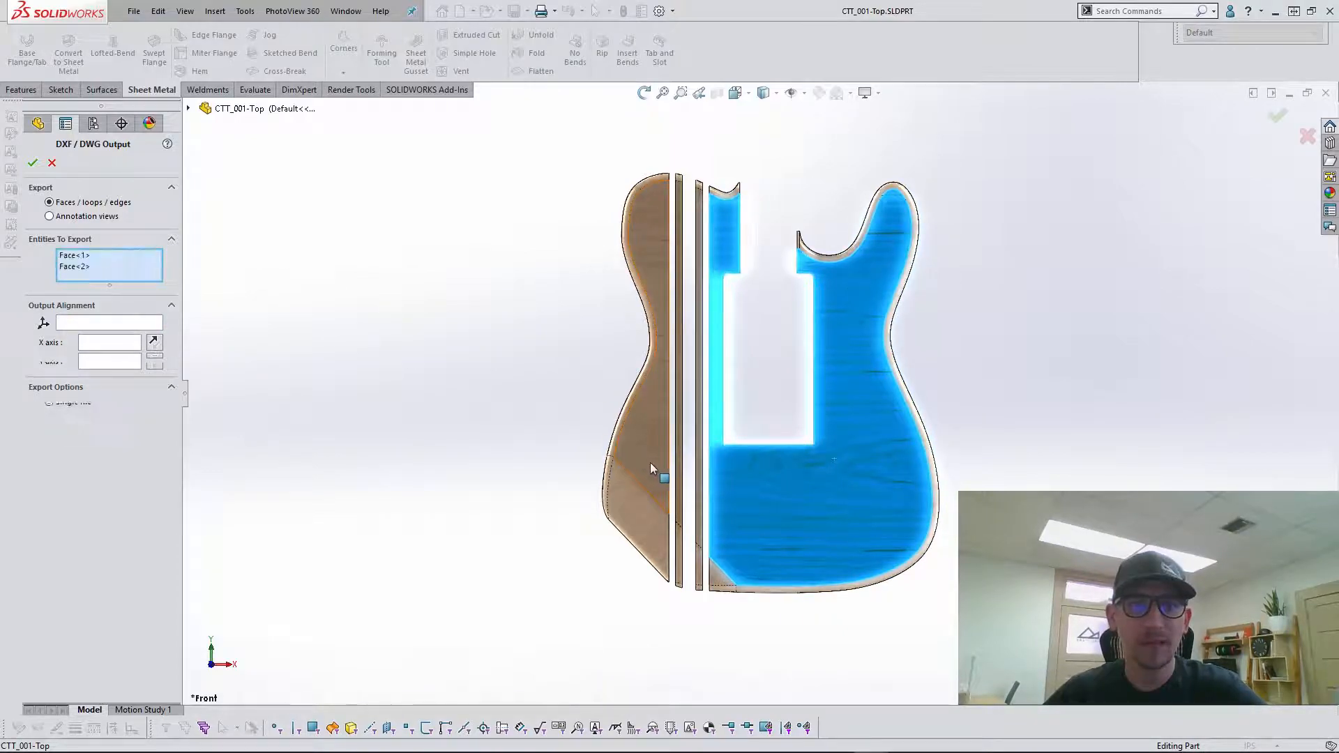
click(679, 487)
click(698, 530)
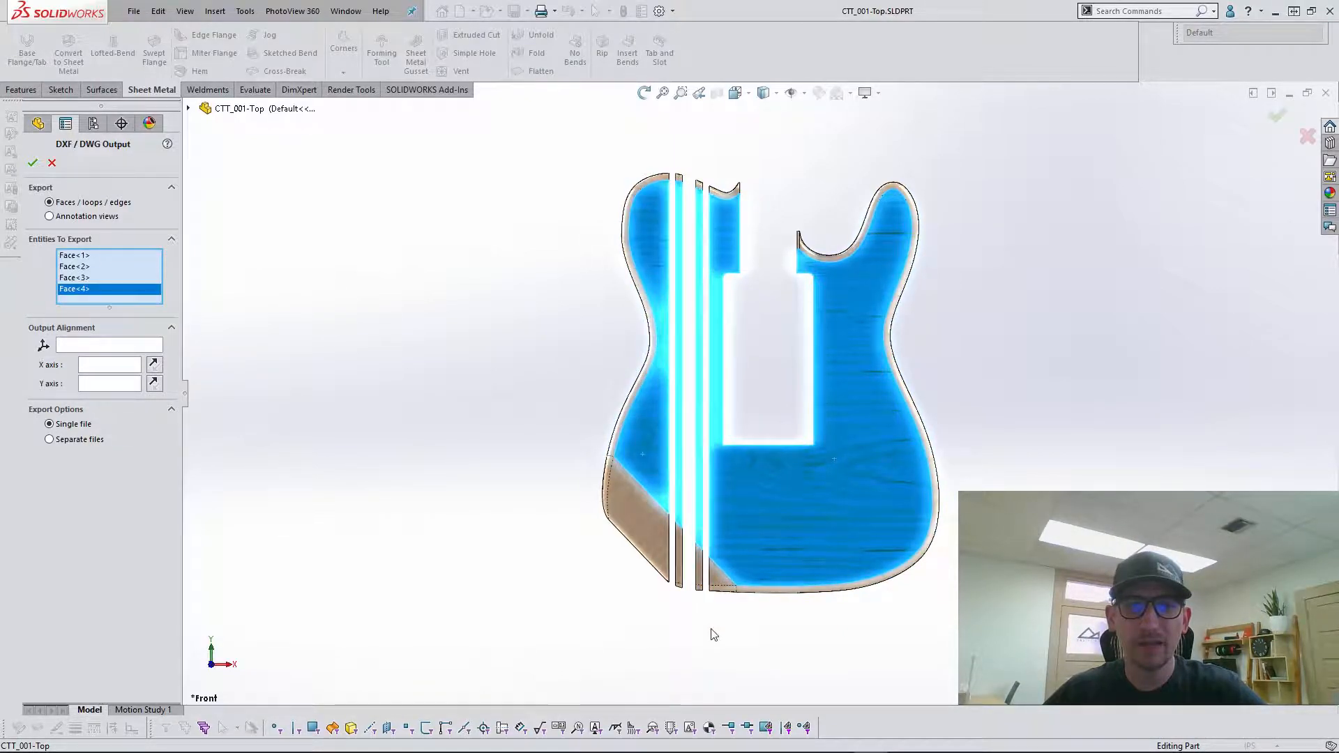
click(30, 166)
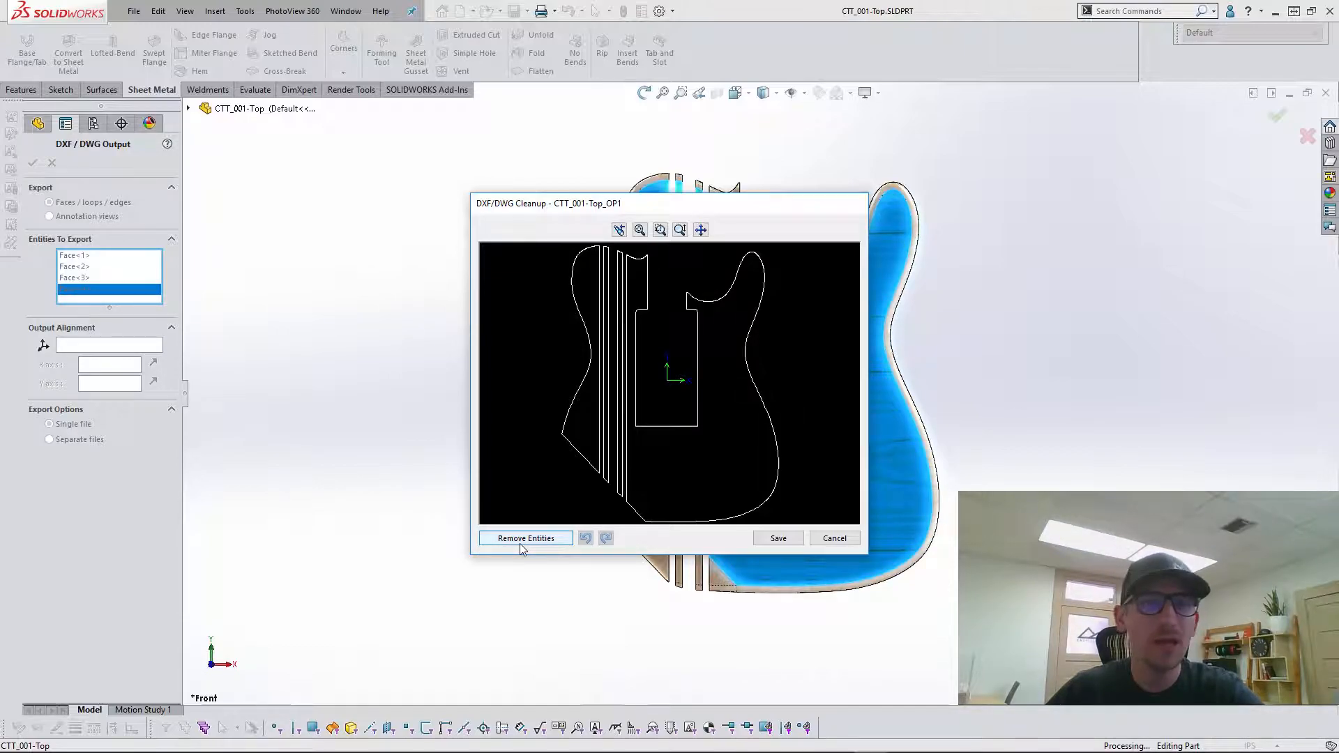
click(777, 538)
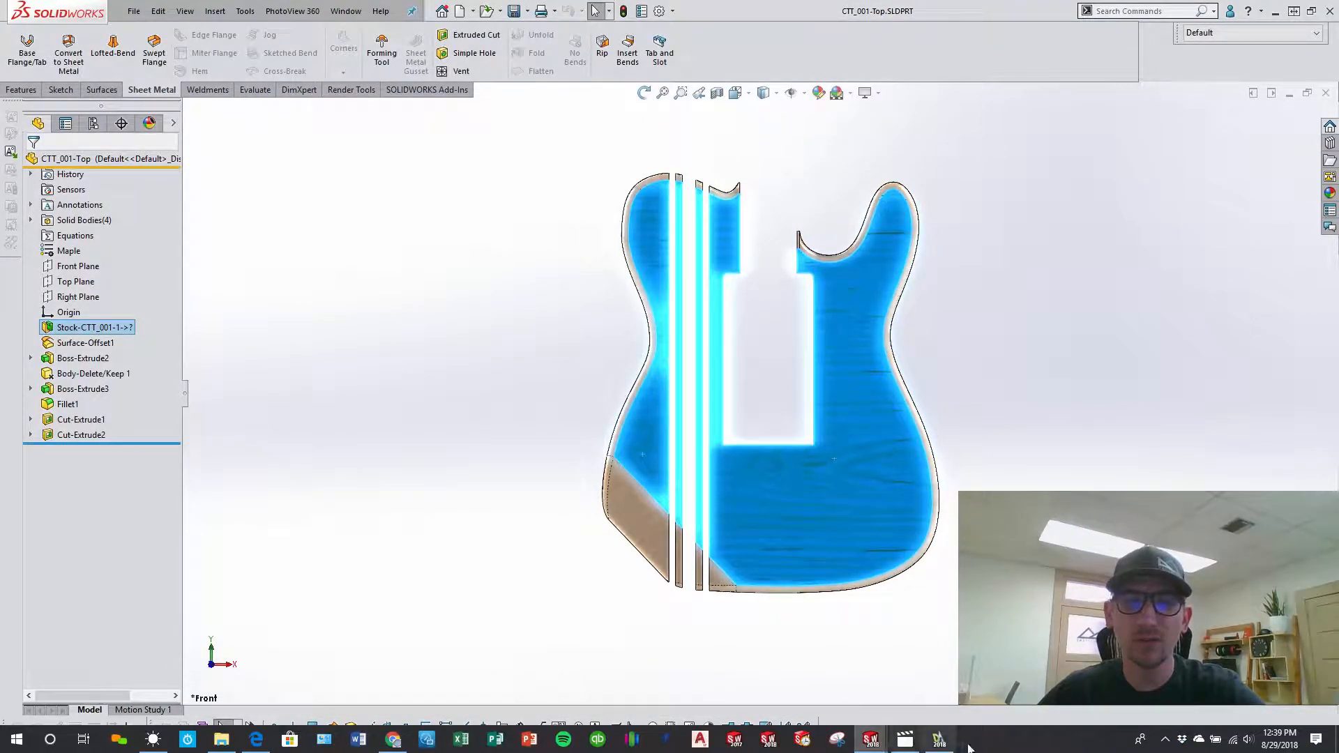
Switch to DraftSight and open CTT_001-Top_OP1.DXF from the Custom Thinline Tele folder, using the ASCII/Binary Drawing (*.dxf) file type.
click(939, 739)
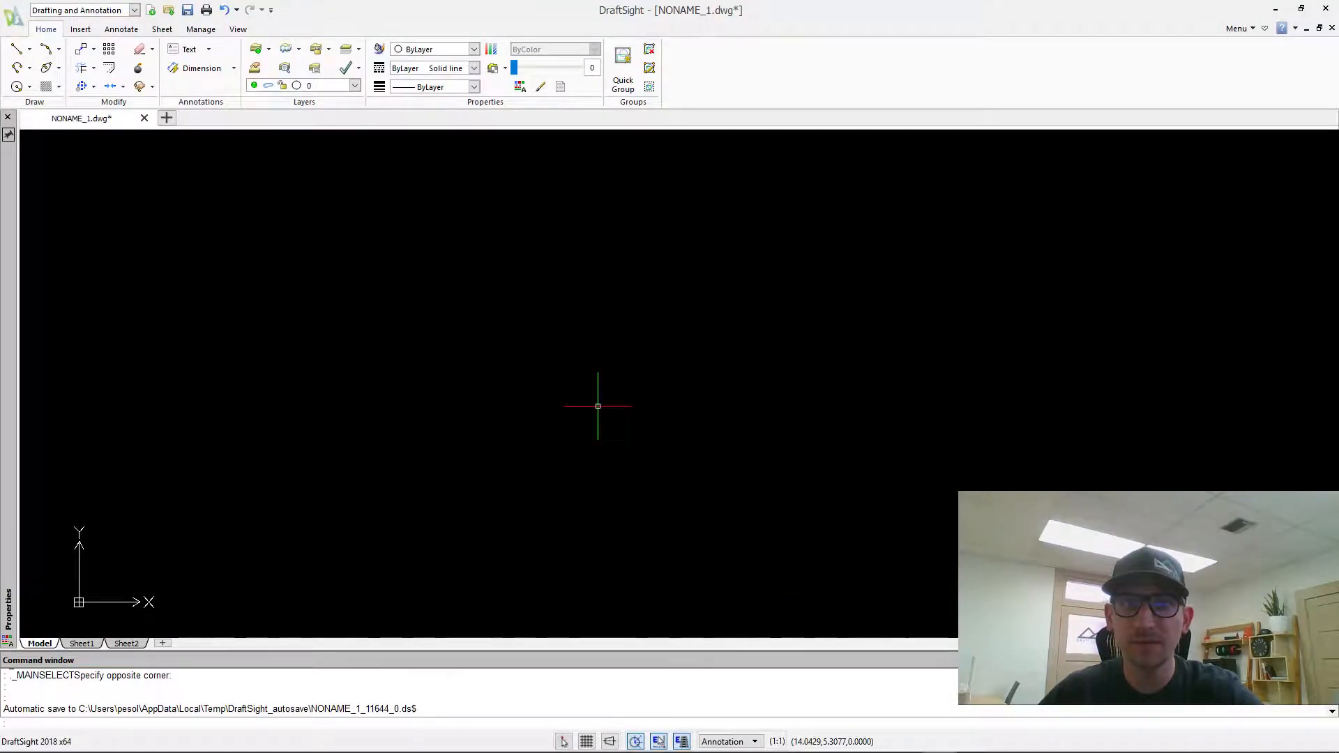
click(170, 10)
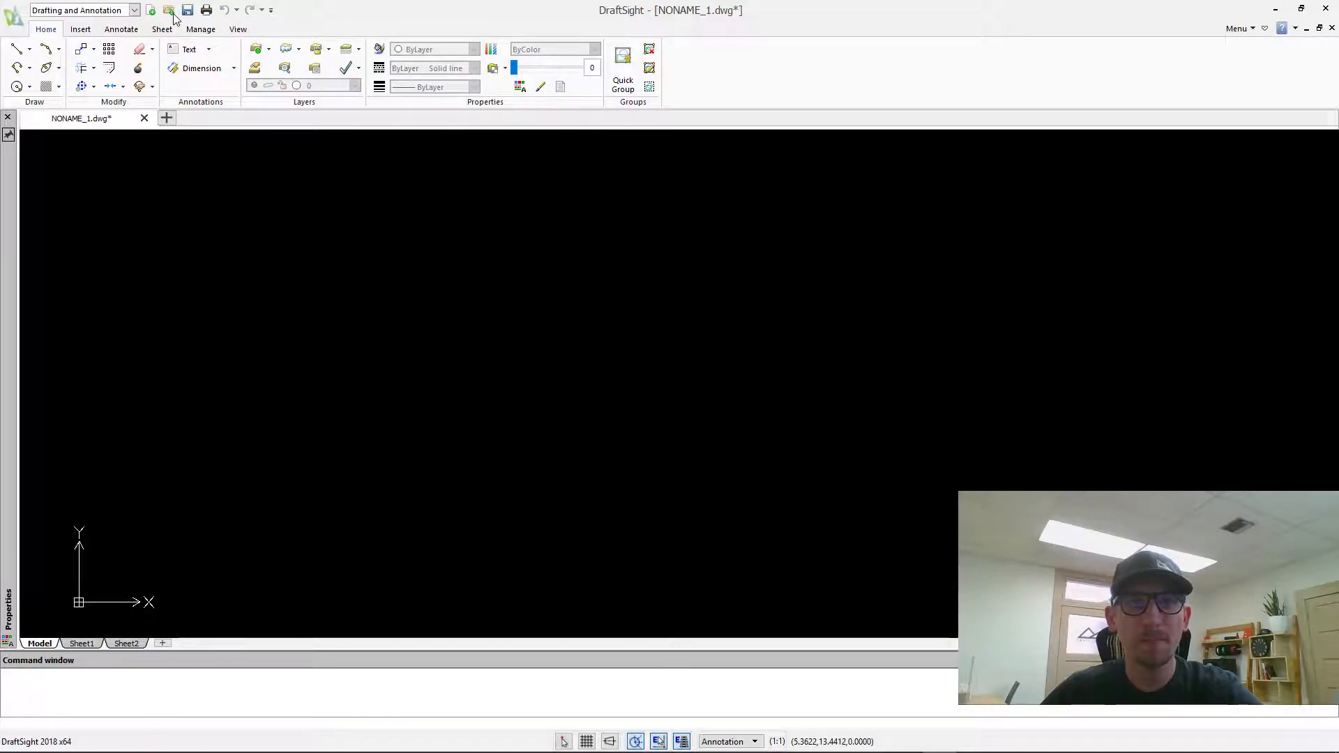
scroll(81, 144, up, 15)
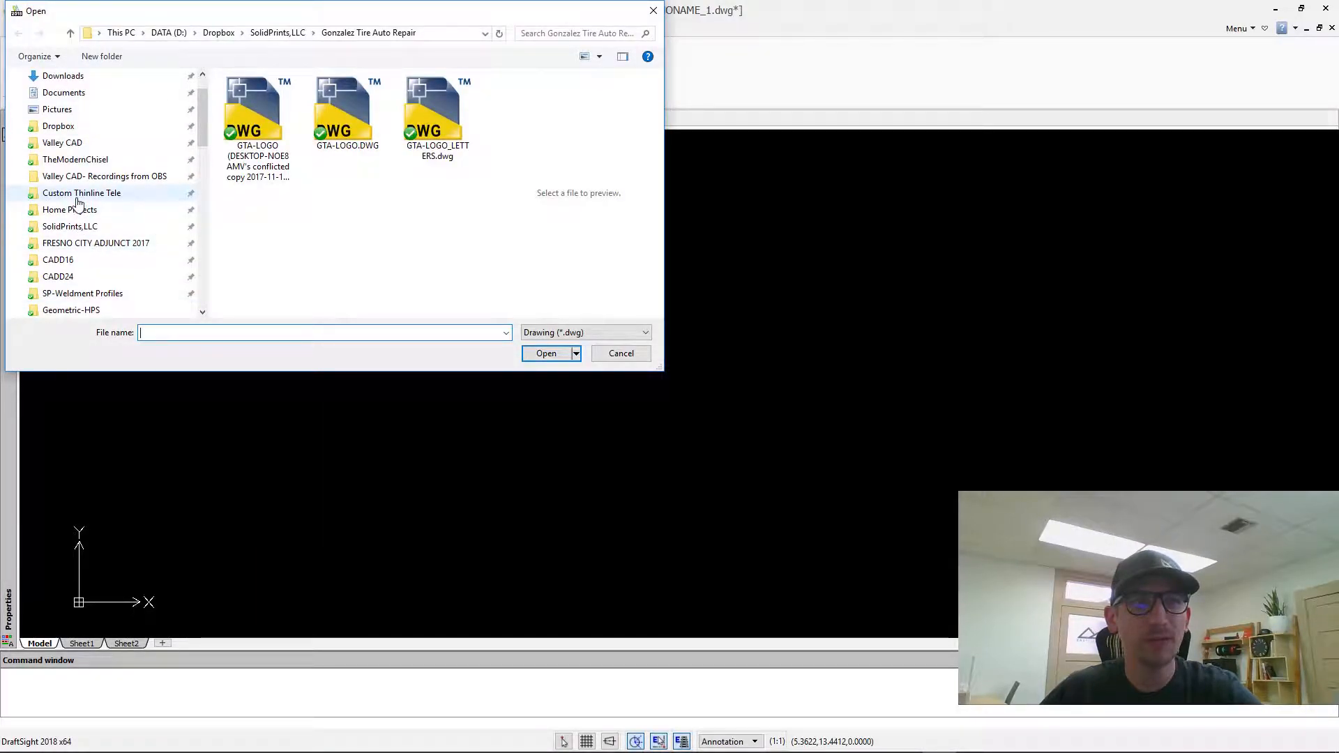
click(78, 194)
click(571, 333)
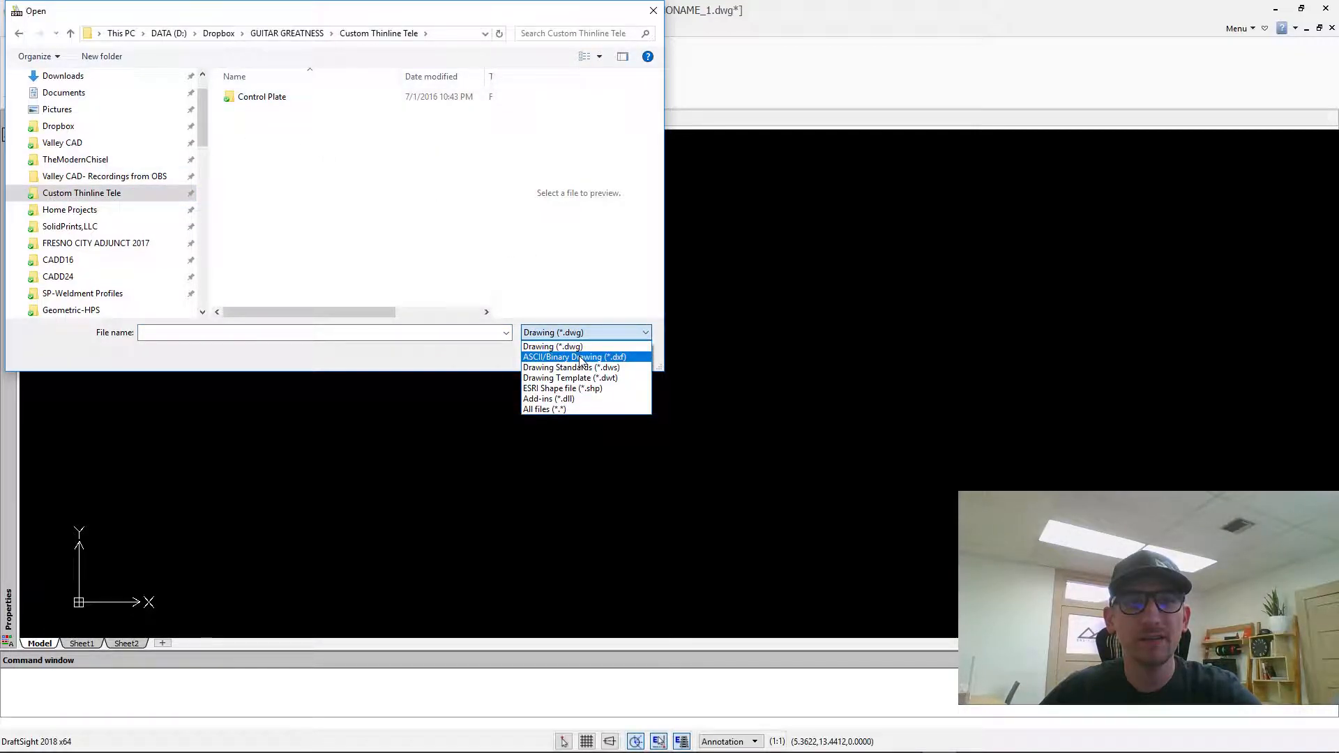
click(580, 357)
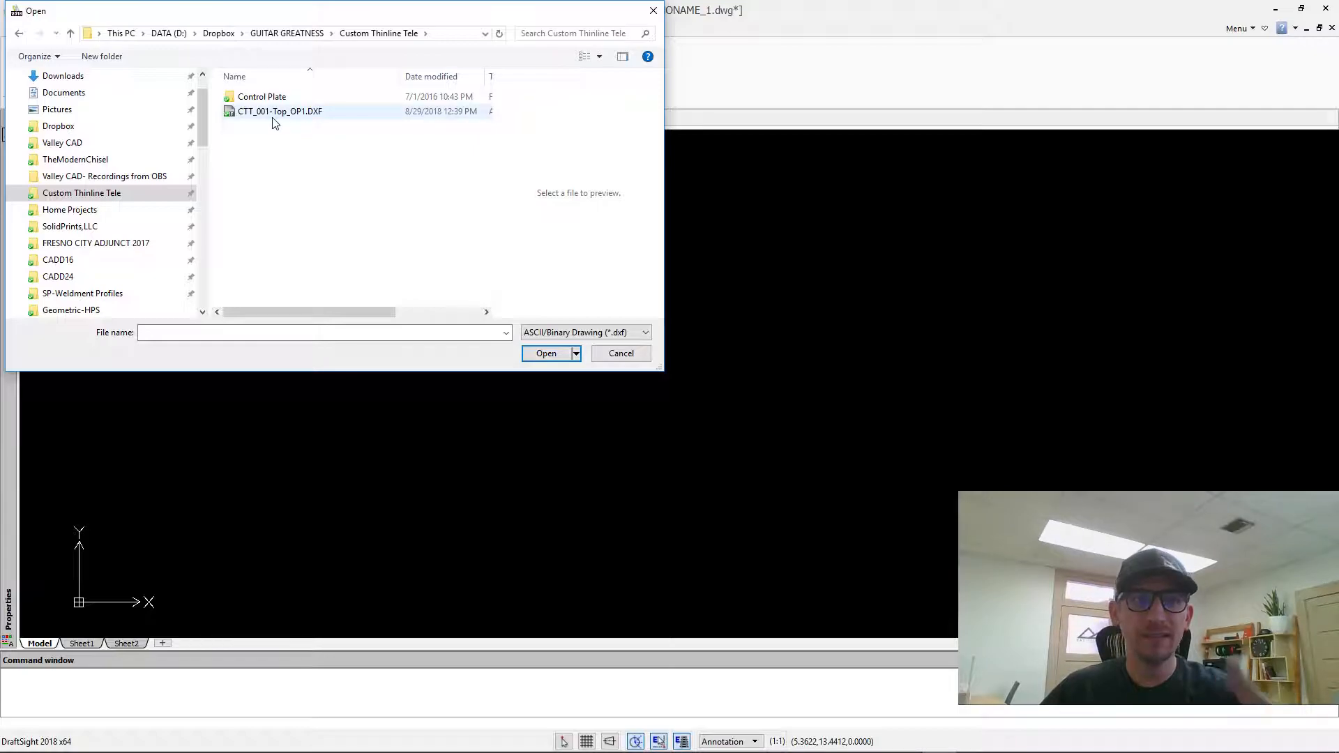
click(274, 113)
click(546, 353)
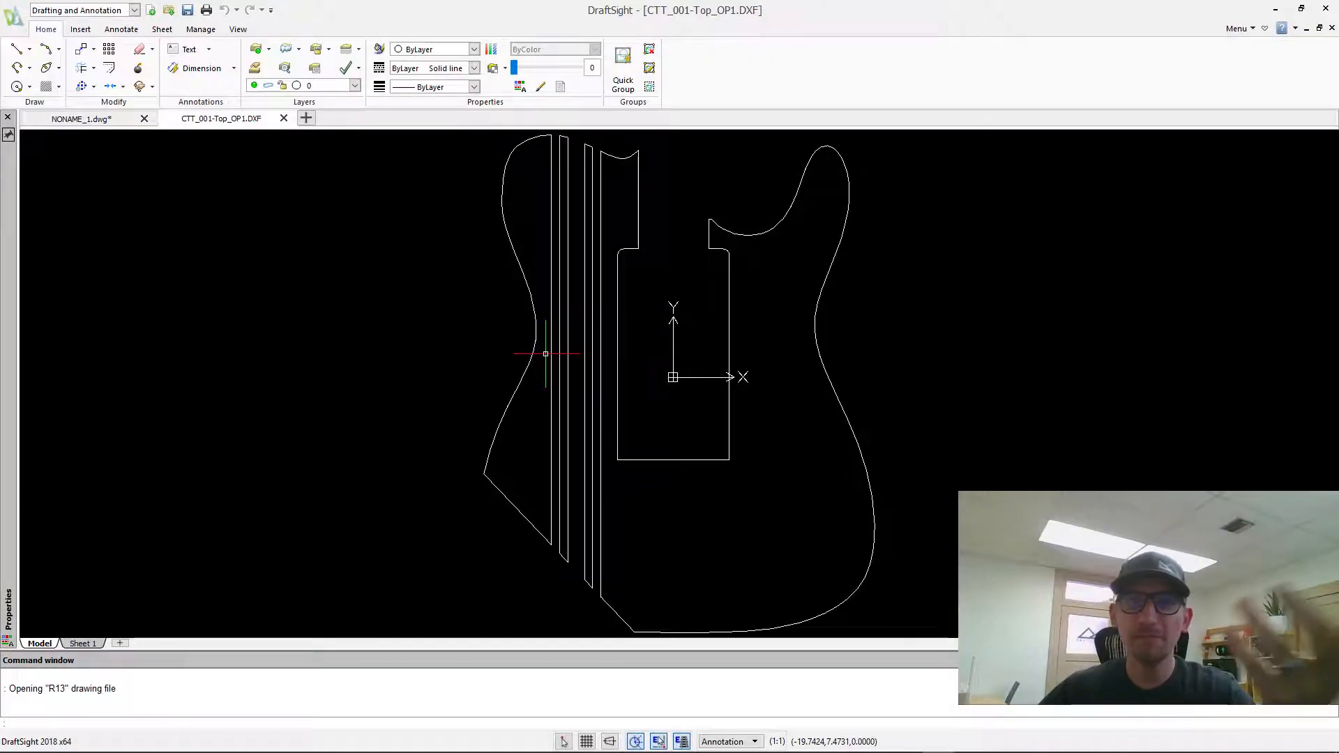
scroll(546, 354, down, 2)
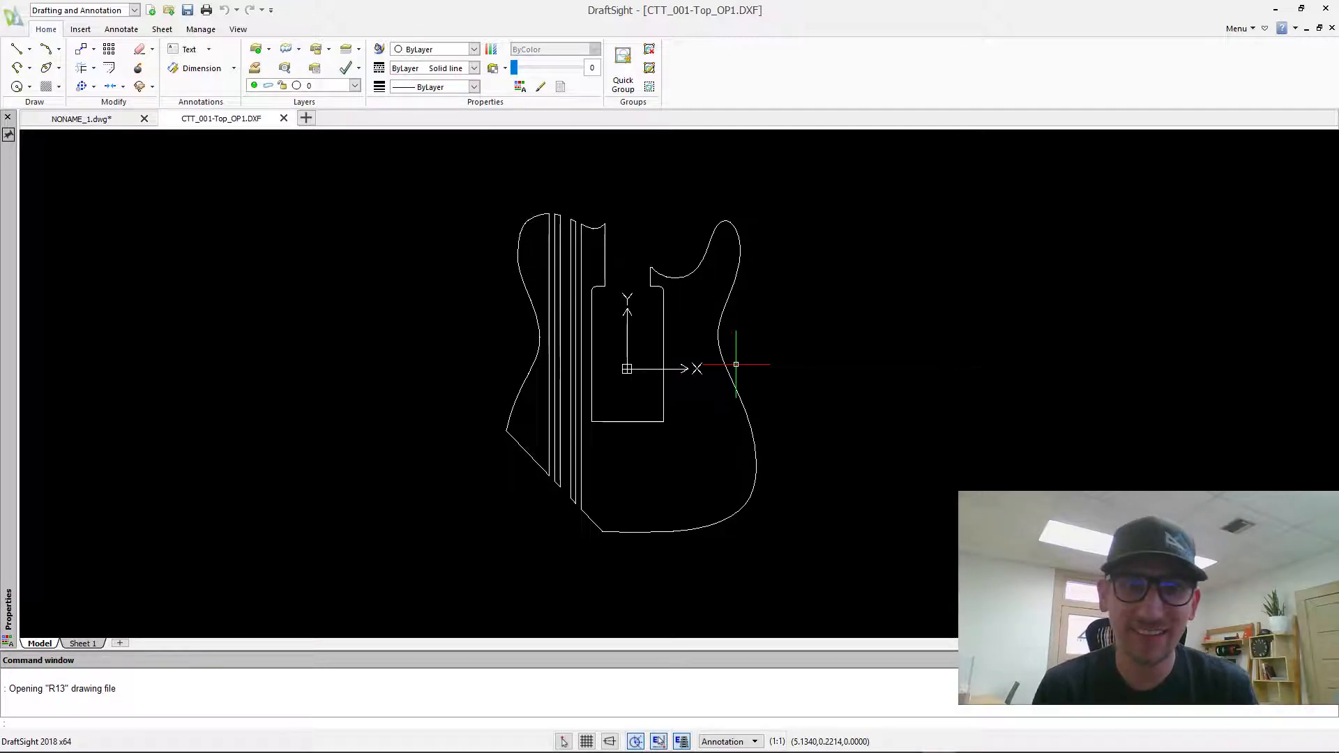
click(568, 202)
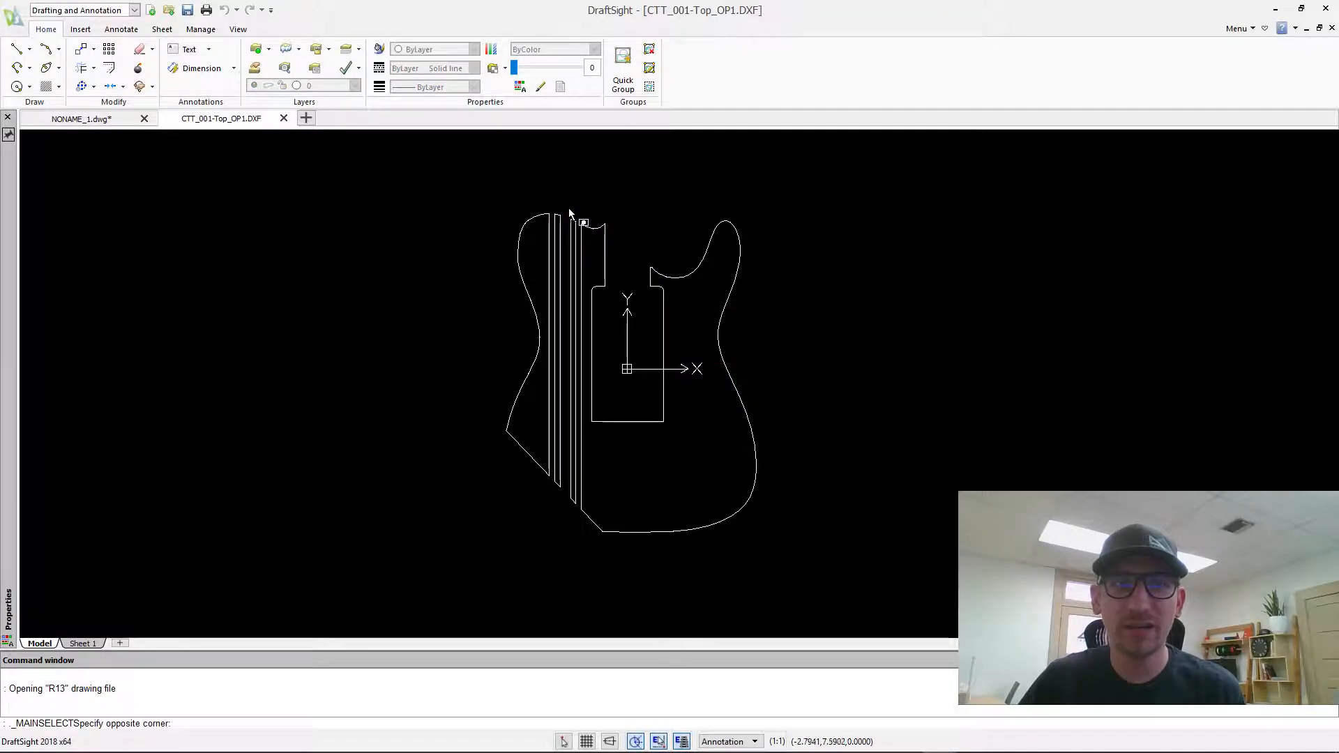
Delete the narrow strip beside the large body piece and undo the deletion.
click(580, 530)
key(Delete)
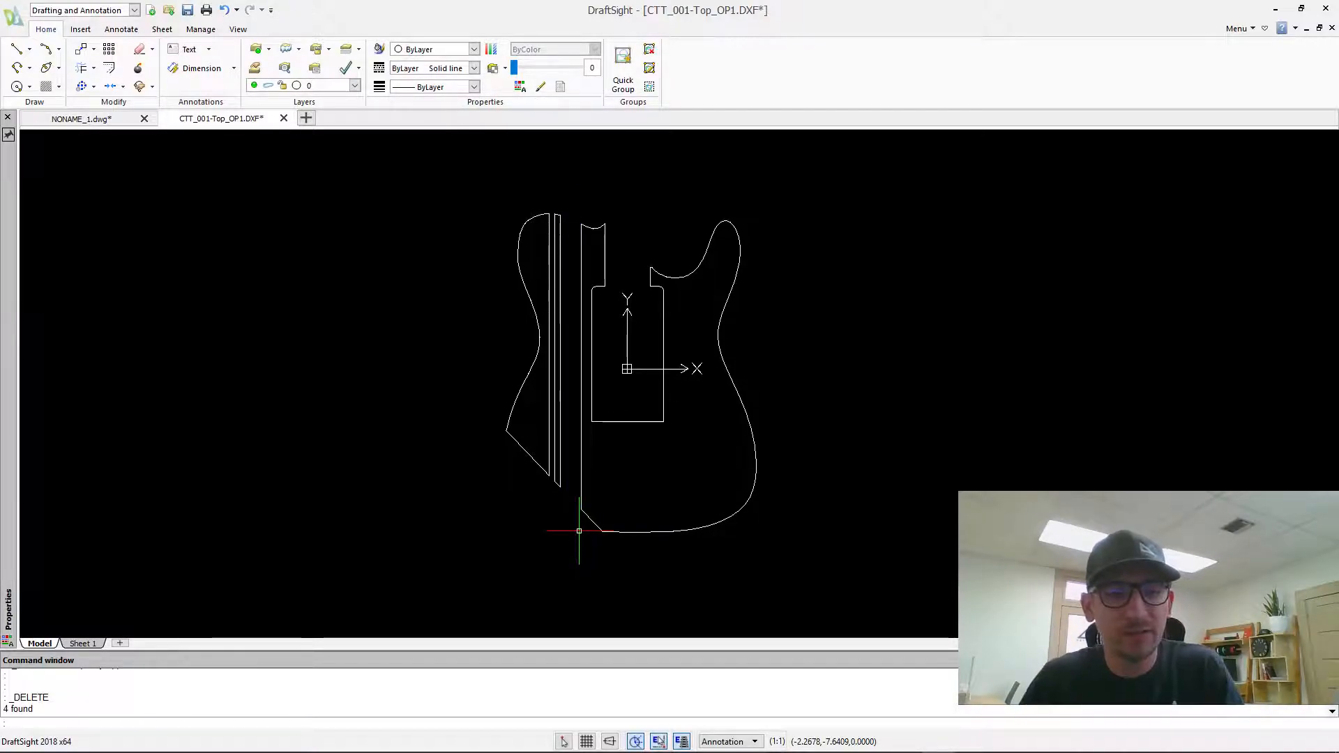
key(ctrl+z)
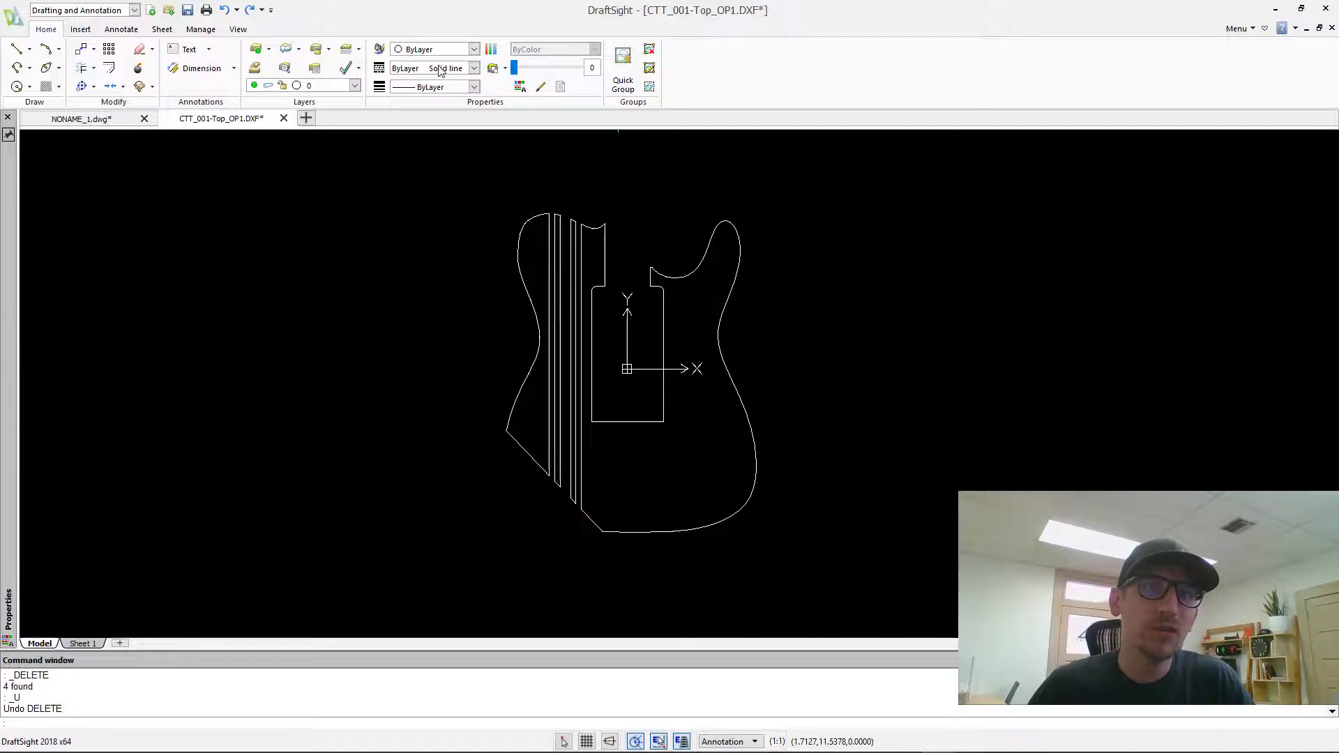
Switch to SOLIDWORKS and start a DXF/DWG export of the large body piece's front face with the Save as option.
click(1274, 9)
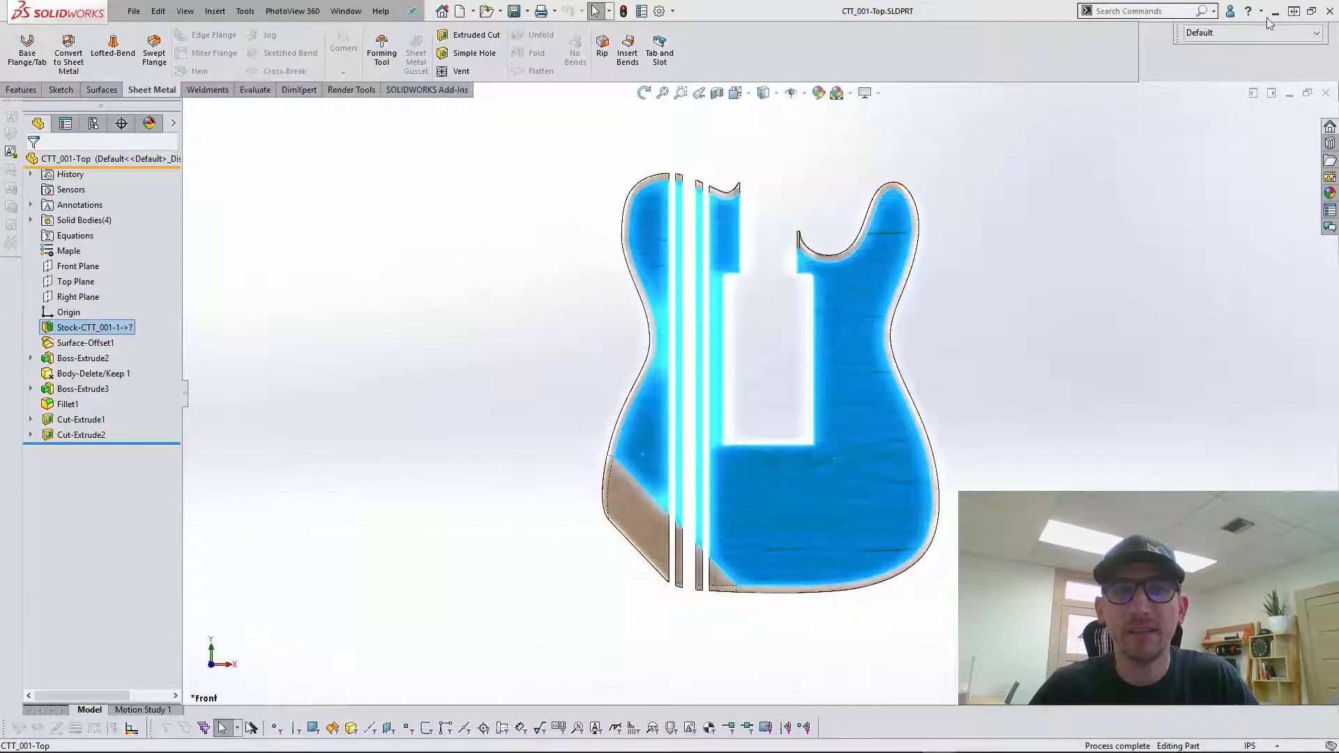
click(558, 350)
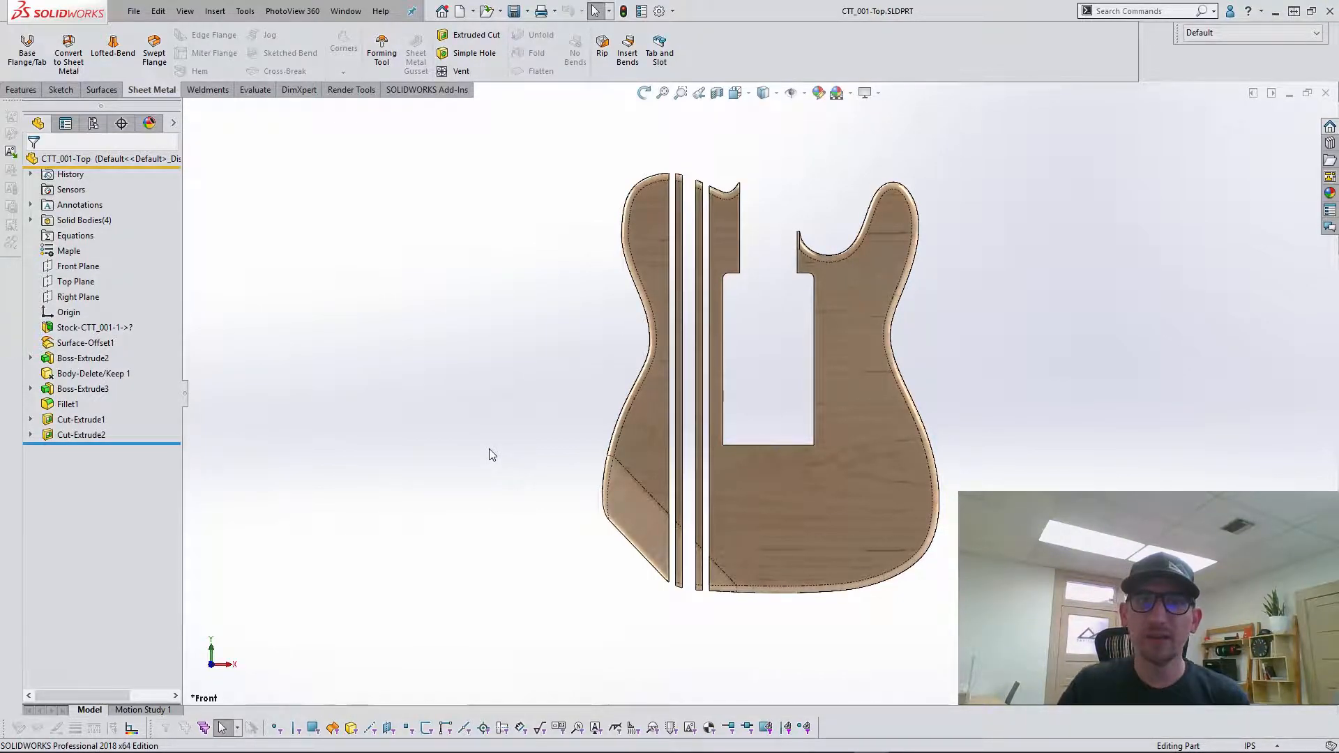
click(812, 495)
right_click(811, 495)
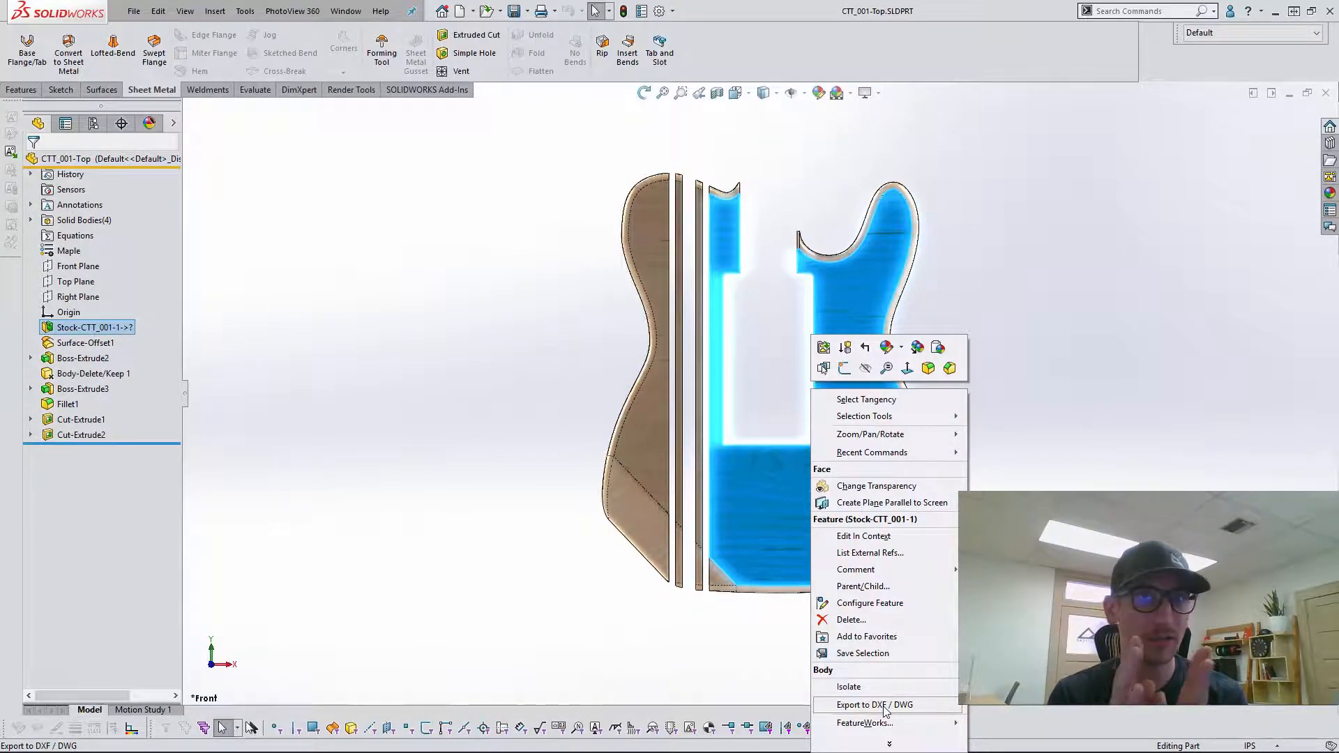
click(884, 705)
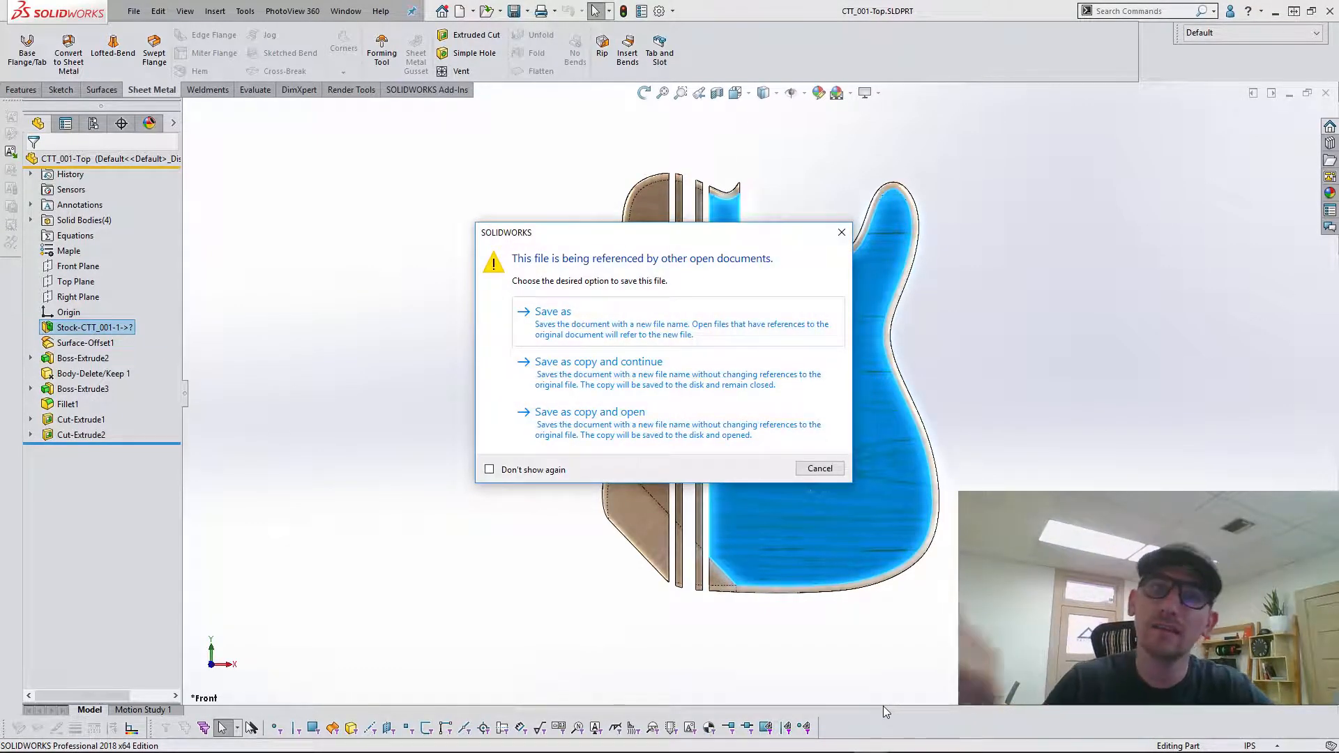
click(609, 315)
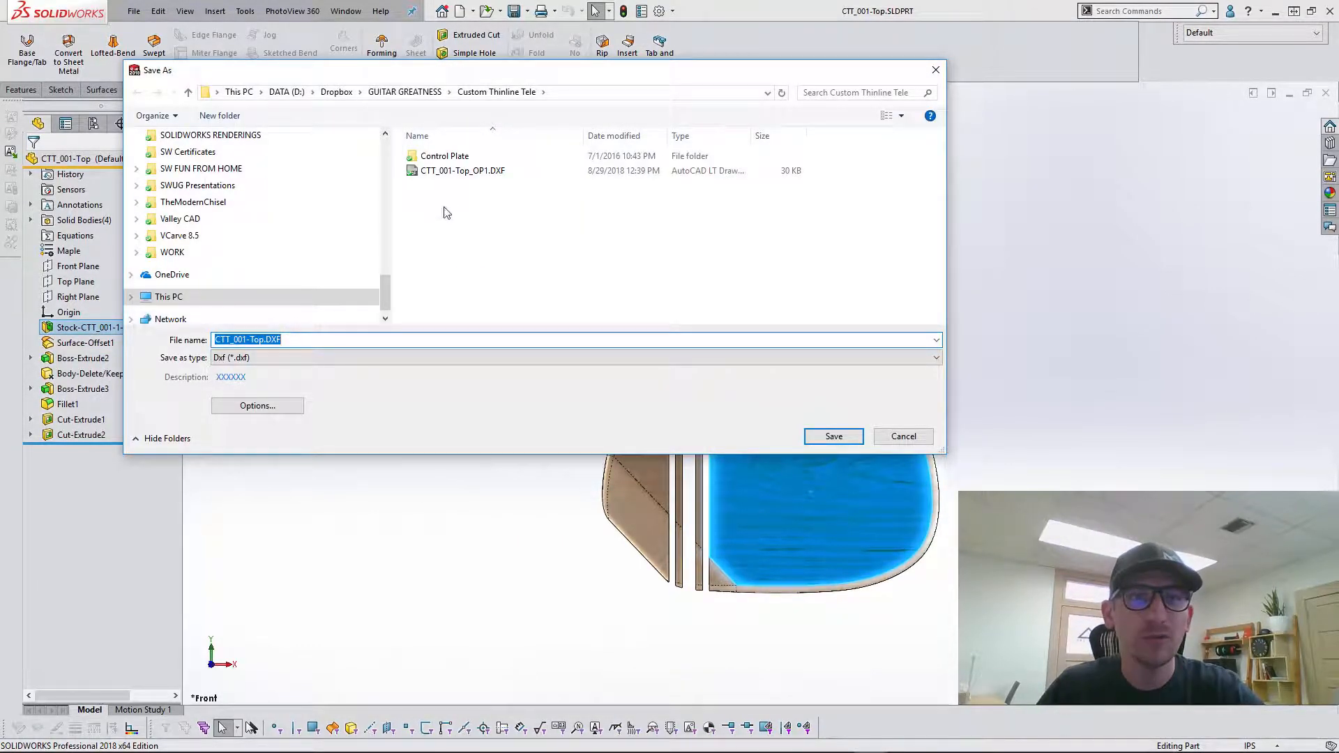
Name the DXF file CTT_001-Top_OP2.DXF in the Custom Thinline Tele folder and export the *Front annotation view to it.
click(462, 171)
click(326, 339)
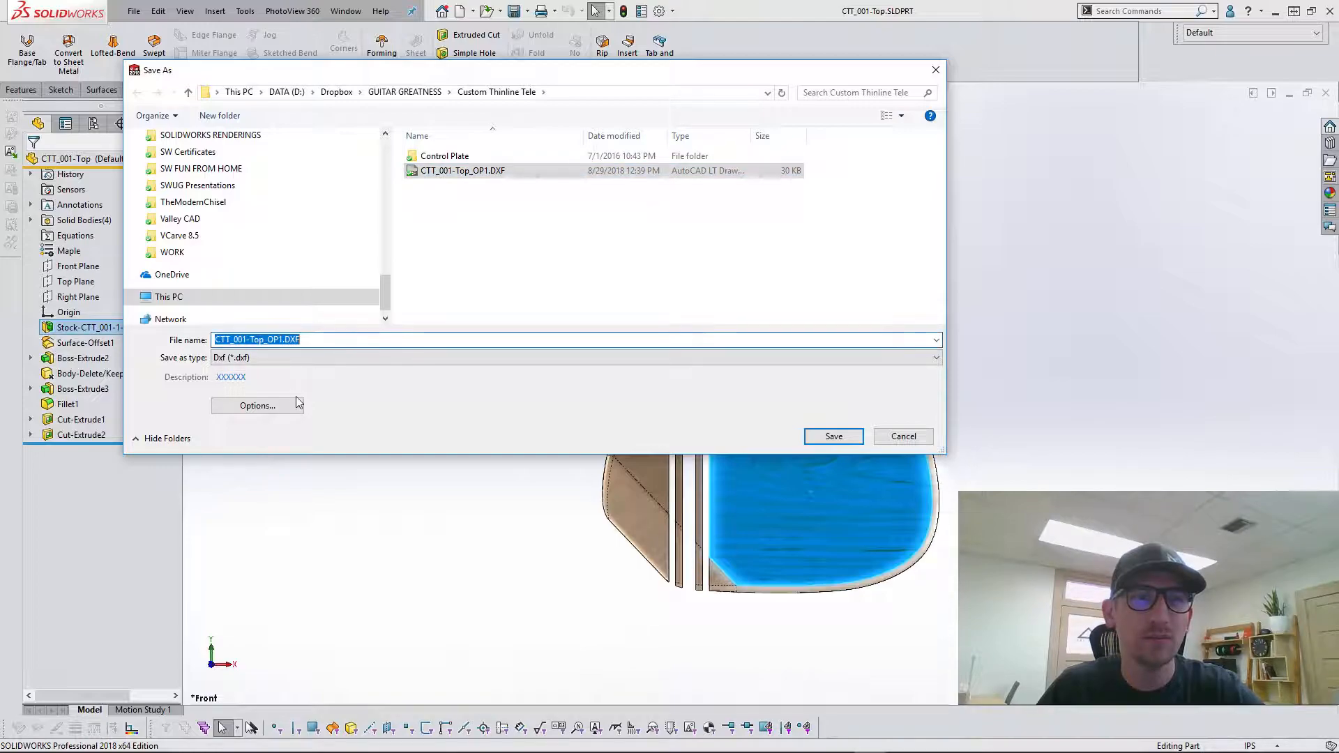
click(283, 339)
key(BackSpace)
text(2)
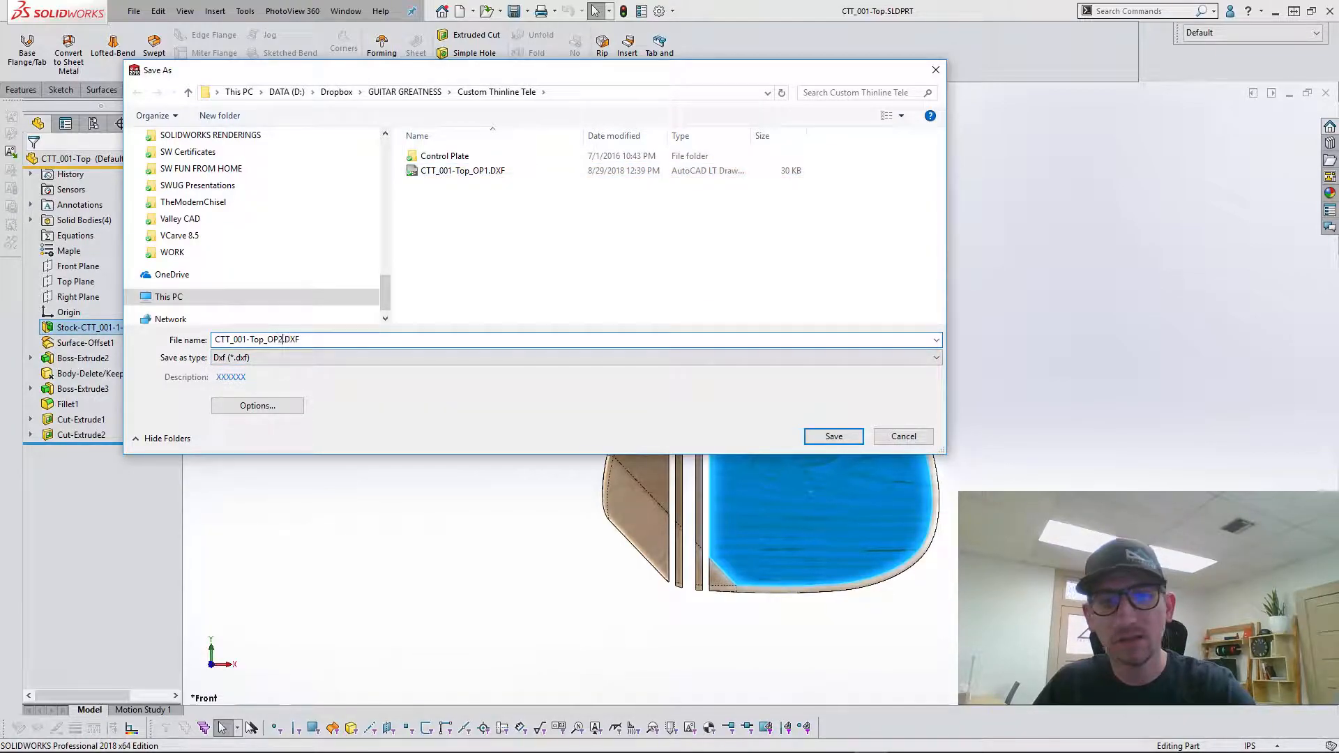
click(841, 439)
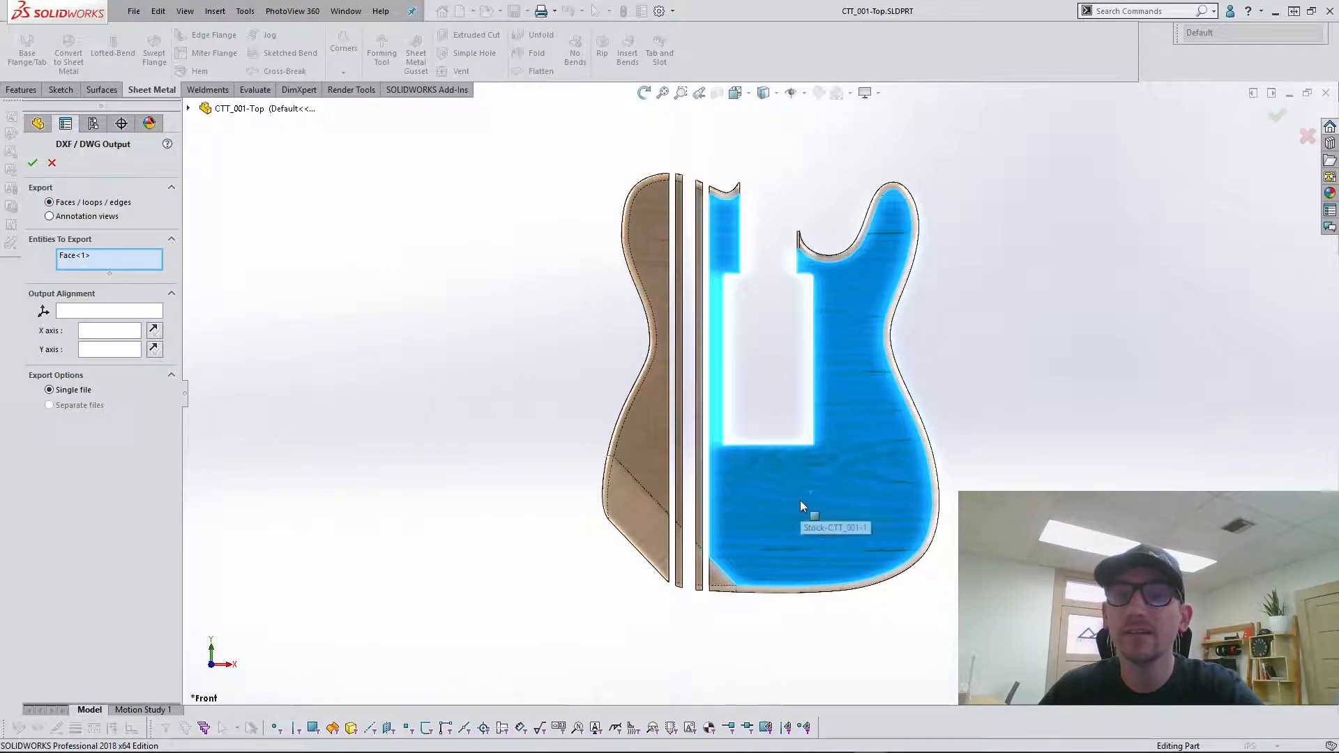
click(49, 217)
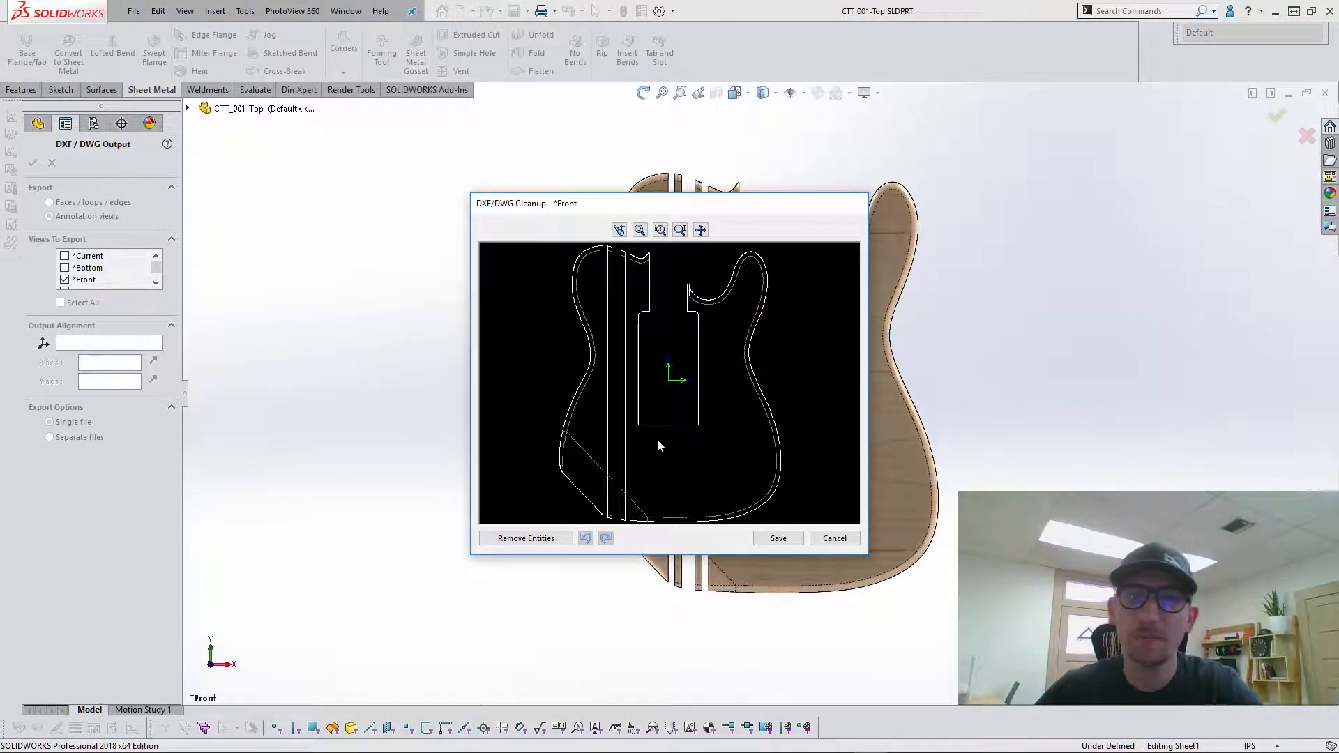
click(778, 538)
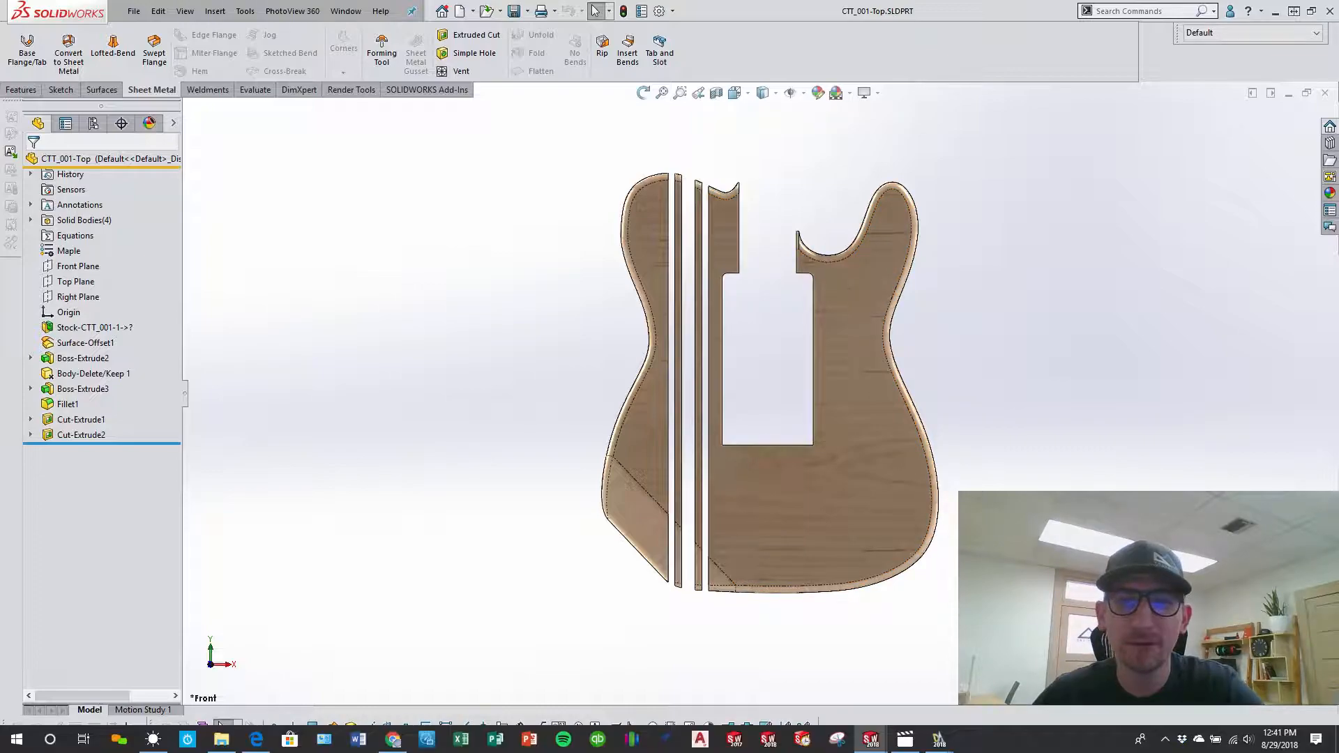
Switch to DraftSight and open CTT_001-Top_OP2.DXF, using the ASCII/Binary Drawing (*.dxf) file type.
click(938, 740)
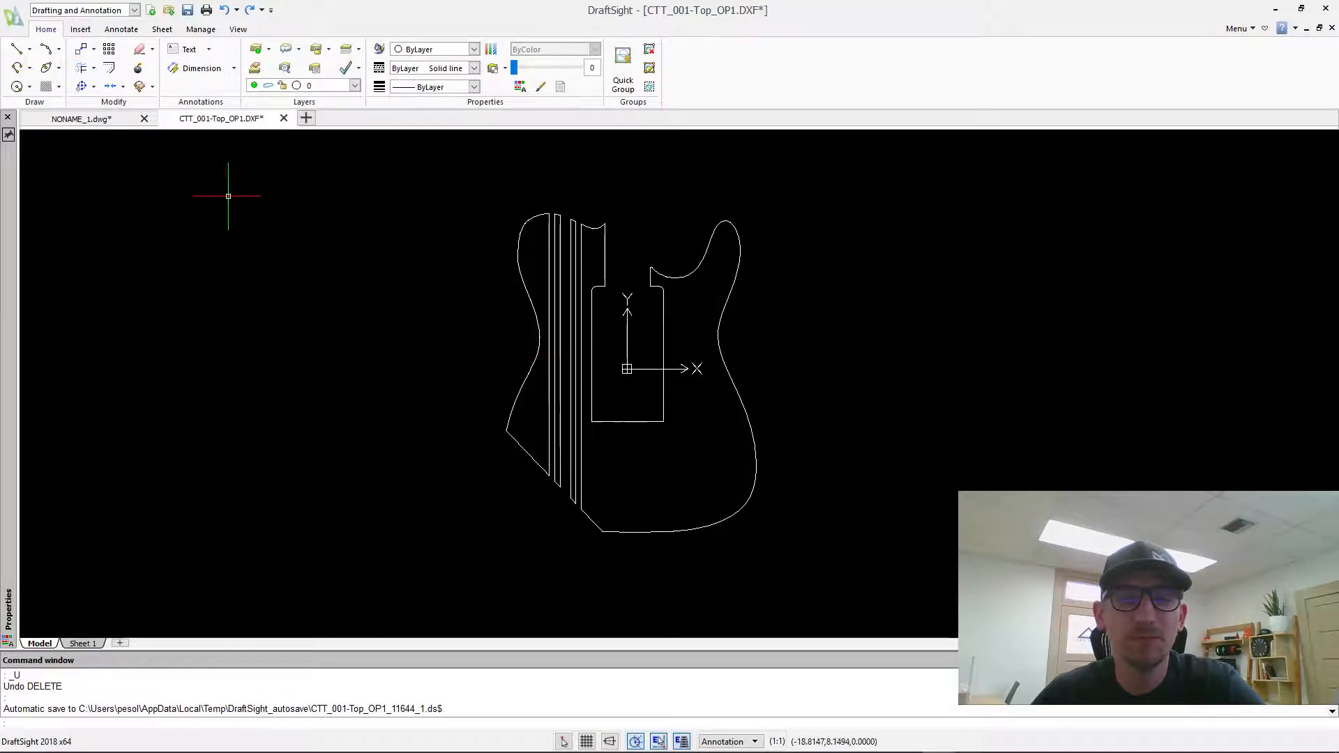
click(170, 9)
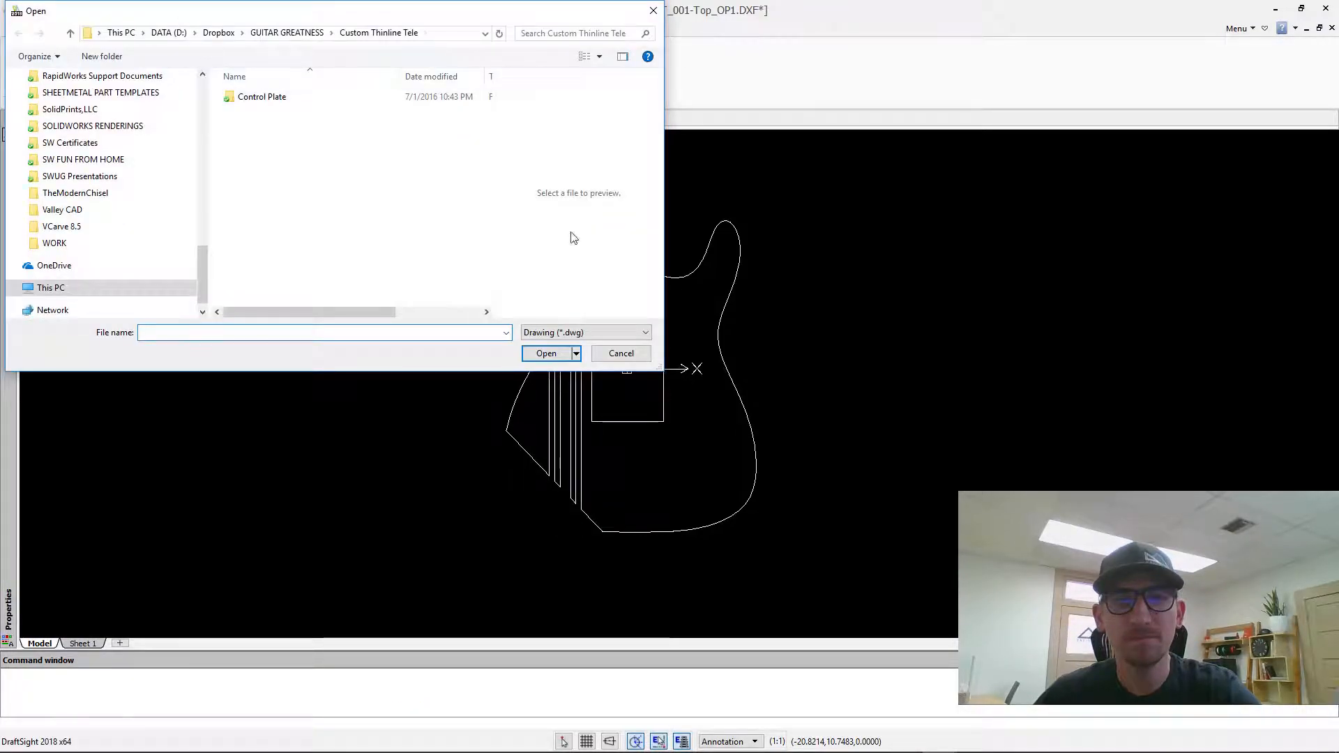
click(558, 332)
click(551, 357)
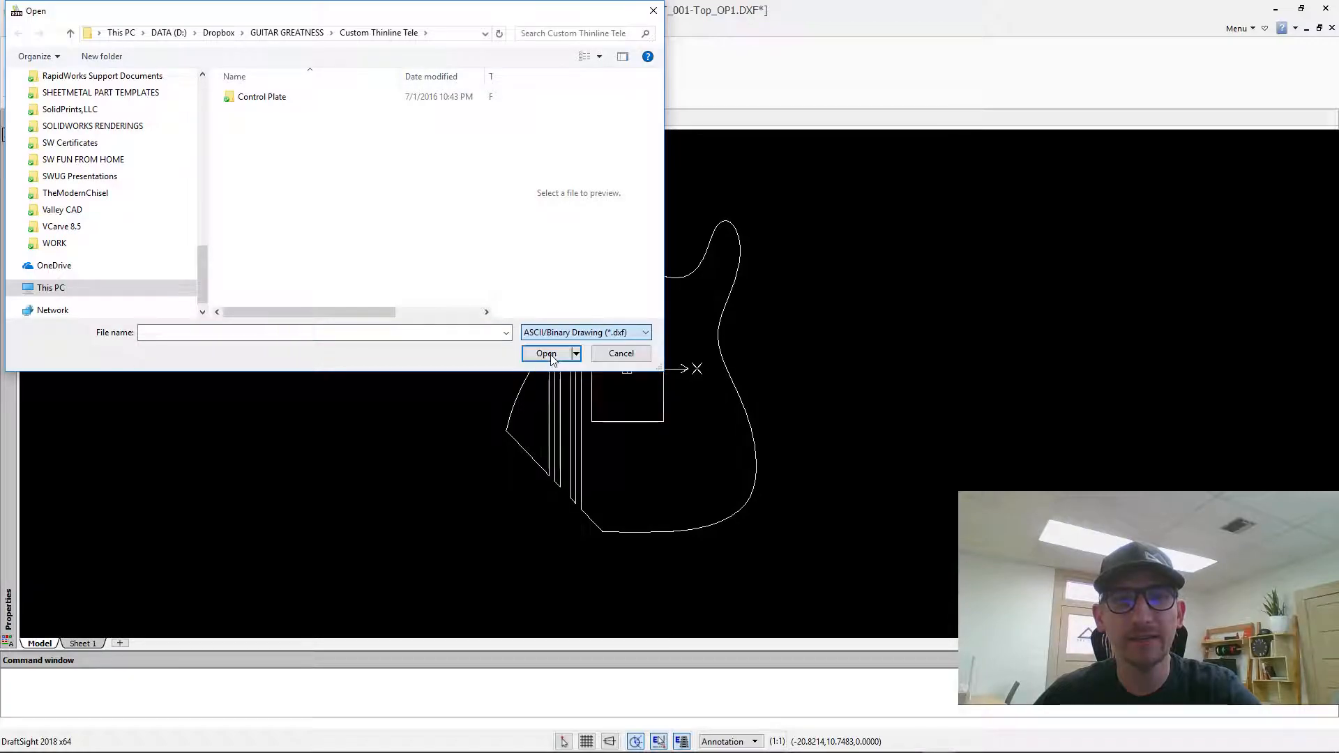
click(308, 127)
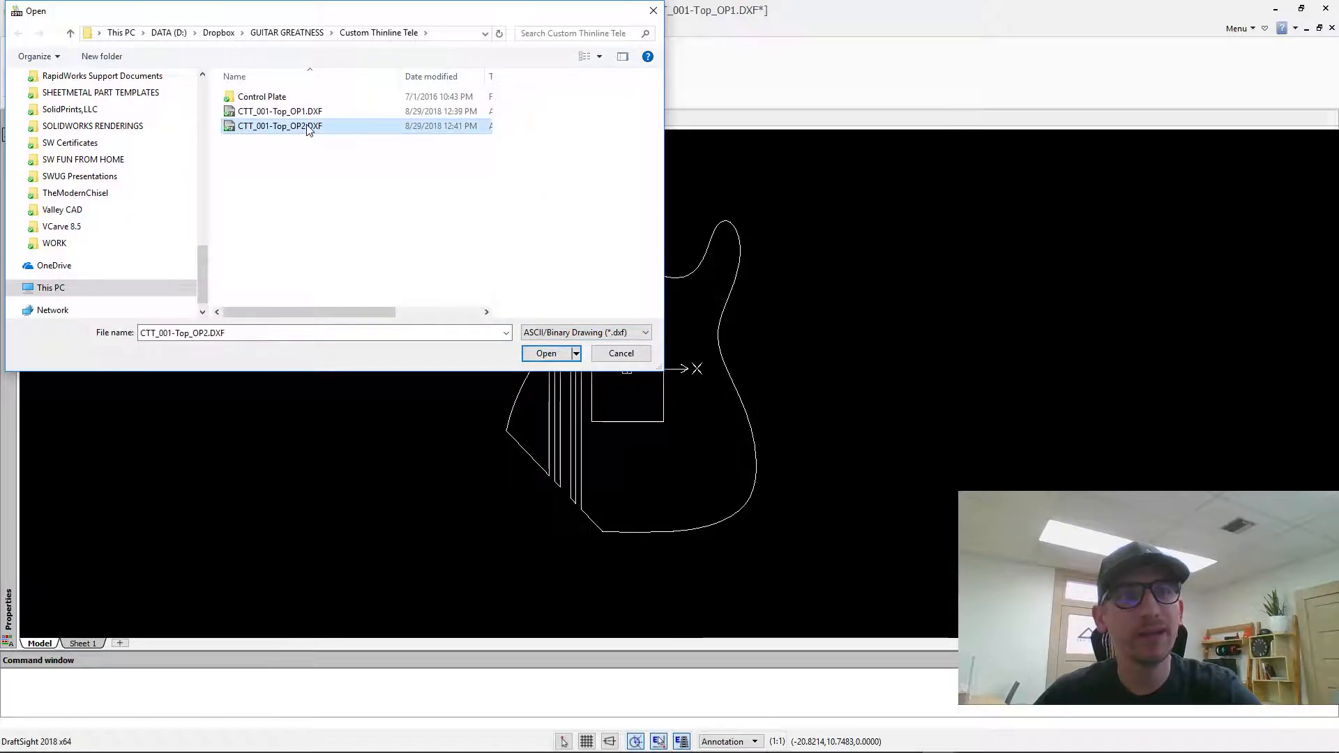
click(547, 354)
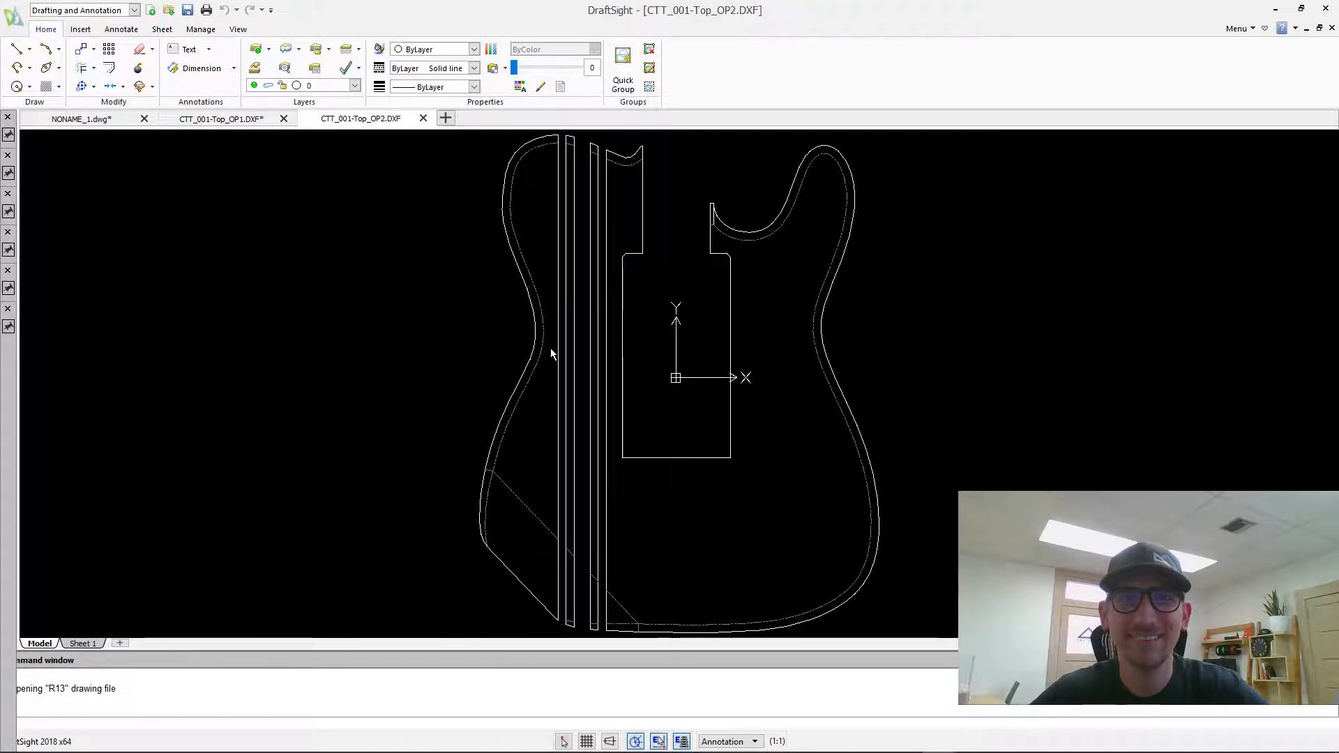
Examine the dashed inner contour of the smaller body piece and its vertices, and clear the selection.
click(513, 173)
scroll(509, 382, up, 5)
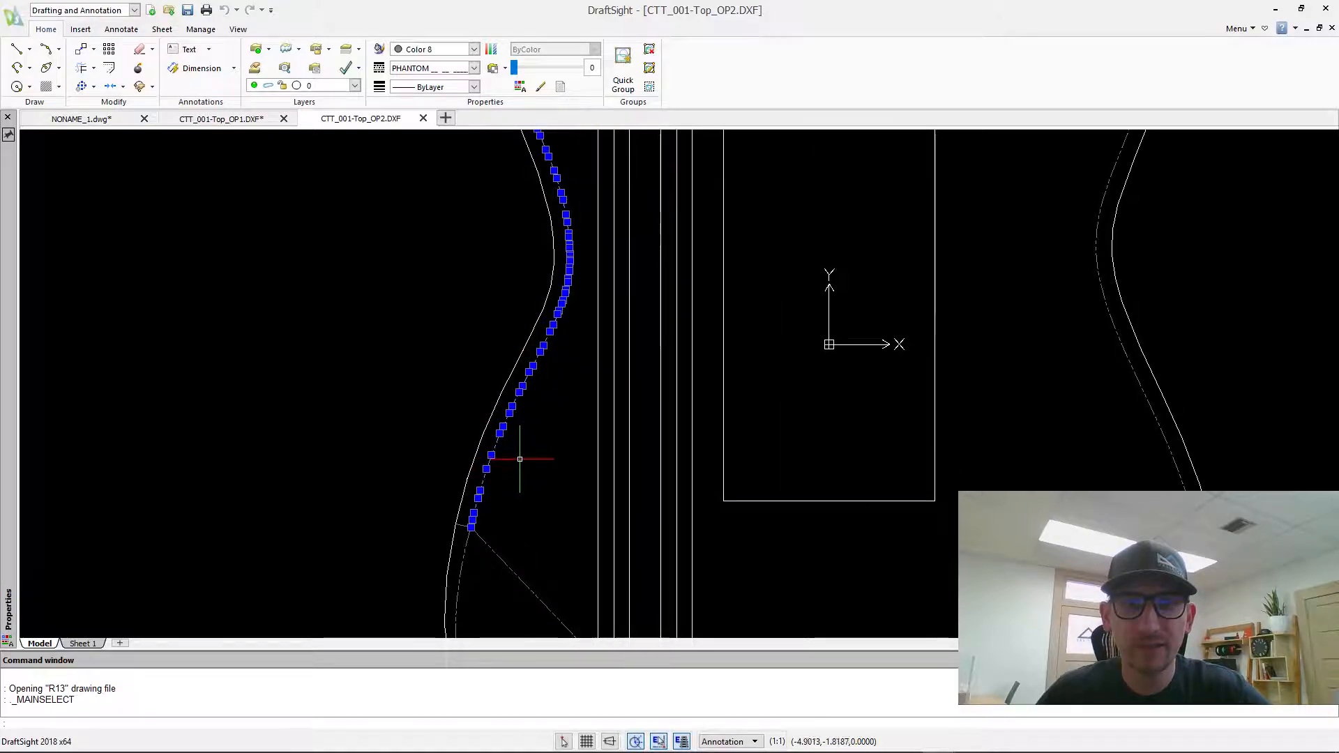
scroll(534, 481, down, 2)
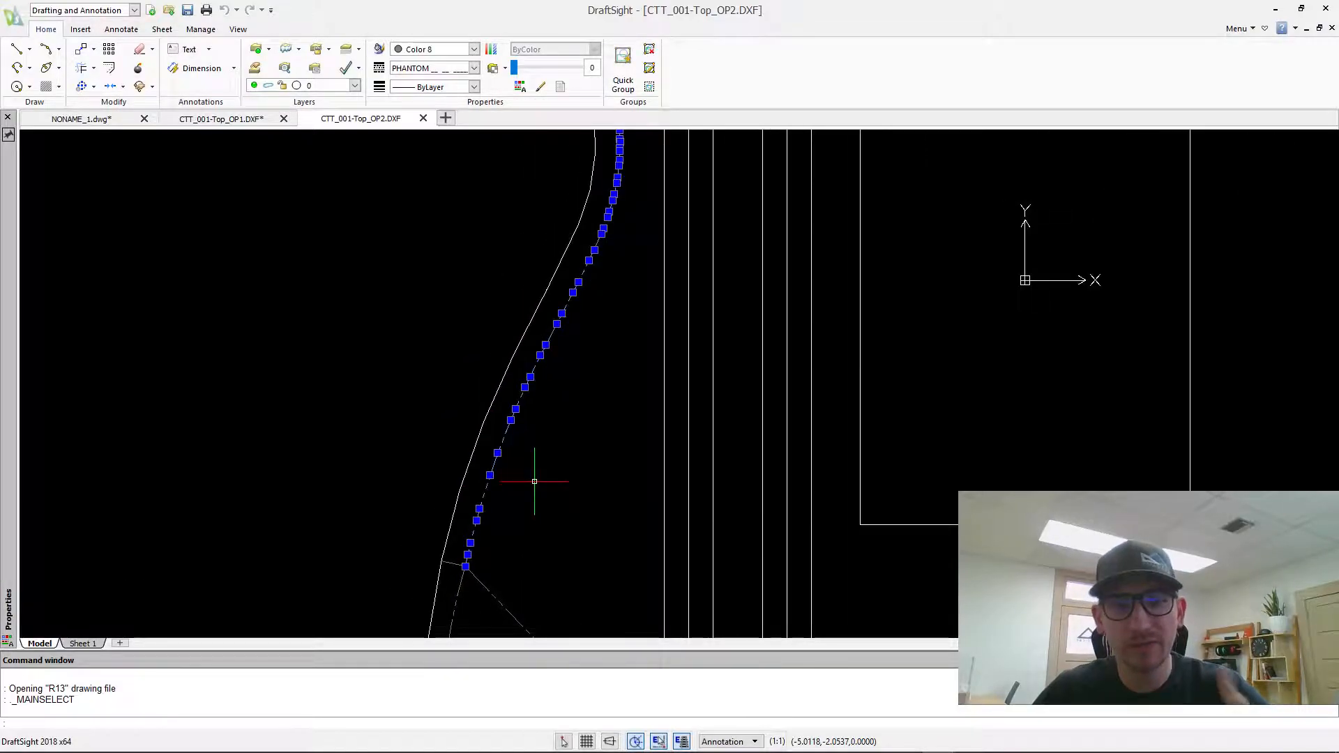
key(Escape)
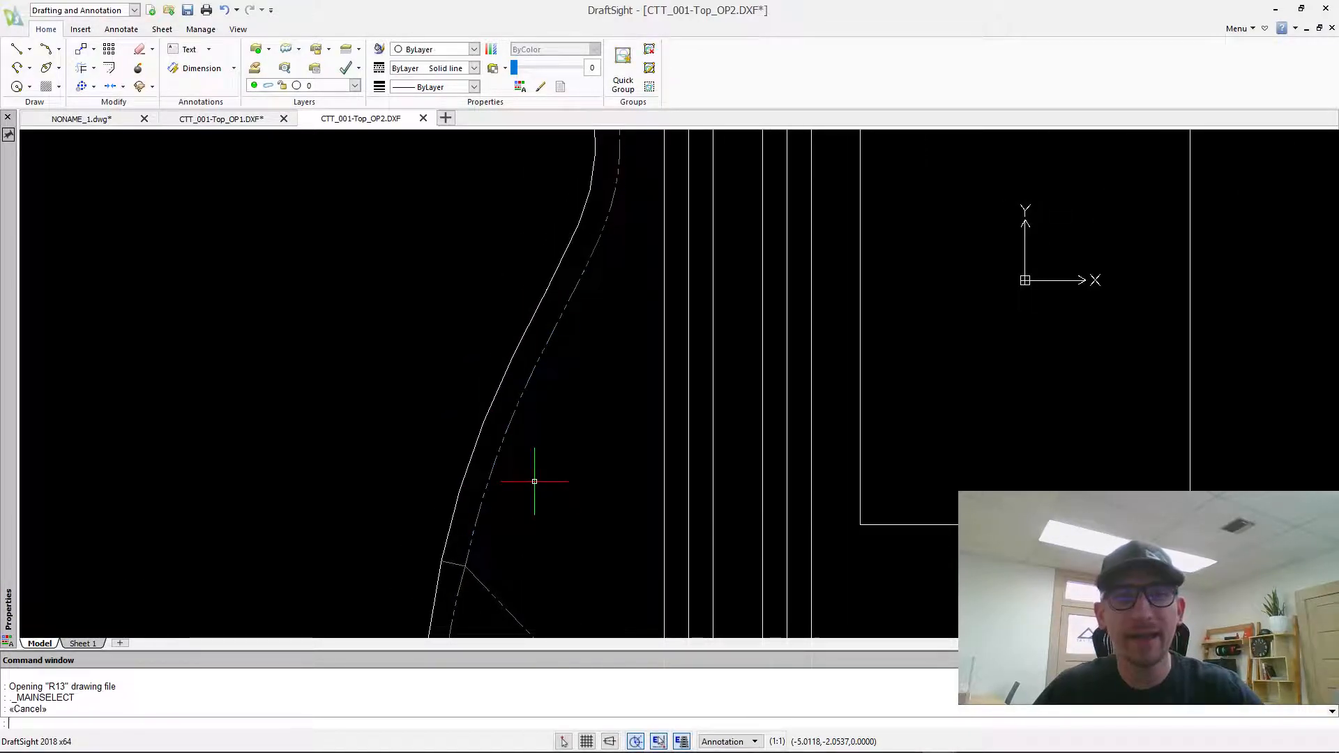
click(510, 422)
scroll(498, 447, up, 4)
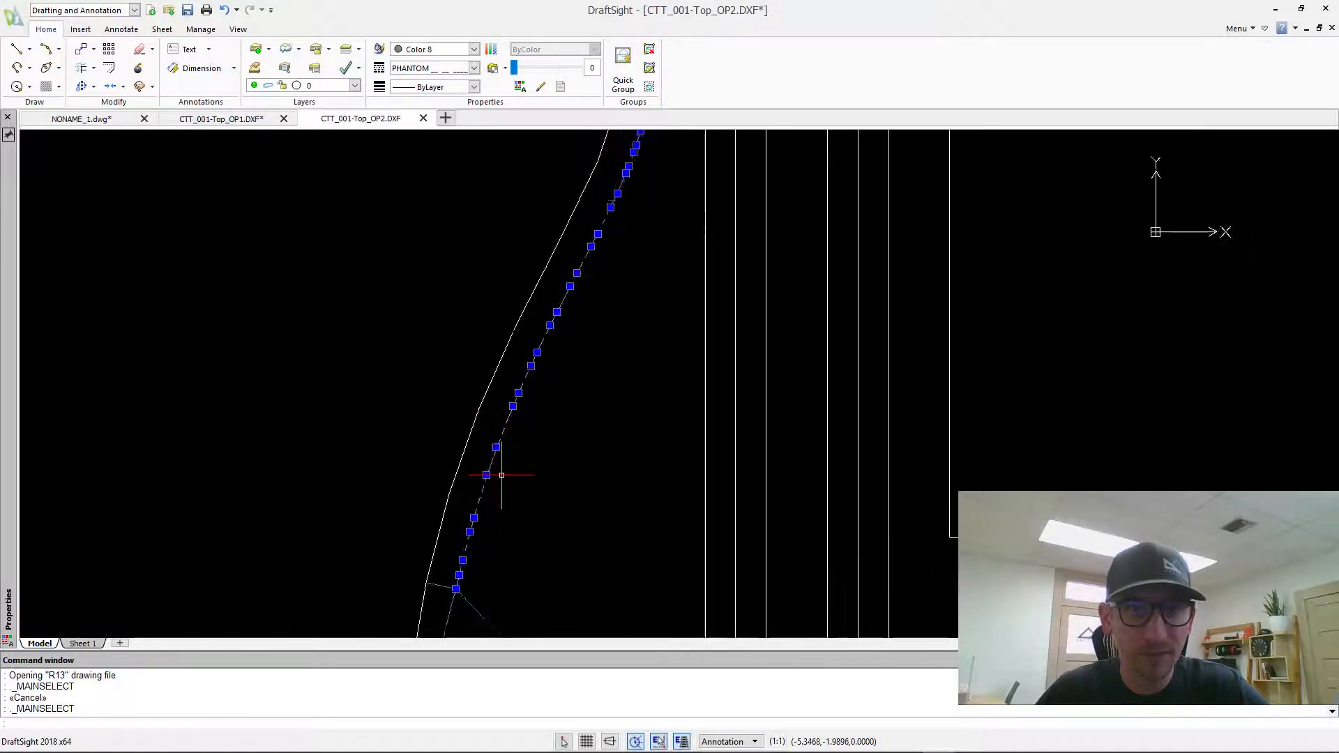
scroll(516, 481, down, 3)
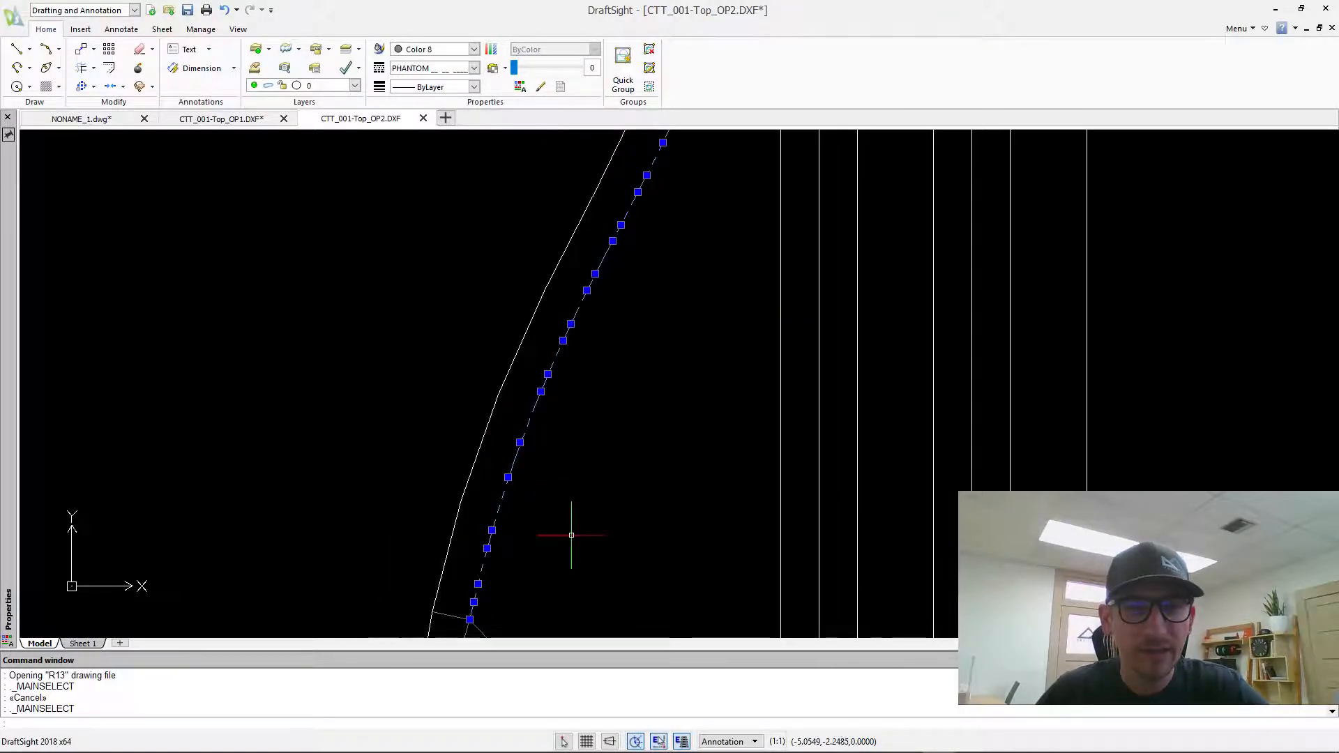
scroll(583, 478, up, 3)
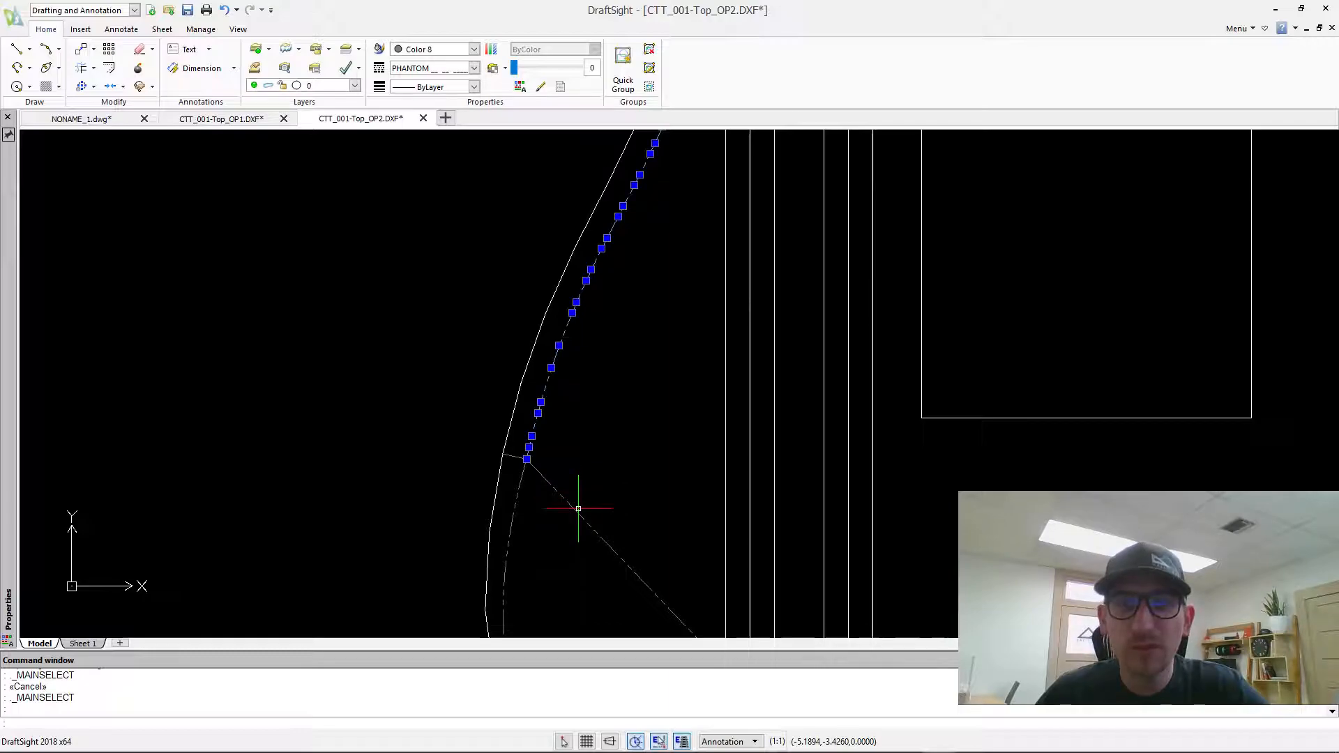
scroll(659, 580, down, 1)
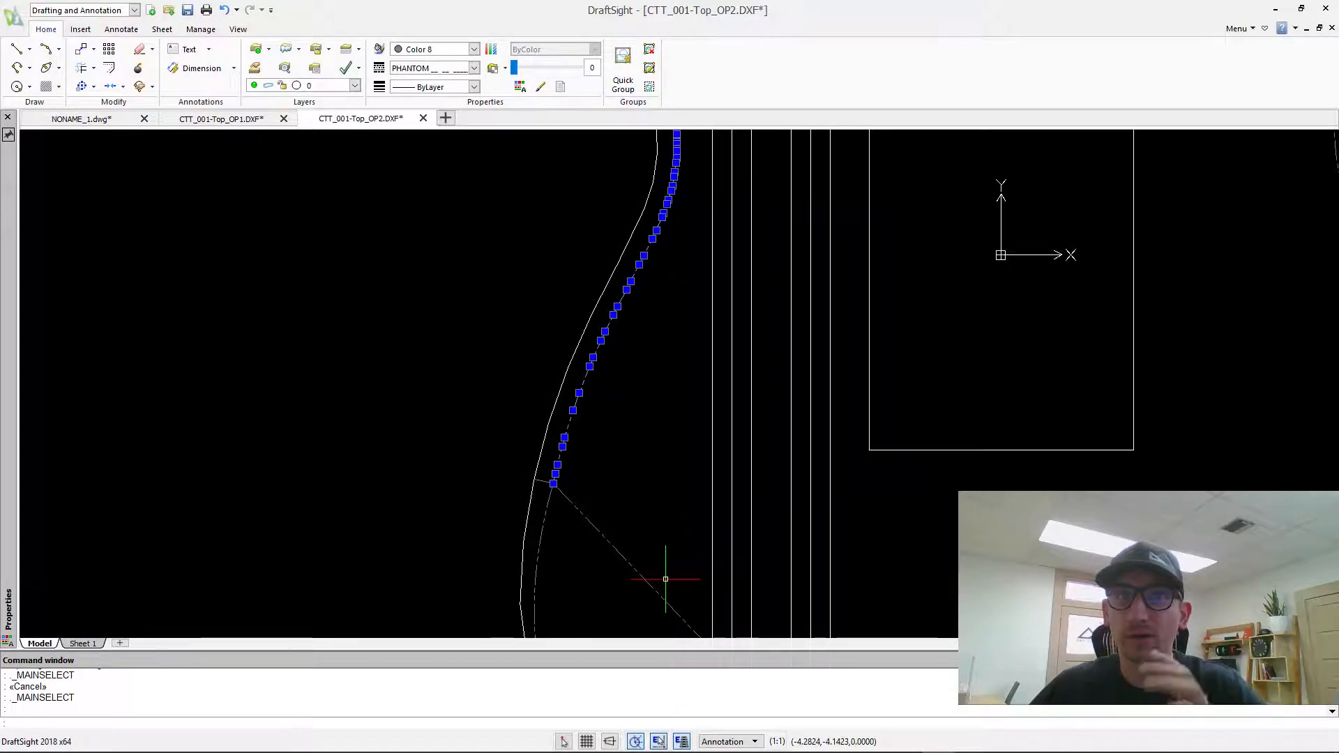
key(Escape)
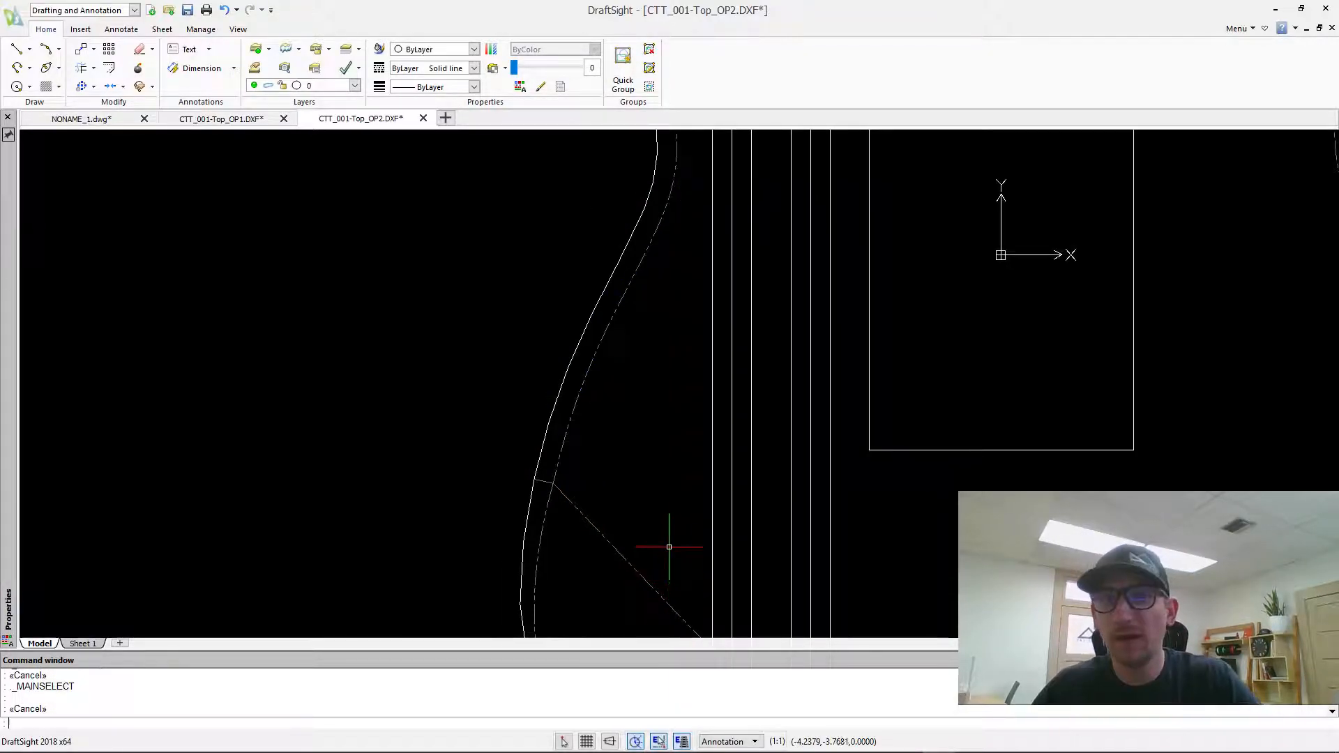
scroll(663, 551, down, 5)
middle_drag(901, 493, 876, 454)
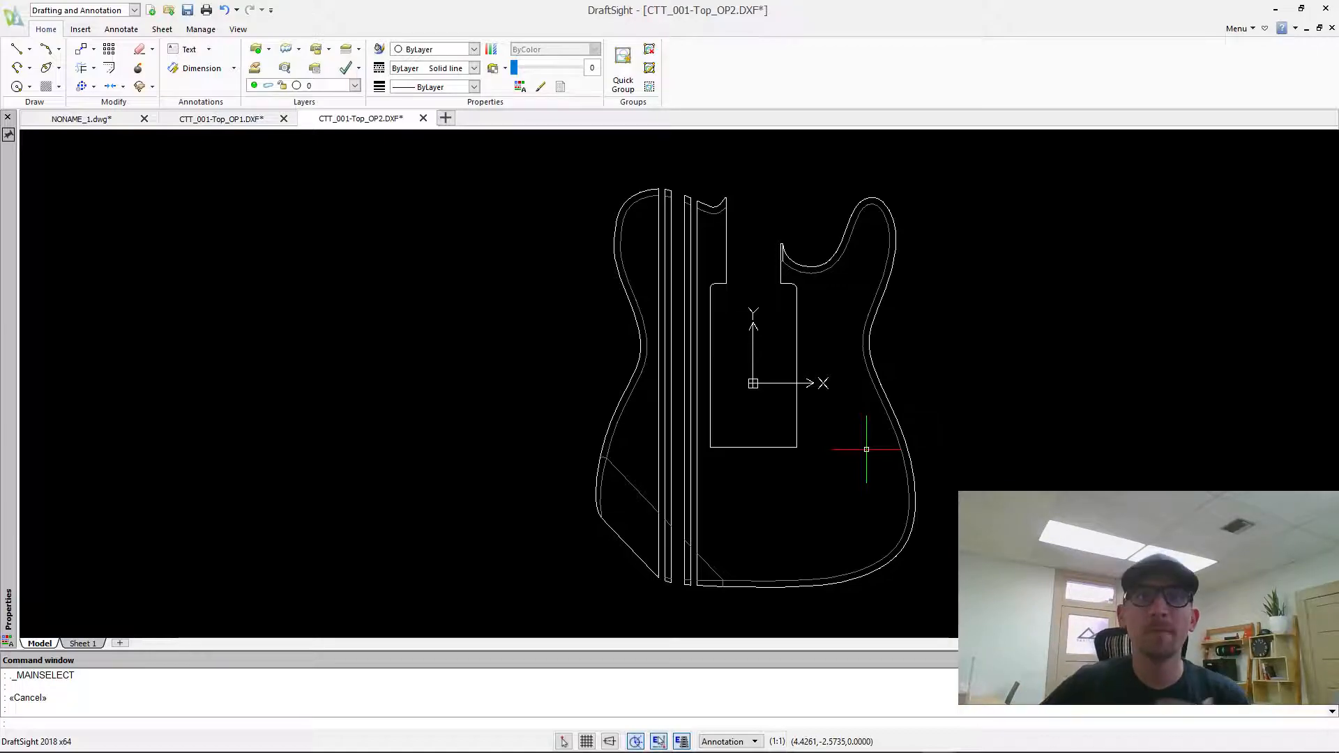
Switch to SOLIDWORKS and bring up the open sheet metal part CTT_002.SLDPRT.
mouse_move(598, 751)
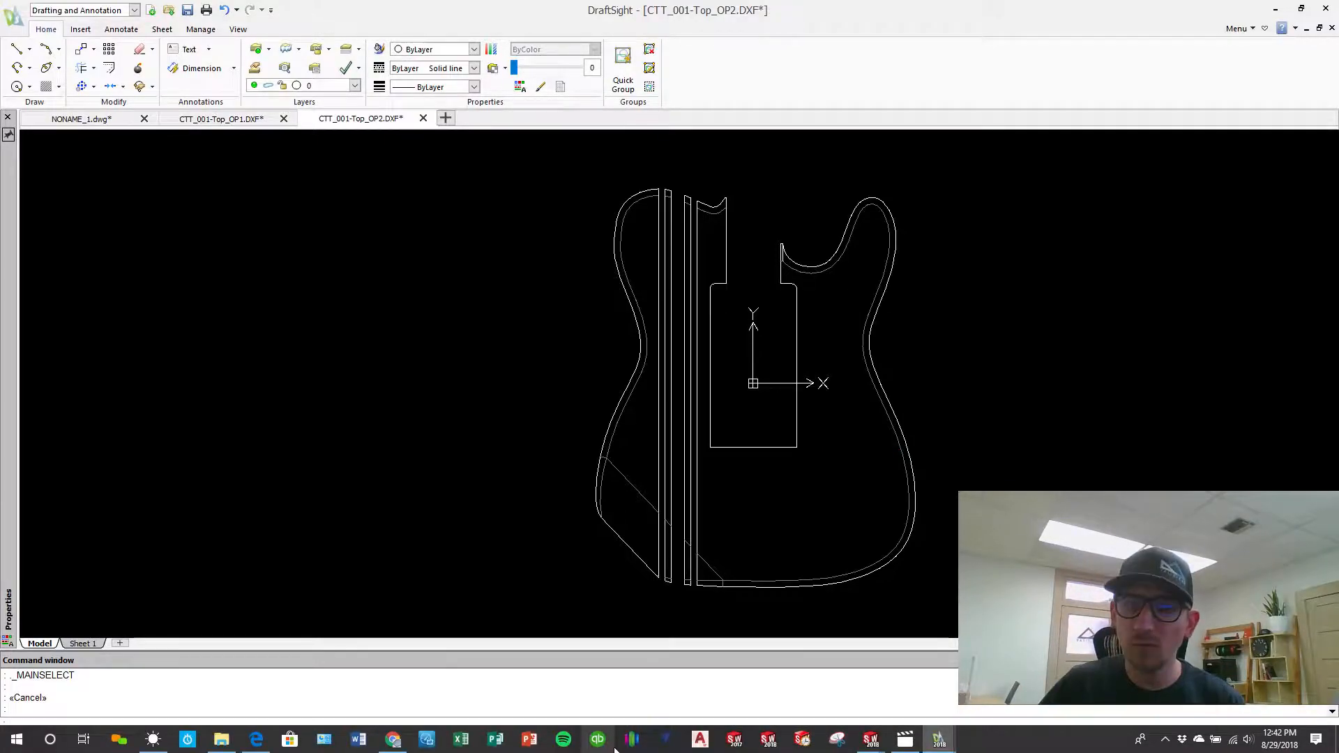
mouse_move(870, 739)
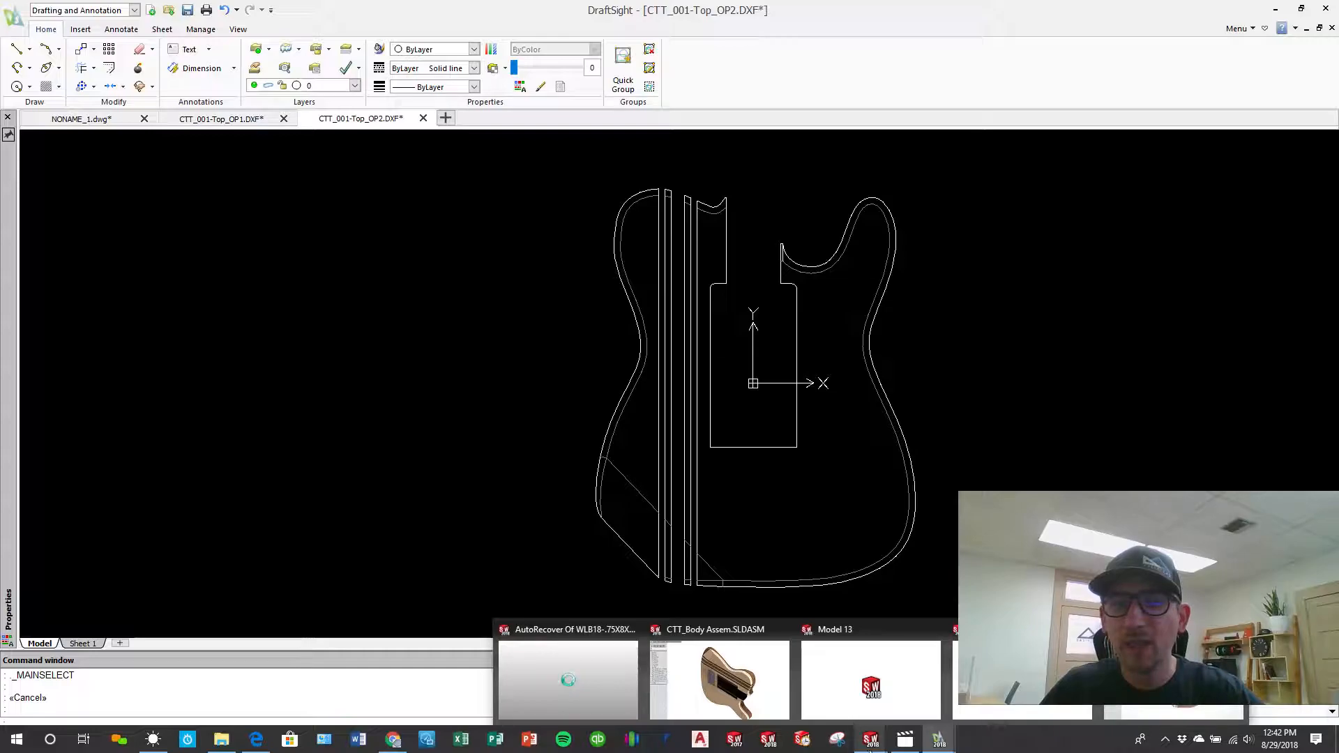
click(1020, 357)
scroll(1082, 345, down, 1)
key(ctrl+Tab)
key(alt+Tab)
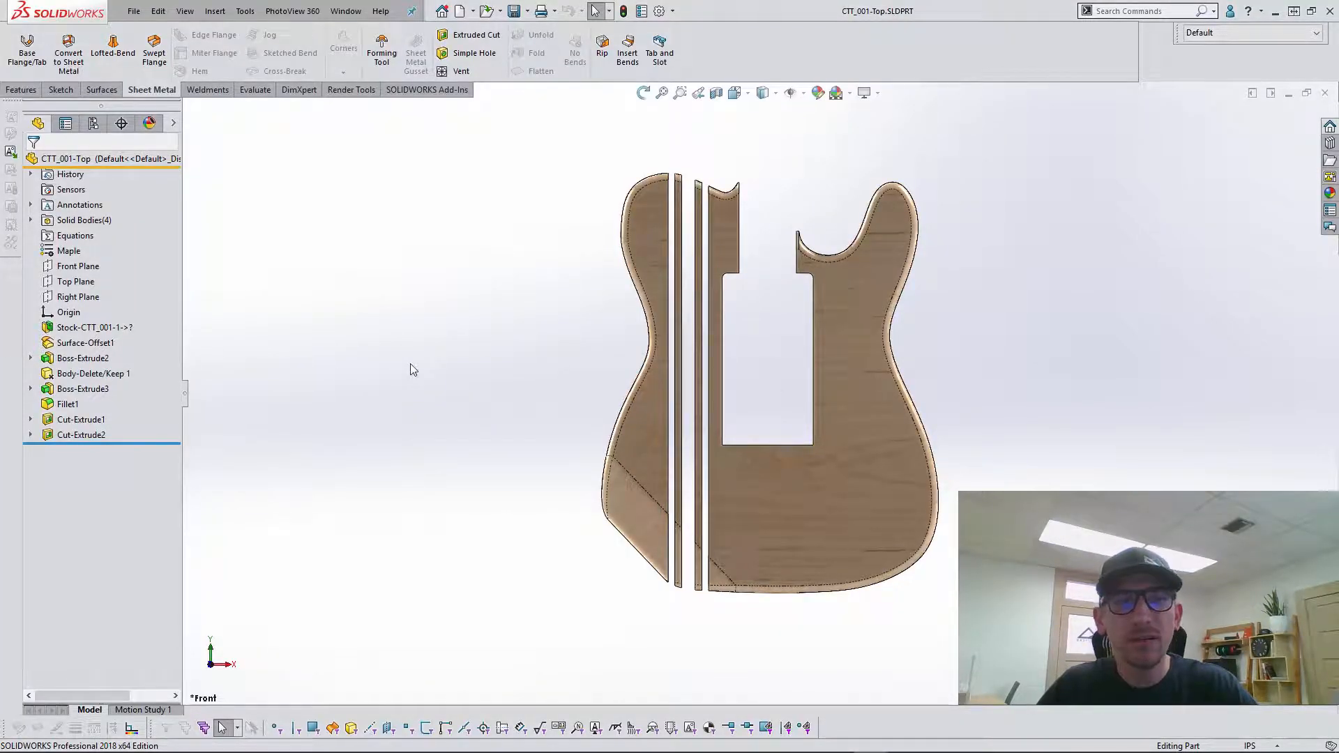
key(ctrl+Tab)
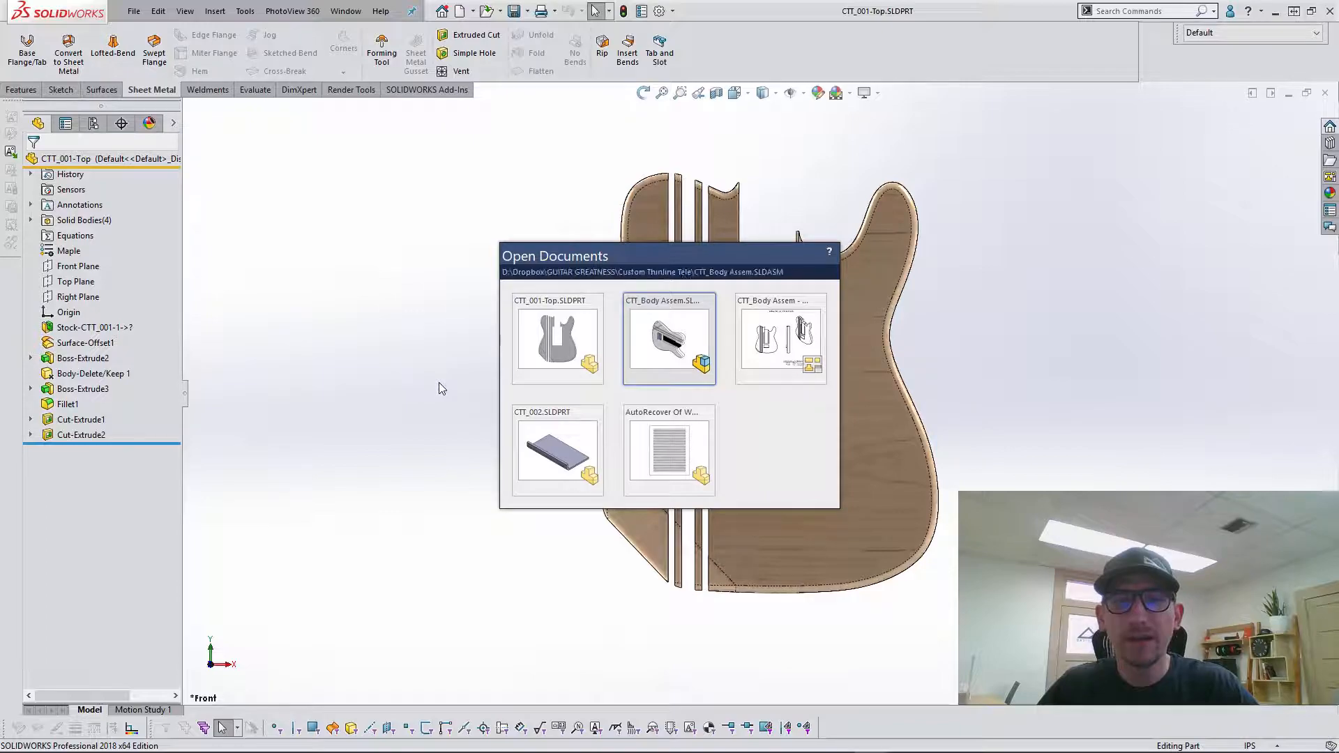
key(ctrl+Tab)
key(ctrl+Tab)
click(537, 438)
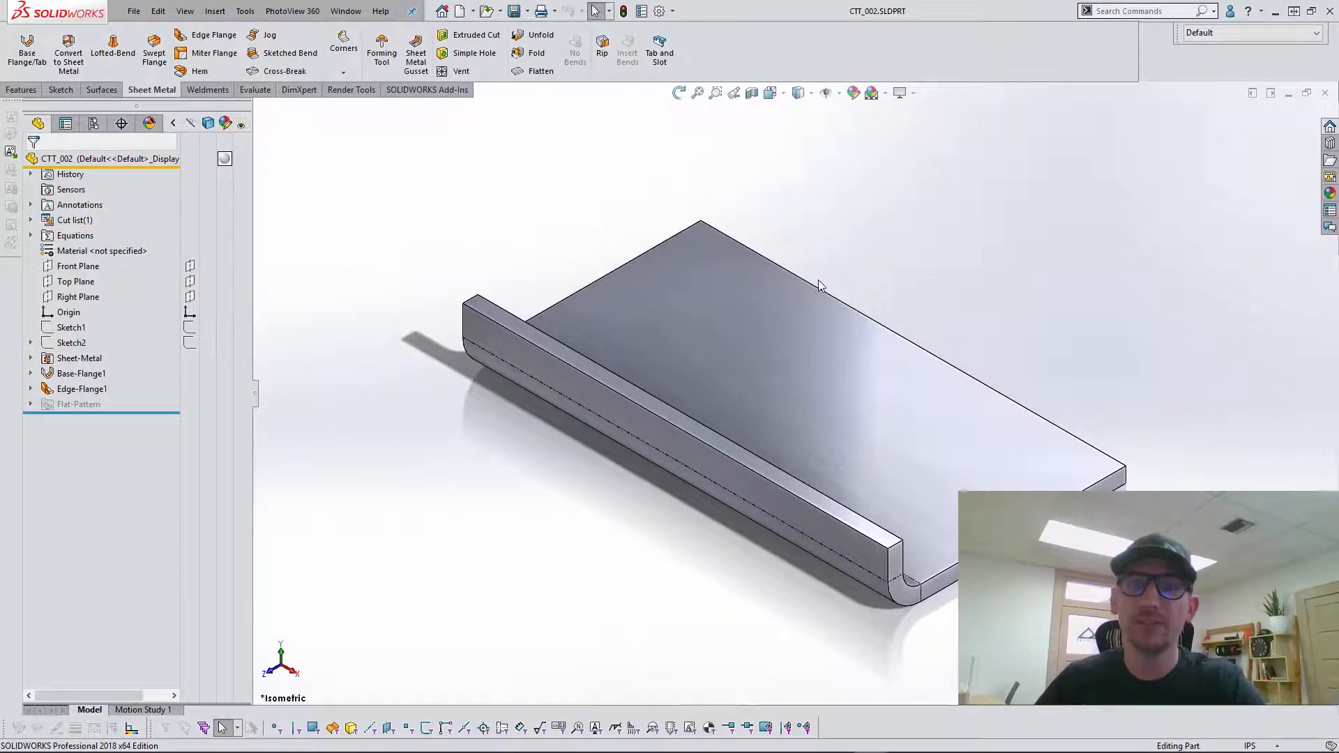
click(683, 315)
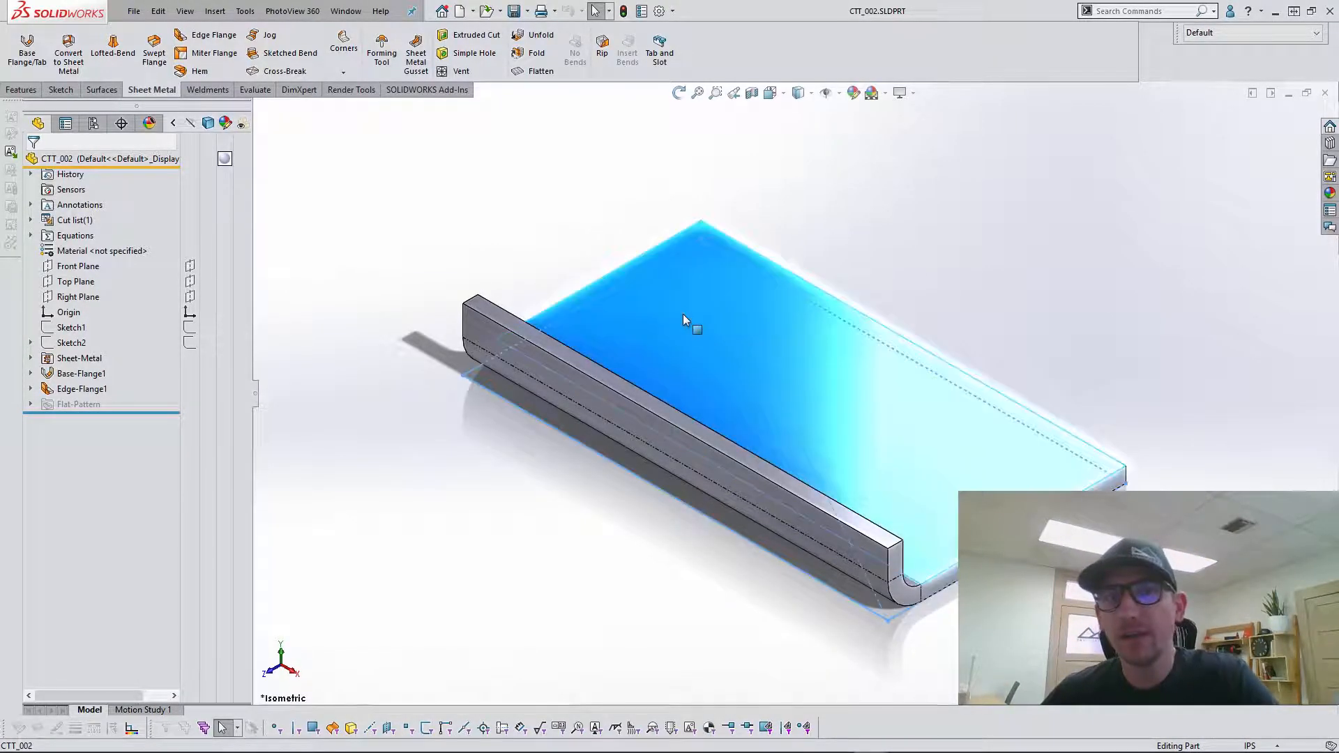
right_click(683, 316)
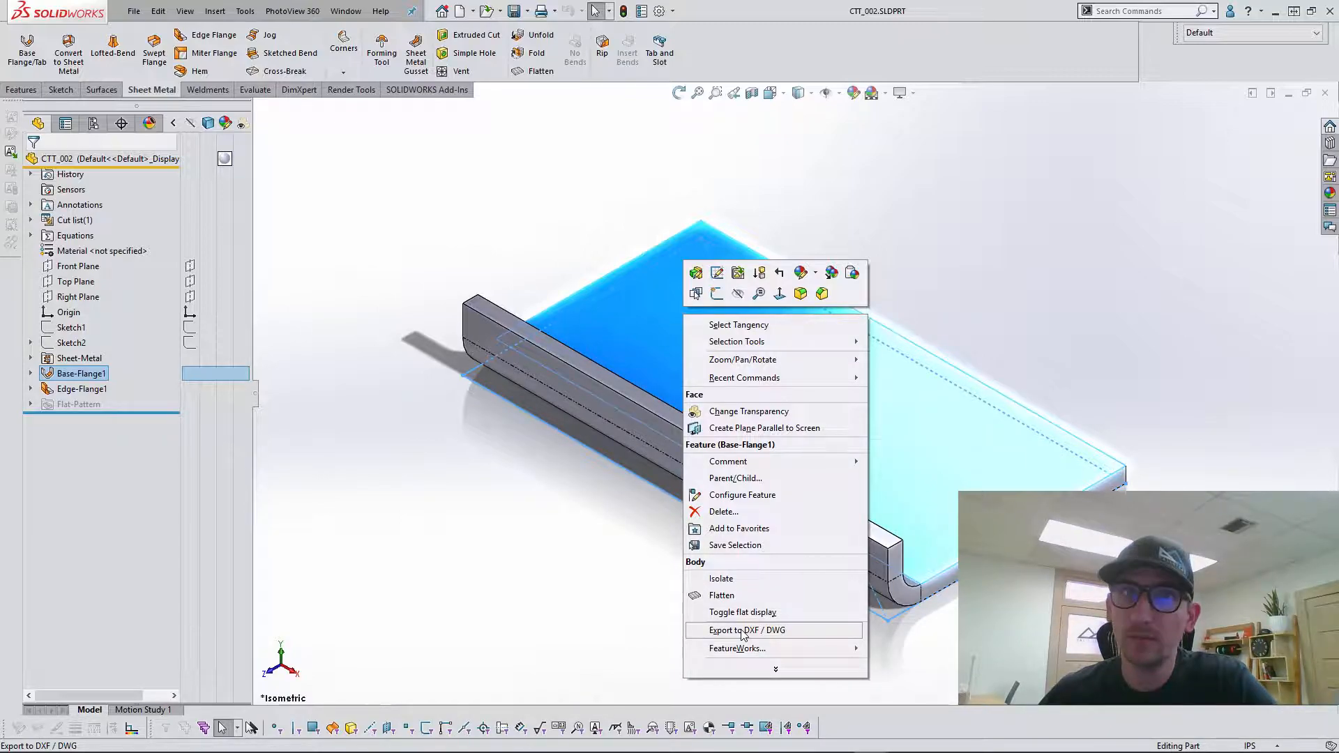
click(515, 585)
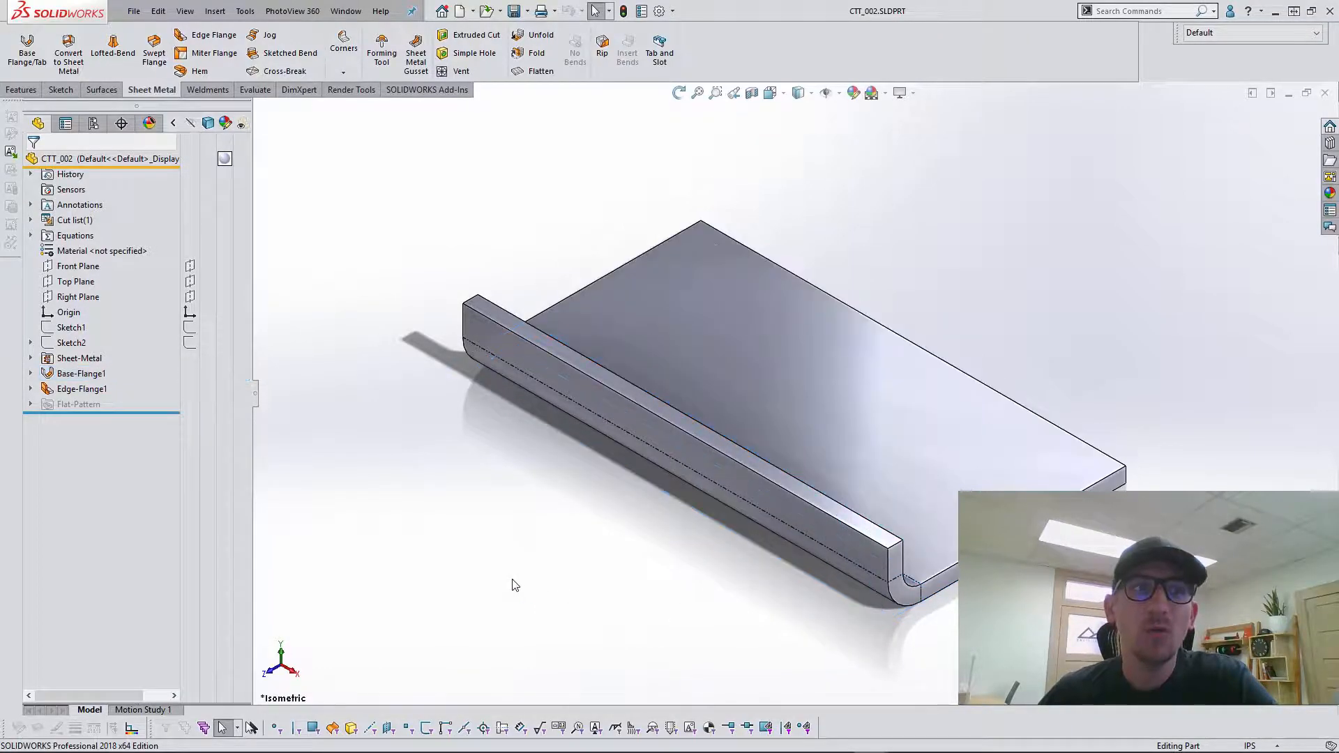
Unsuppress Flat-Pattern1 to flatten the sheet metal part and view it from the Top.
click(30, 404)
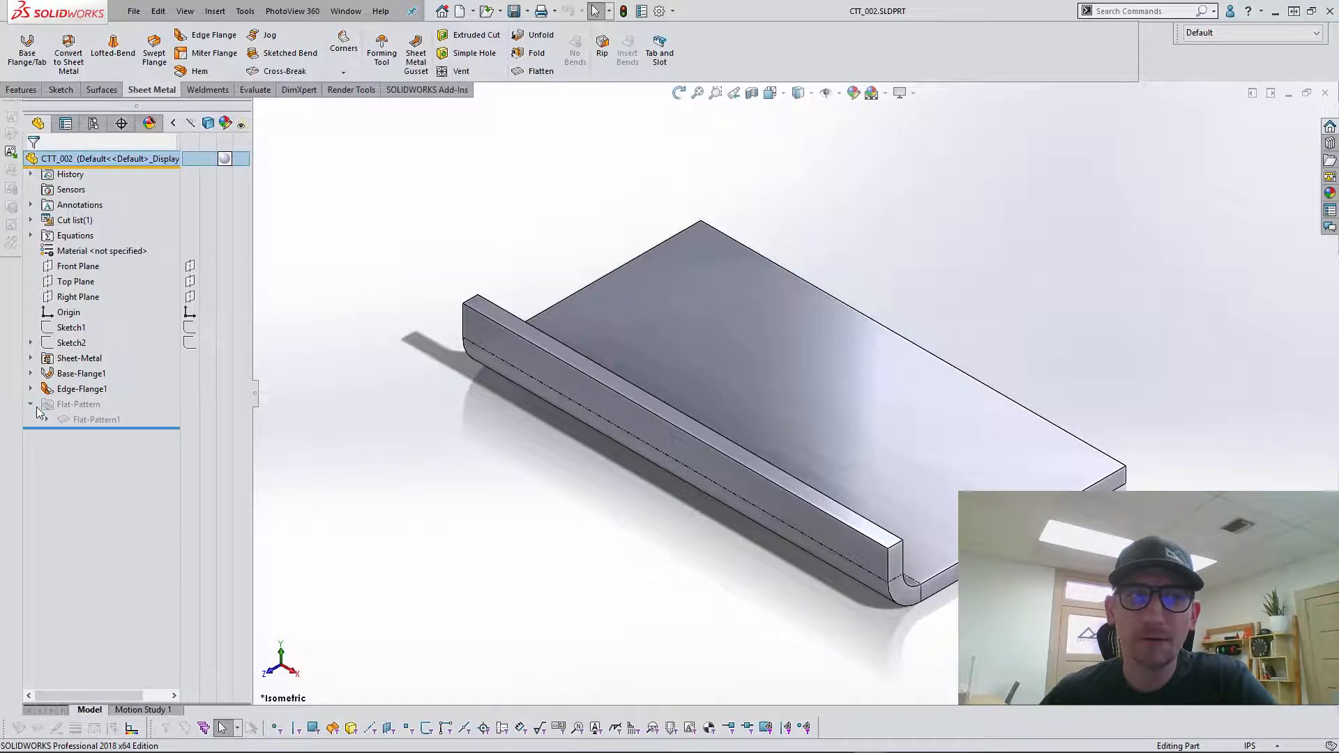
right_click(99, 421)
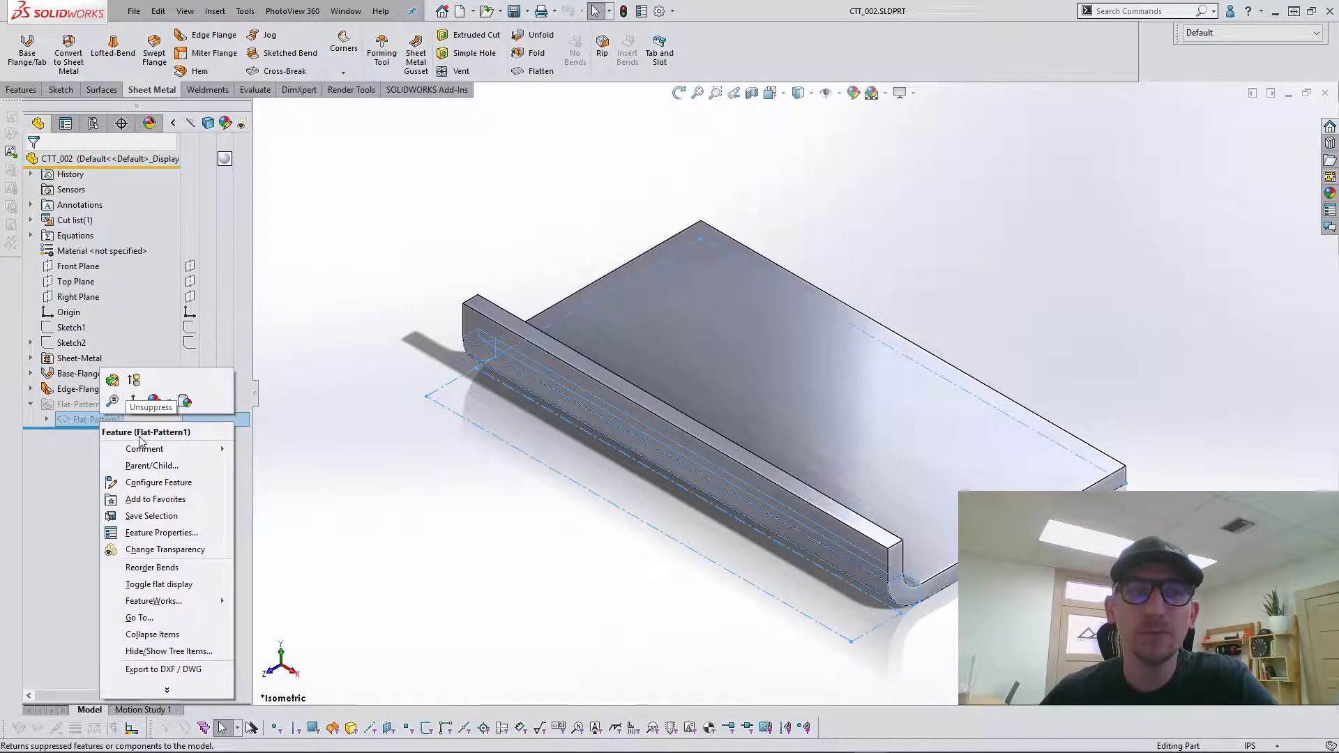
click(133, 399)
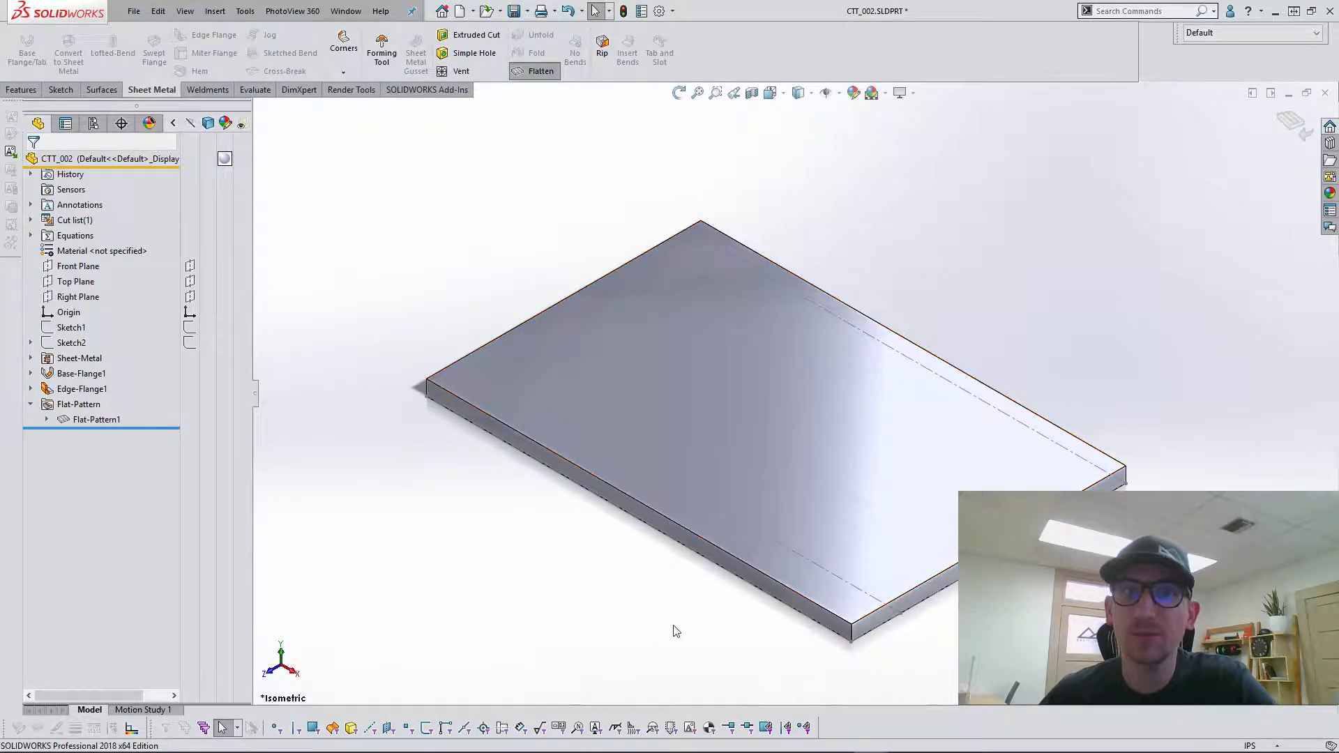
key(ctrl+5)
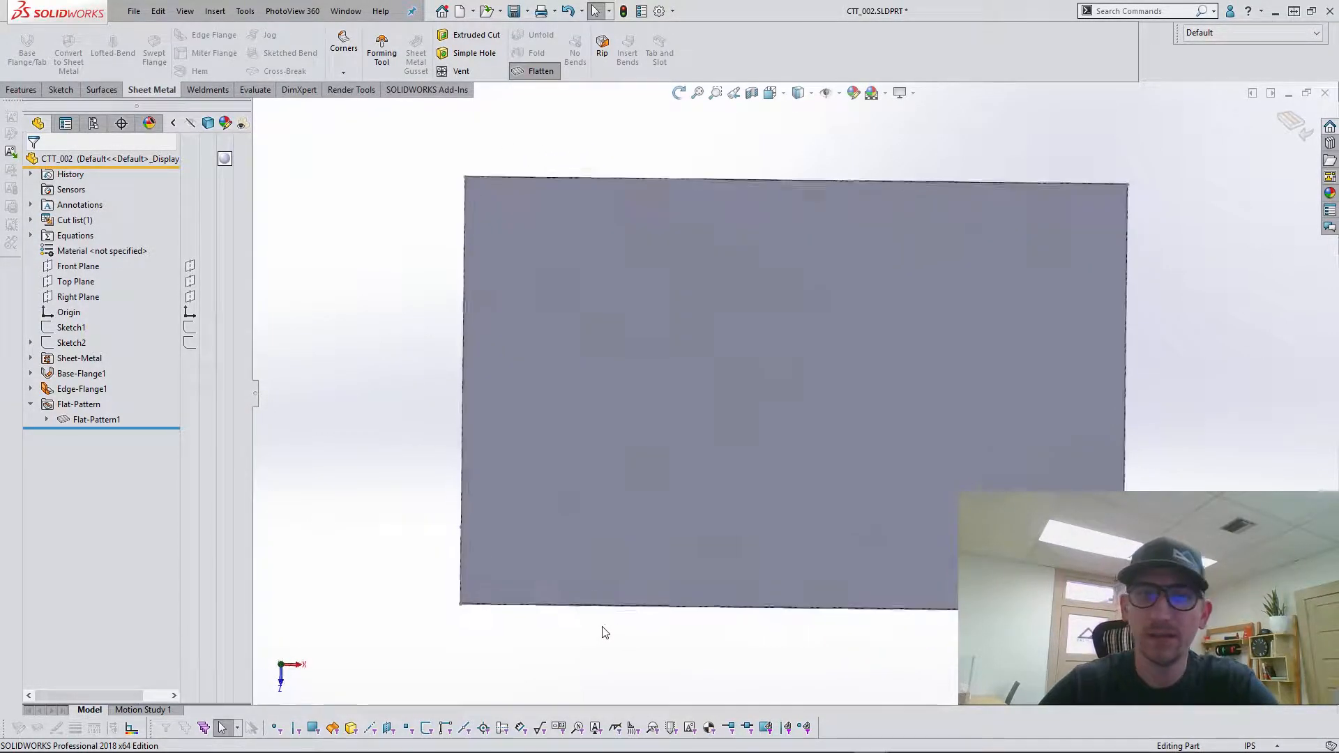
Select the large top face of the flattened plate and start a DXF / DWG export from it.
click(877, 272)
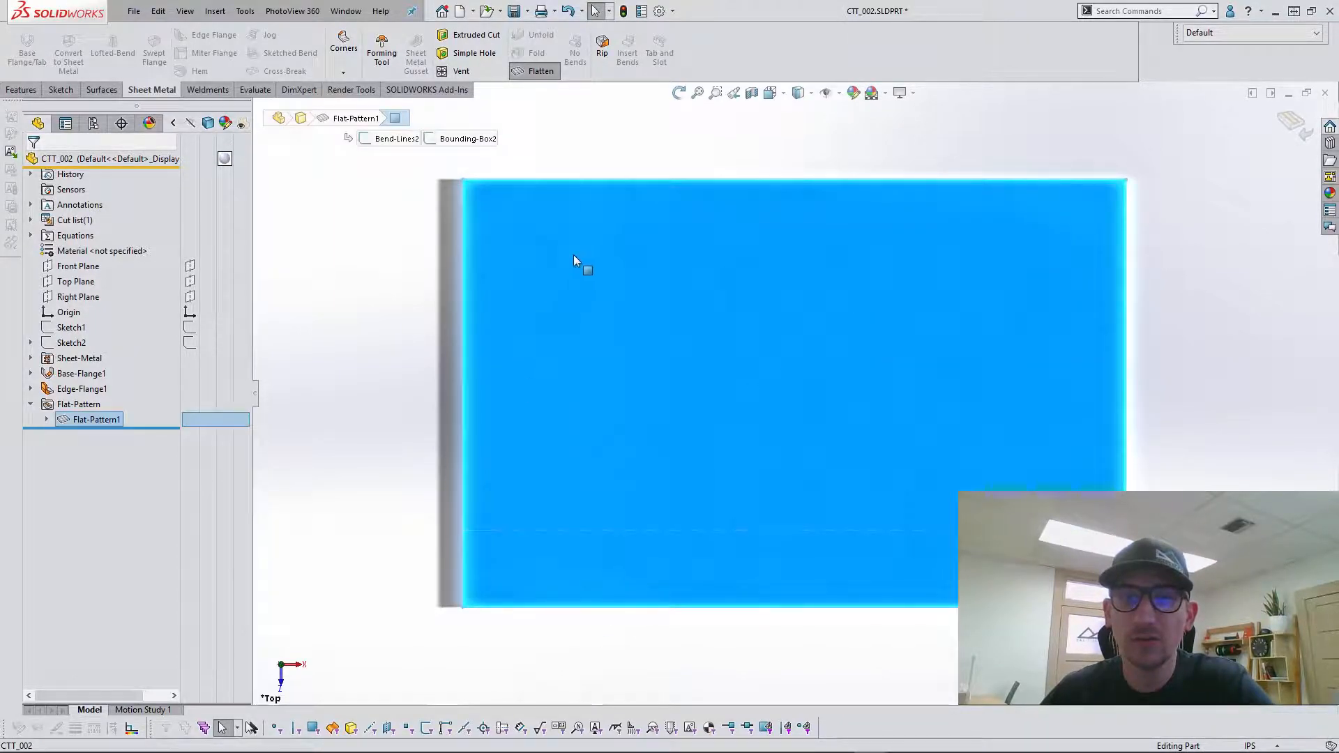
right_click(763, 363)
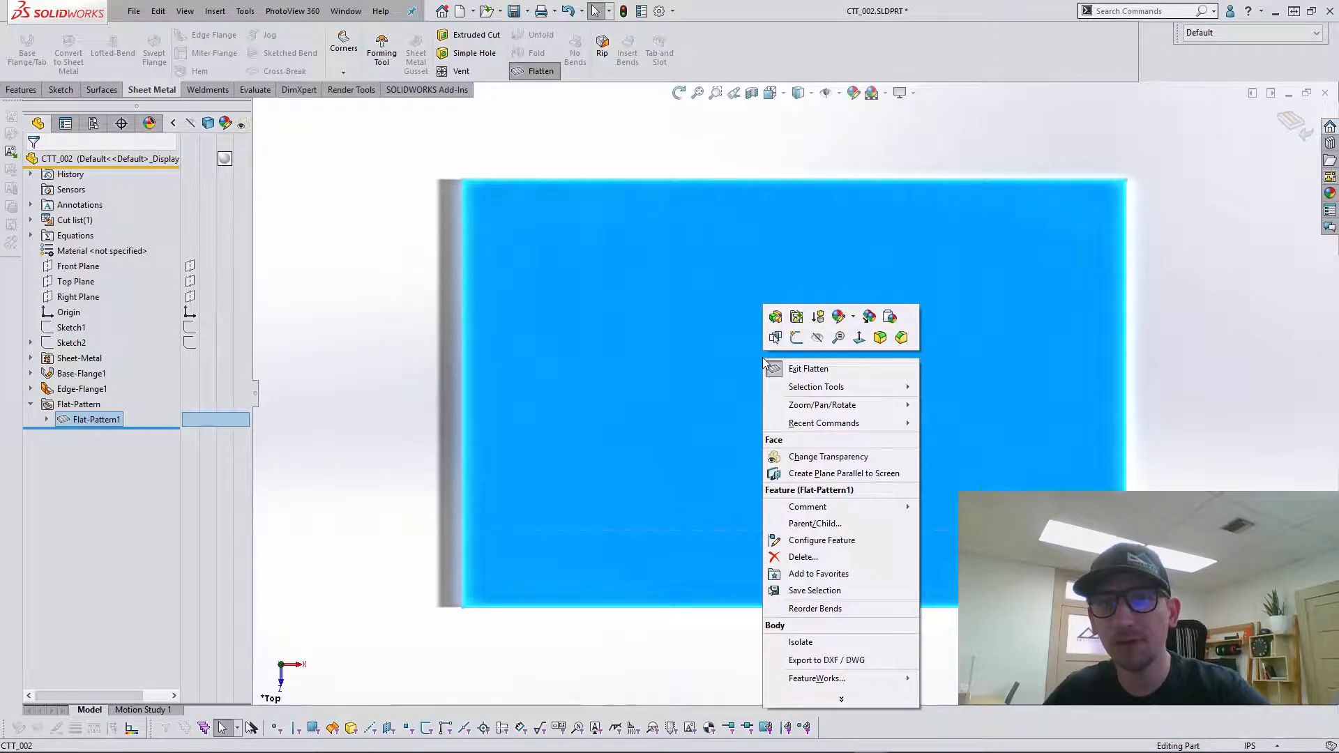
click(821, 661)
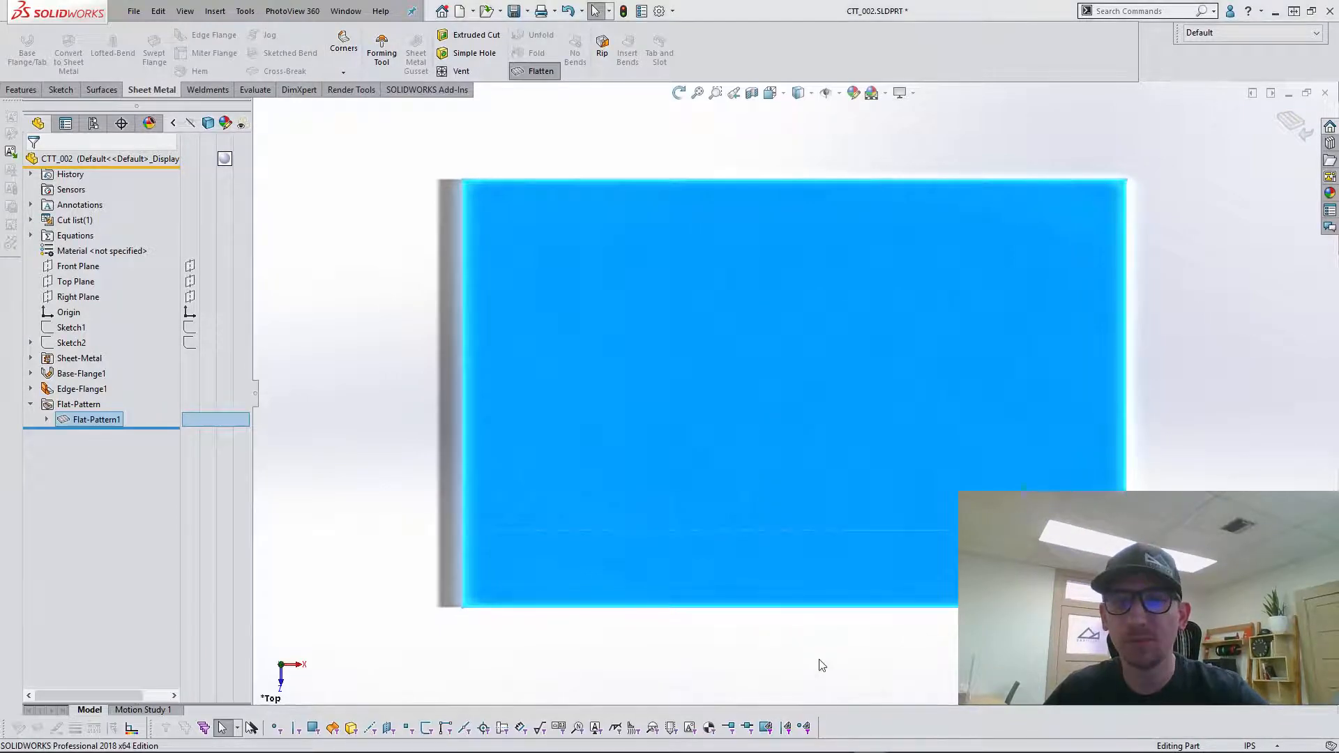
click(636, 315)
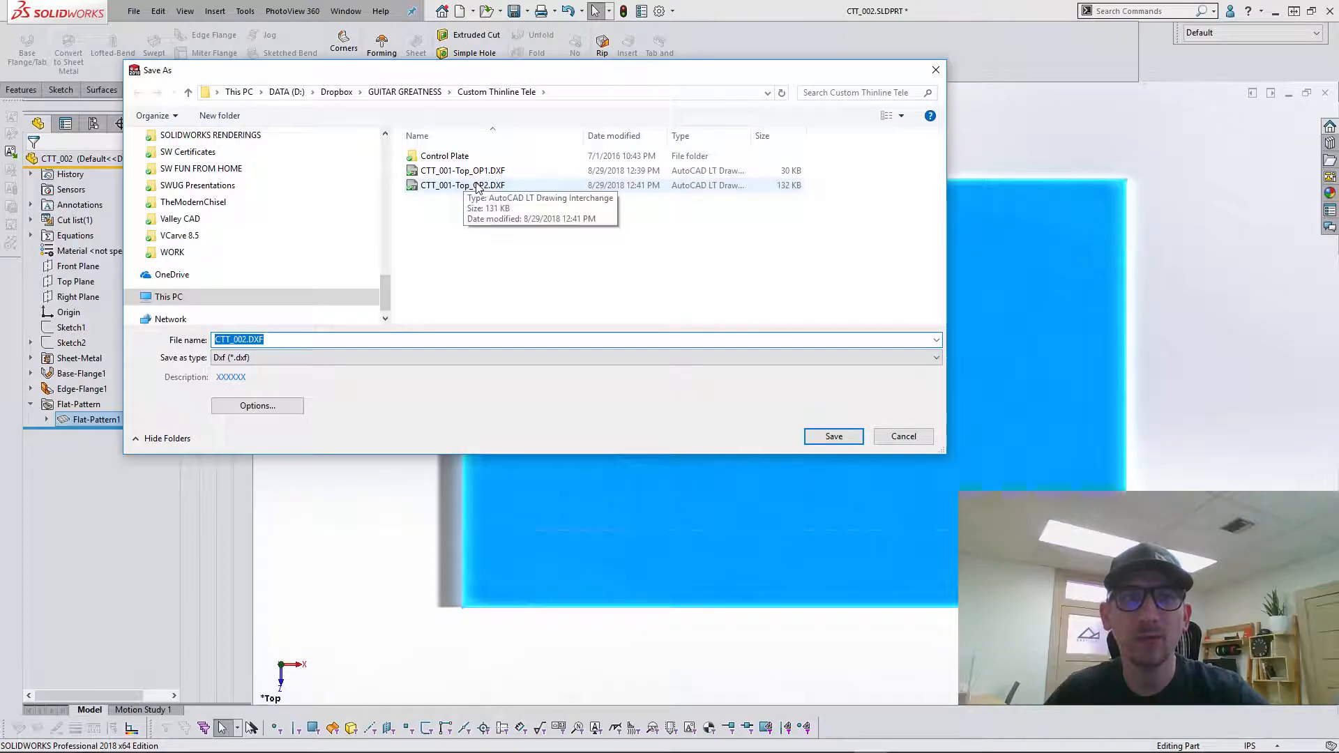
Name the DXF file CTT_002-Top_OP3.DXF in the Custom Thinline Tele folder and save it to reach the output settings.
click(466, 185)
click(279, 339)
click(279, 340)
key(BackSpace)
text(3)
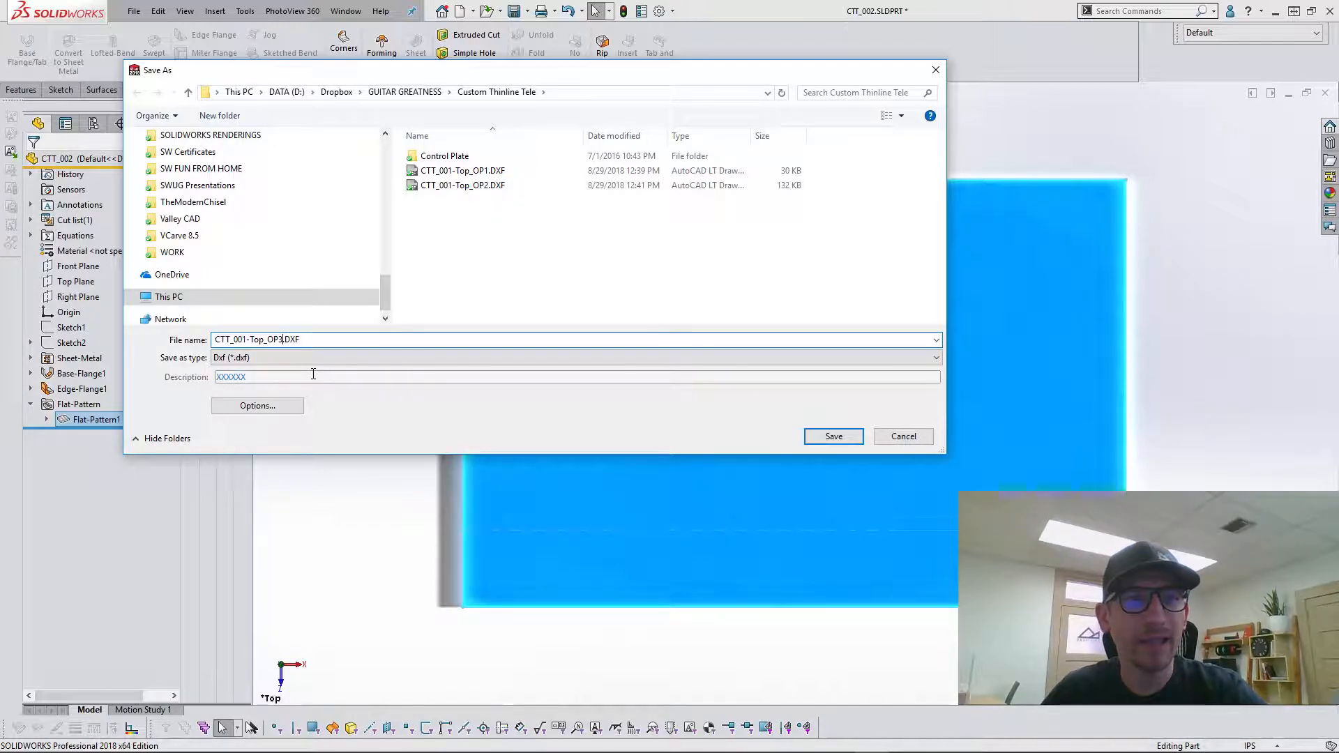
click(242, 339)
key(Delete)
text(2)
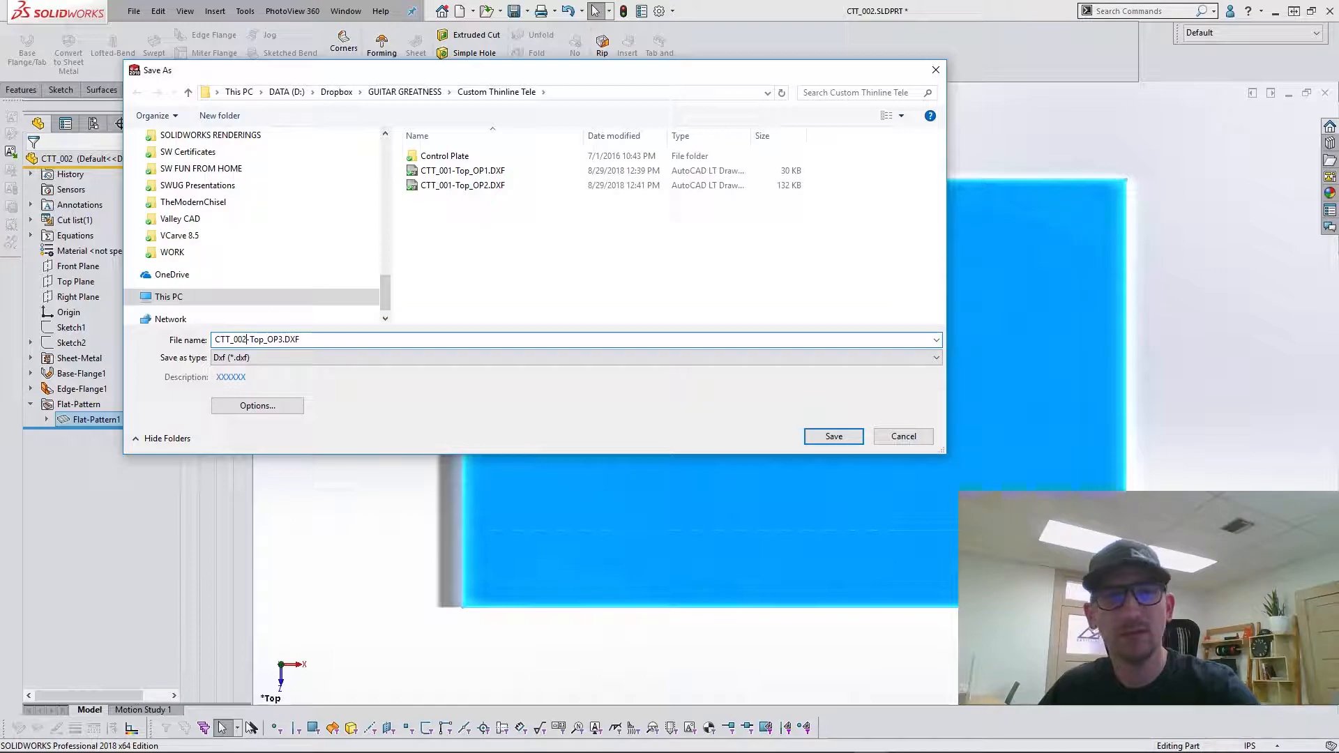
click(833, 437)
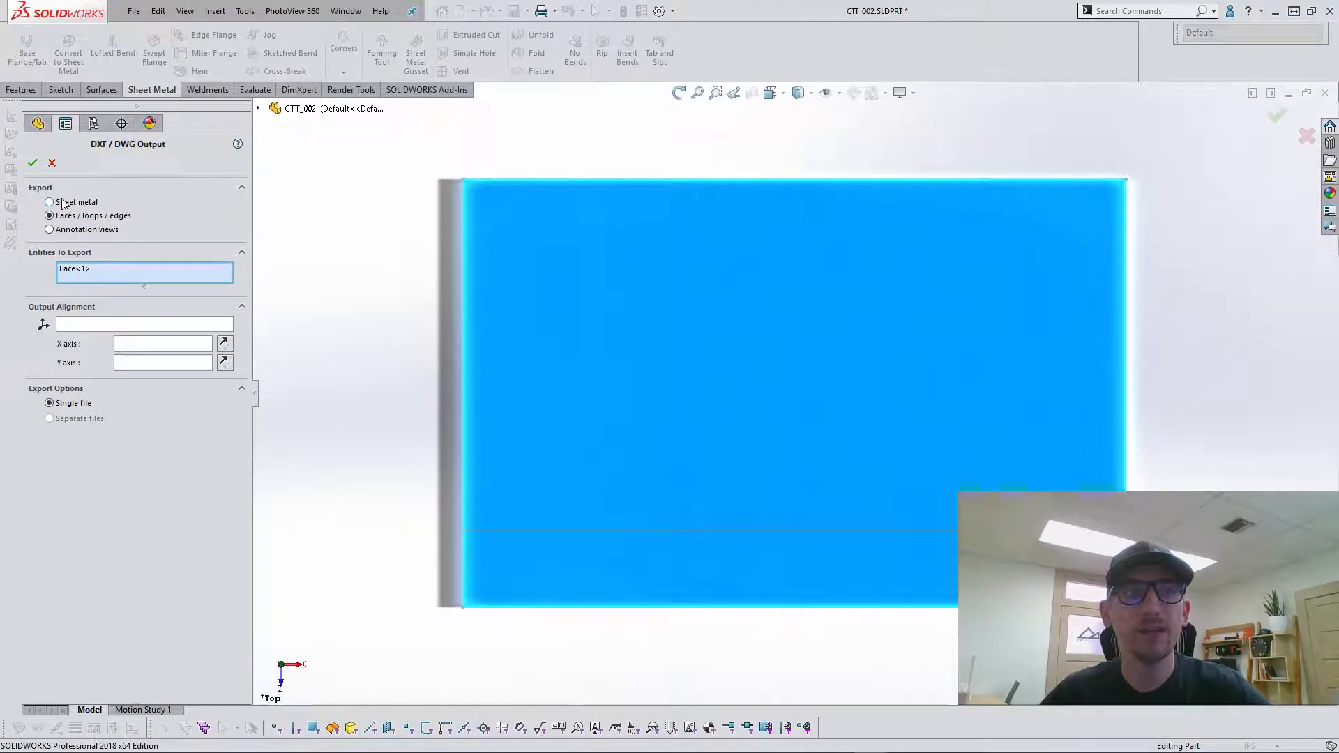
Export the flat pattern as Sheet metal with geometry and bend lines to a single file, and save the cleanup preview.
click(62, 203)
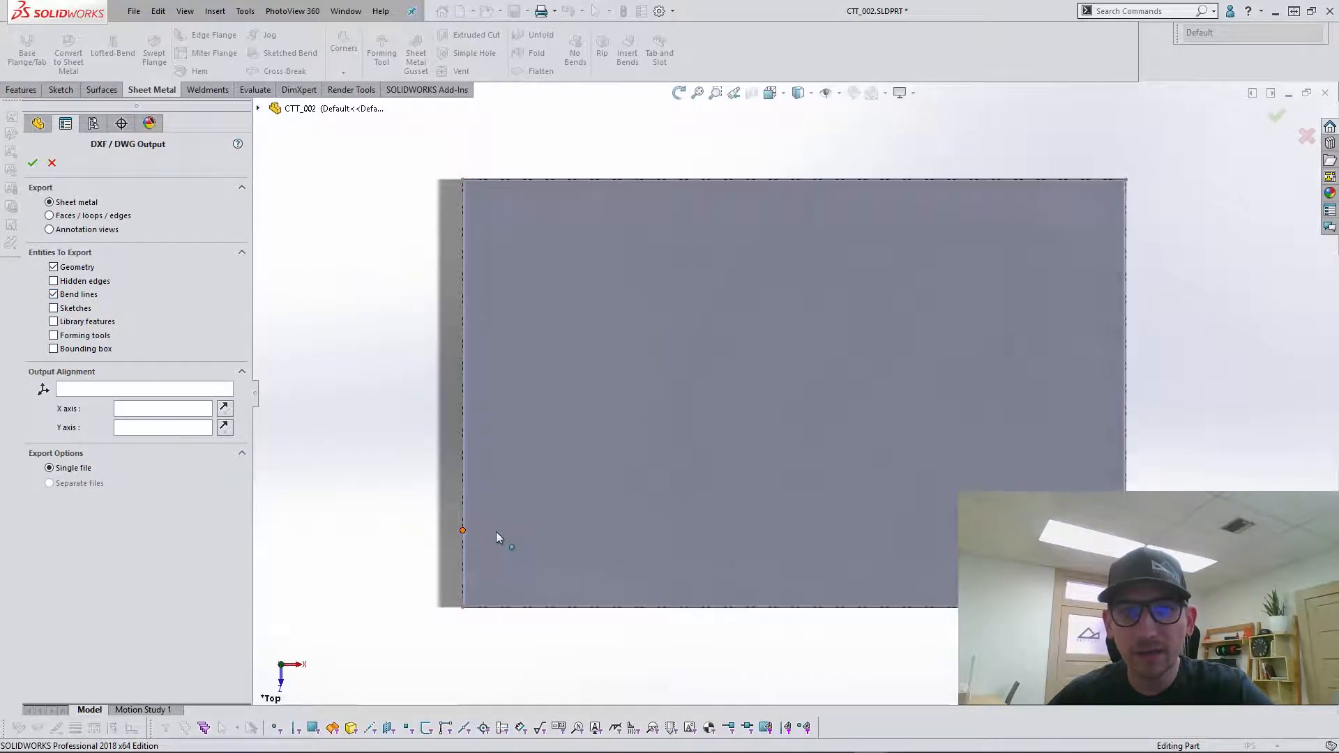
middle_drag(679, 530, 669, 202)
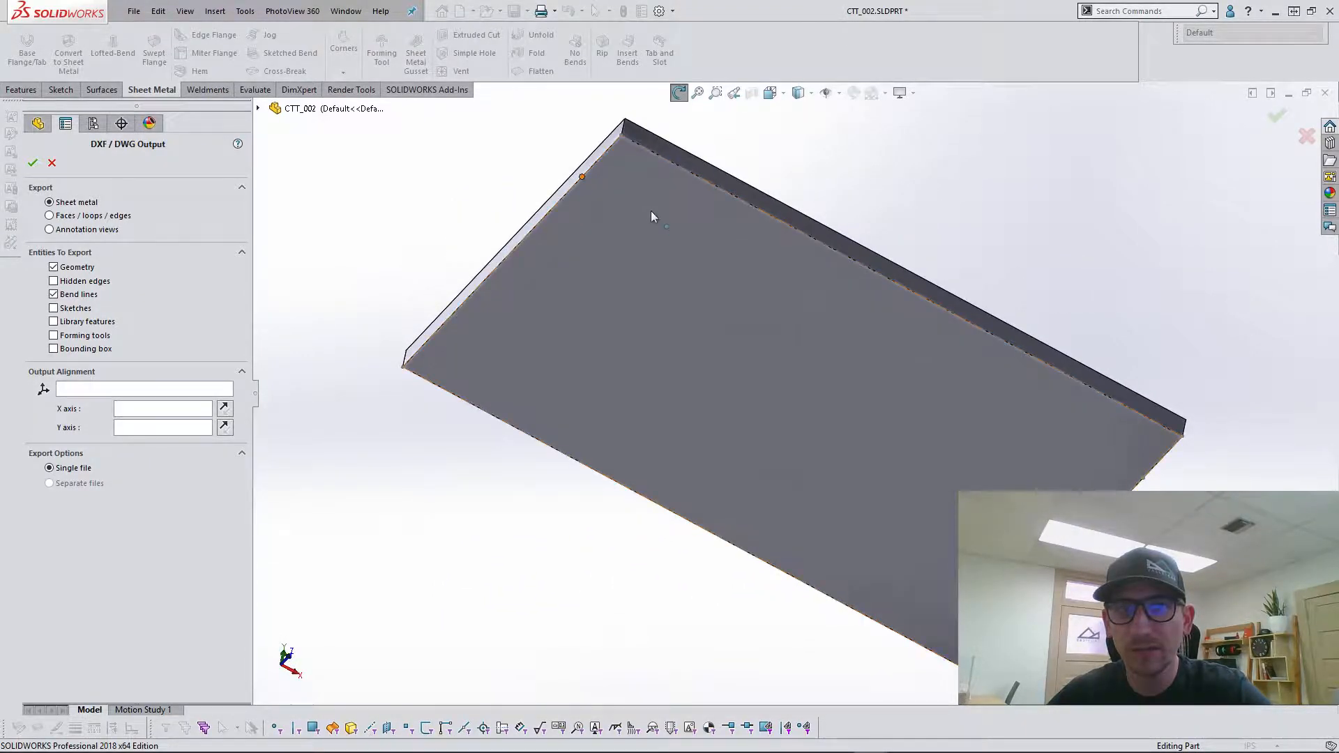
scroll(942, 401, up, 2)
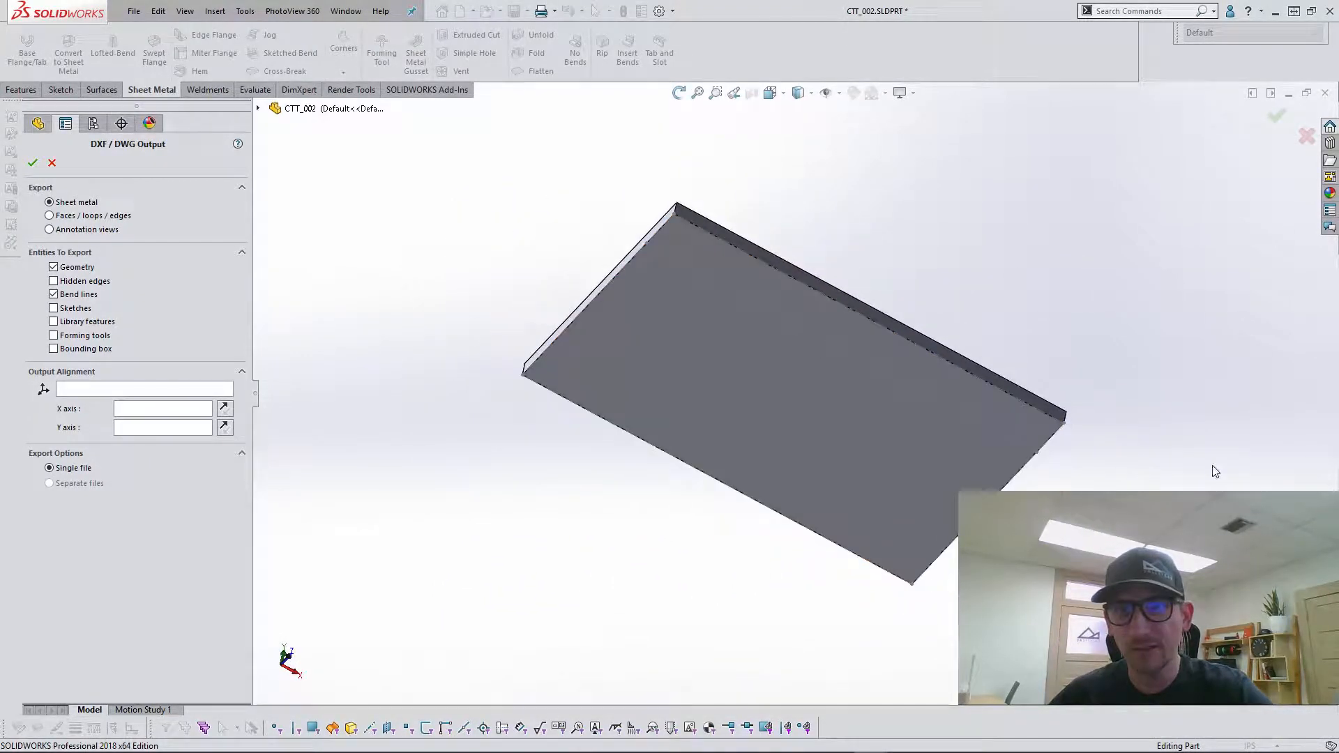
scroll(1207, 465, down, 1)
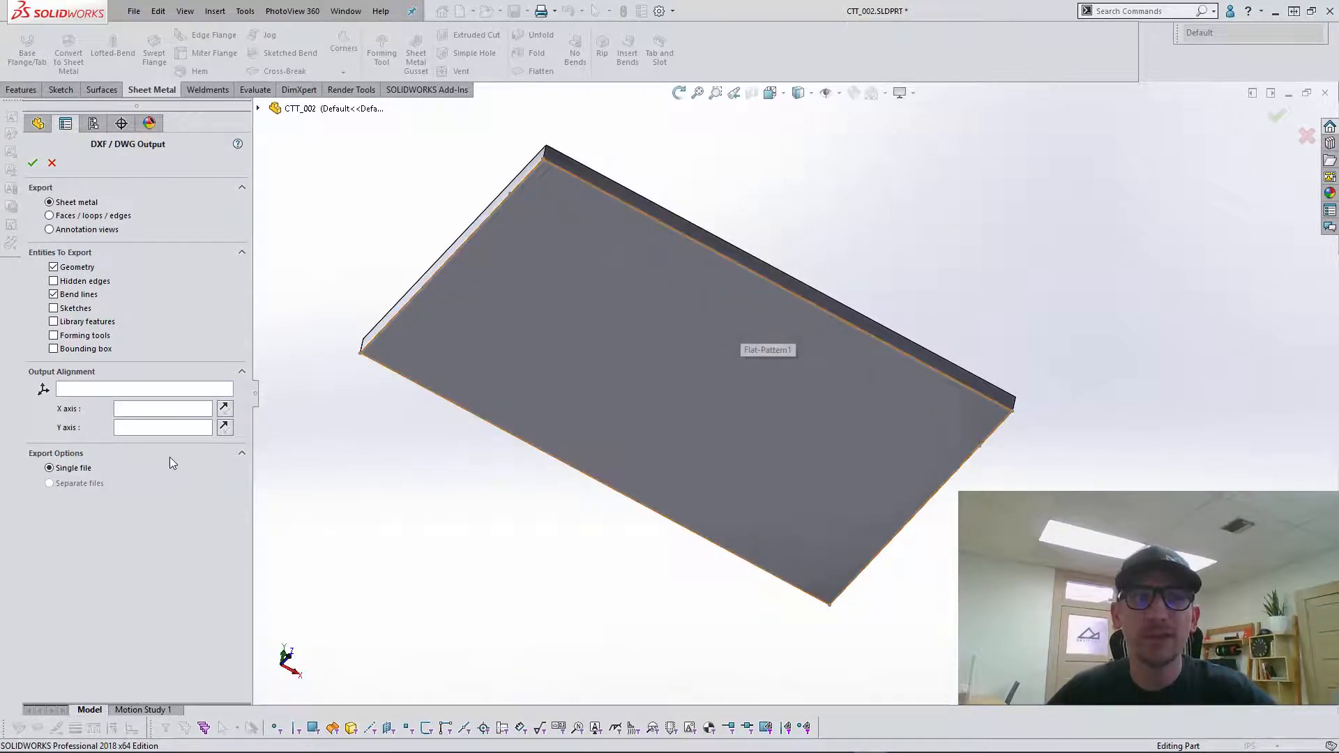
middle_drag(954, 222, 870, 574)
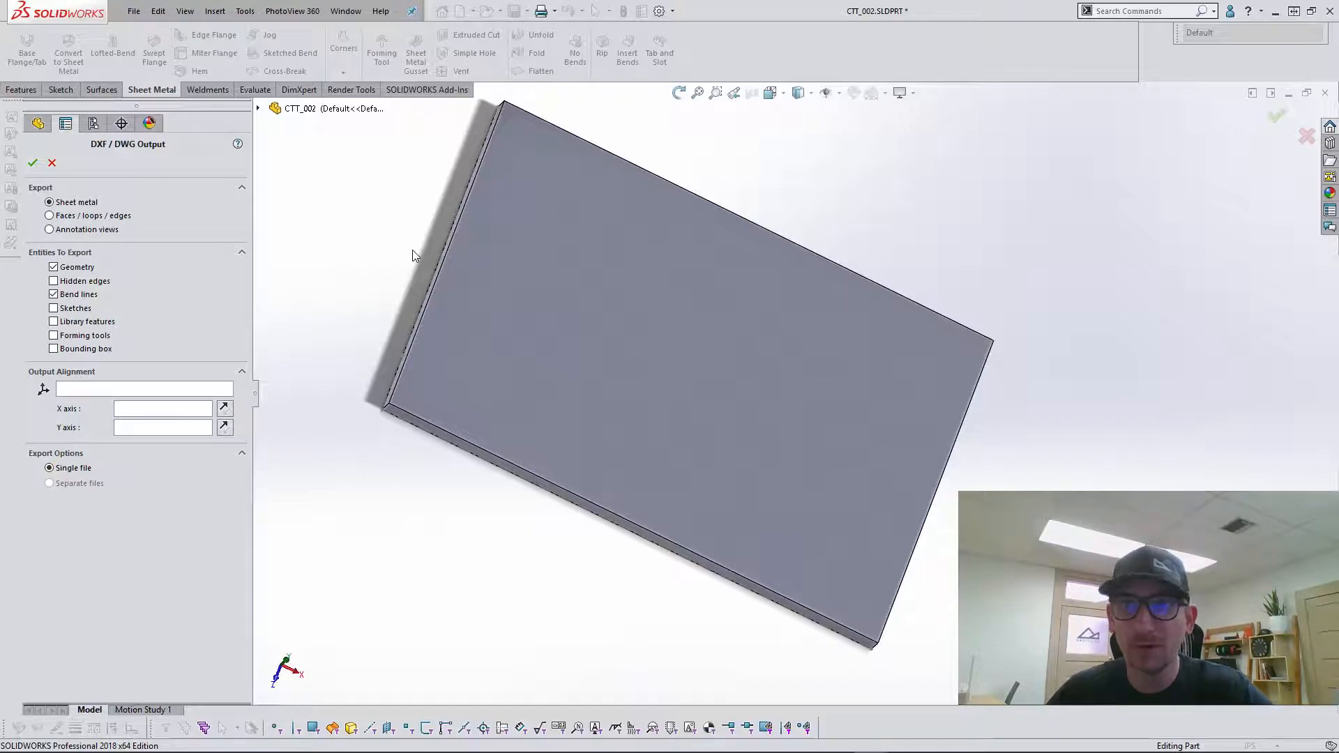
click(34, 162)
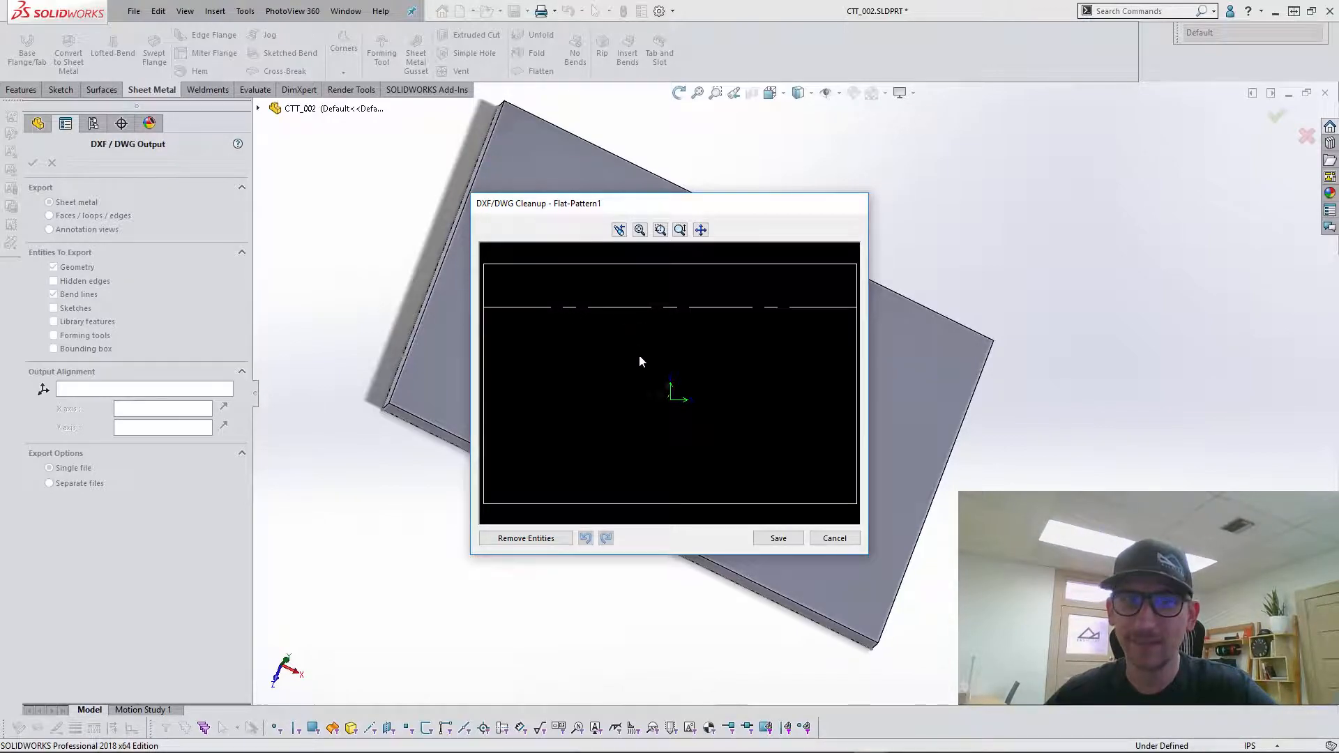
click(791, 538)
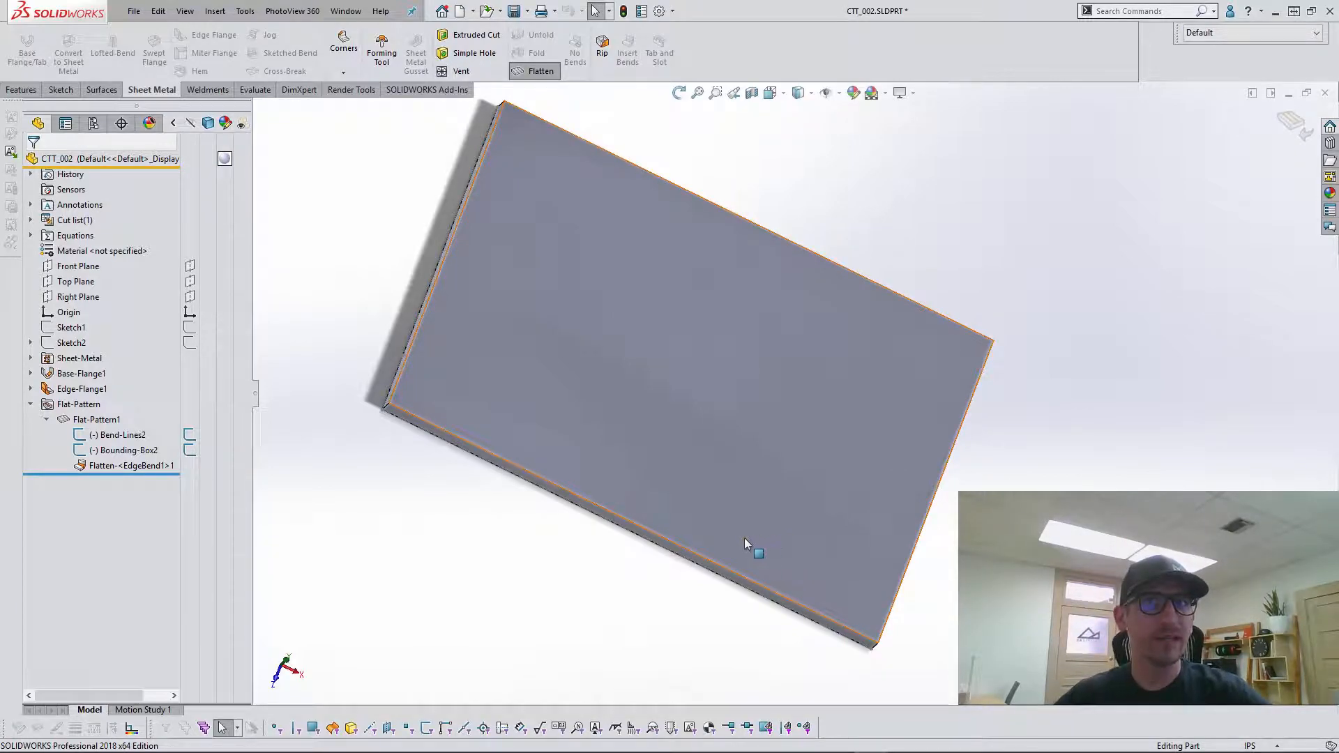
Bring up the CTT_Body Assem assembly and examine the file types it can be saved as, leaving without saving.
key(ctrl+Tab)
key(ctrl+Tab)
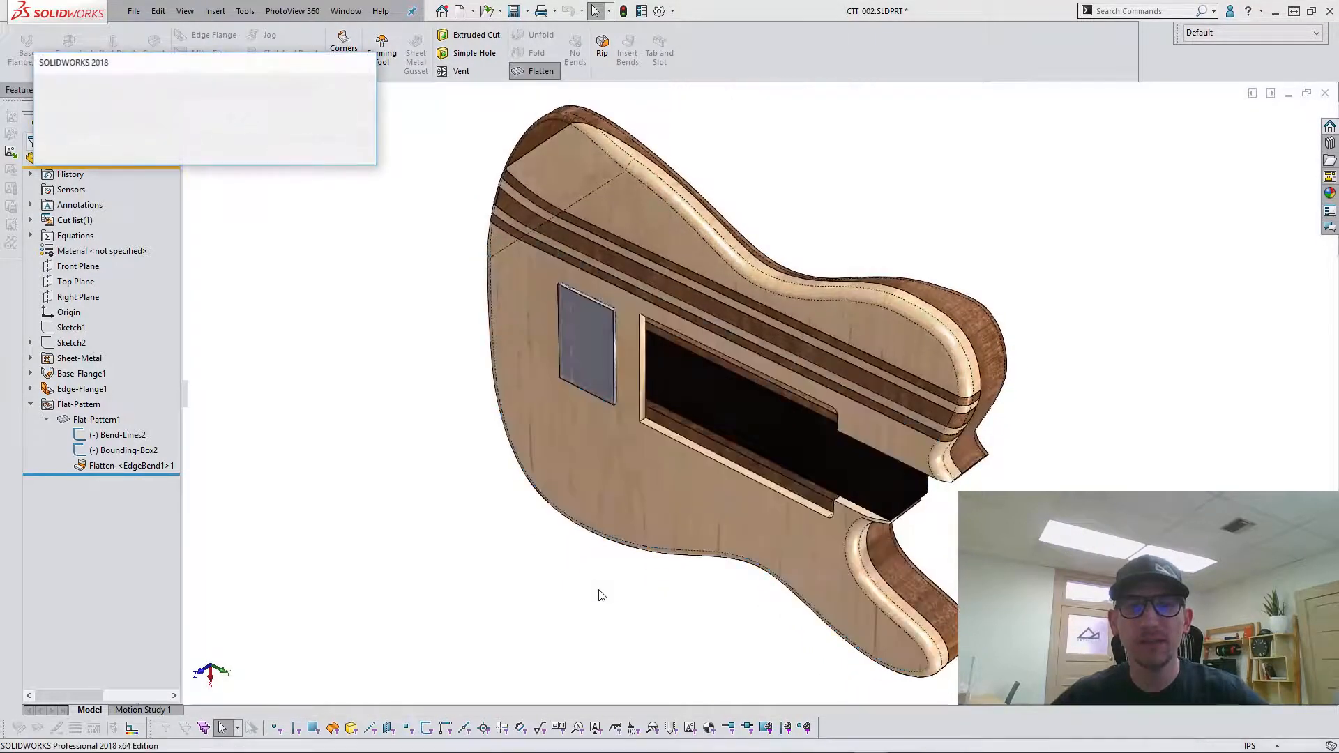
click(153, 134)
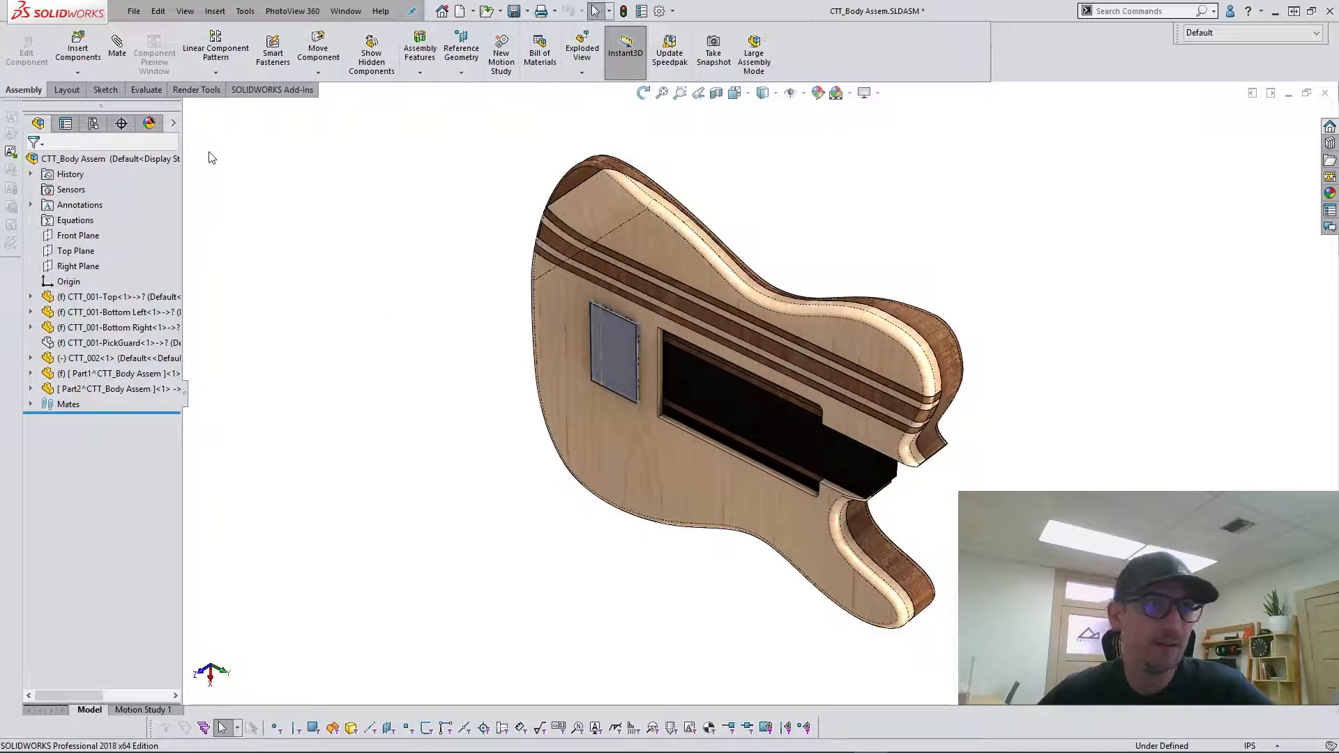
click(133, 11)
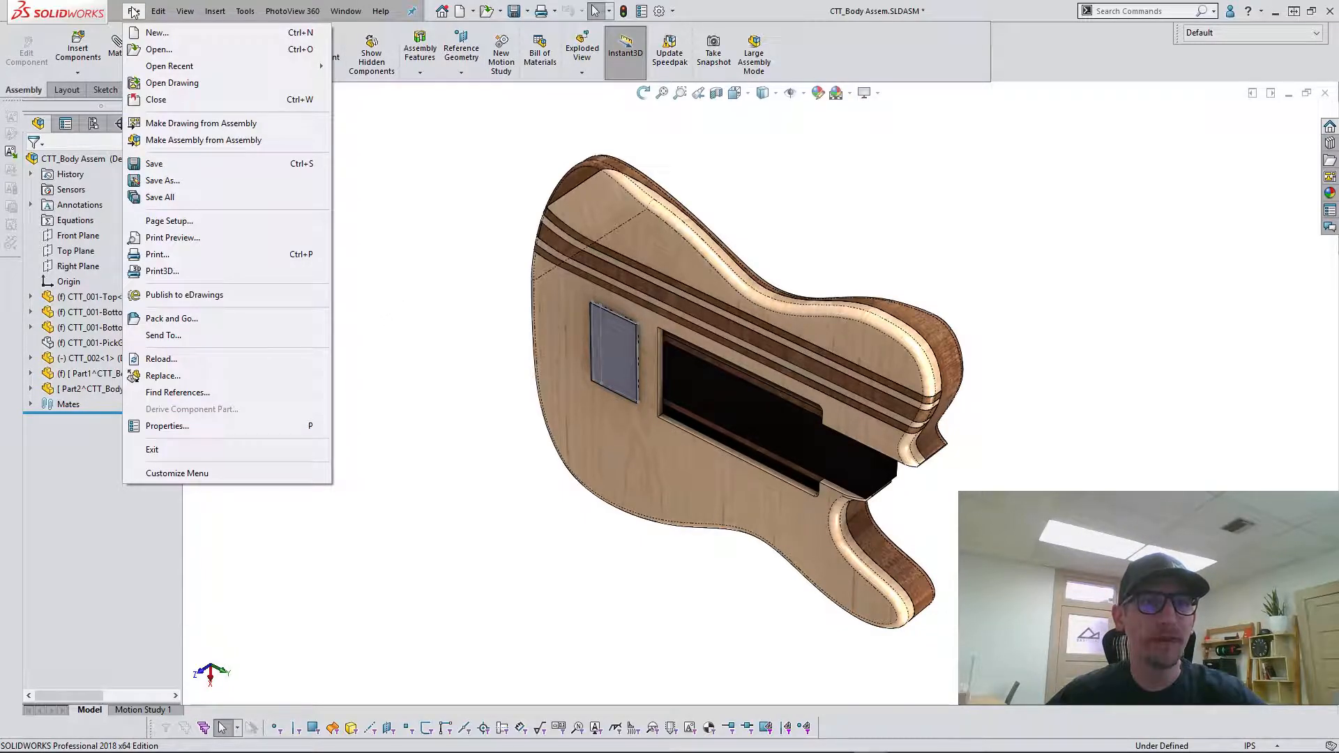
click(192, 181)
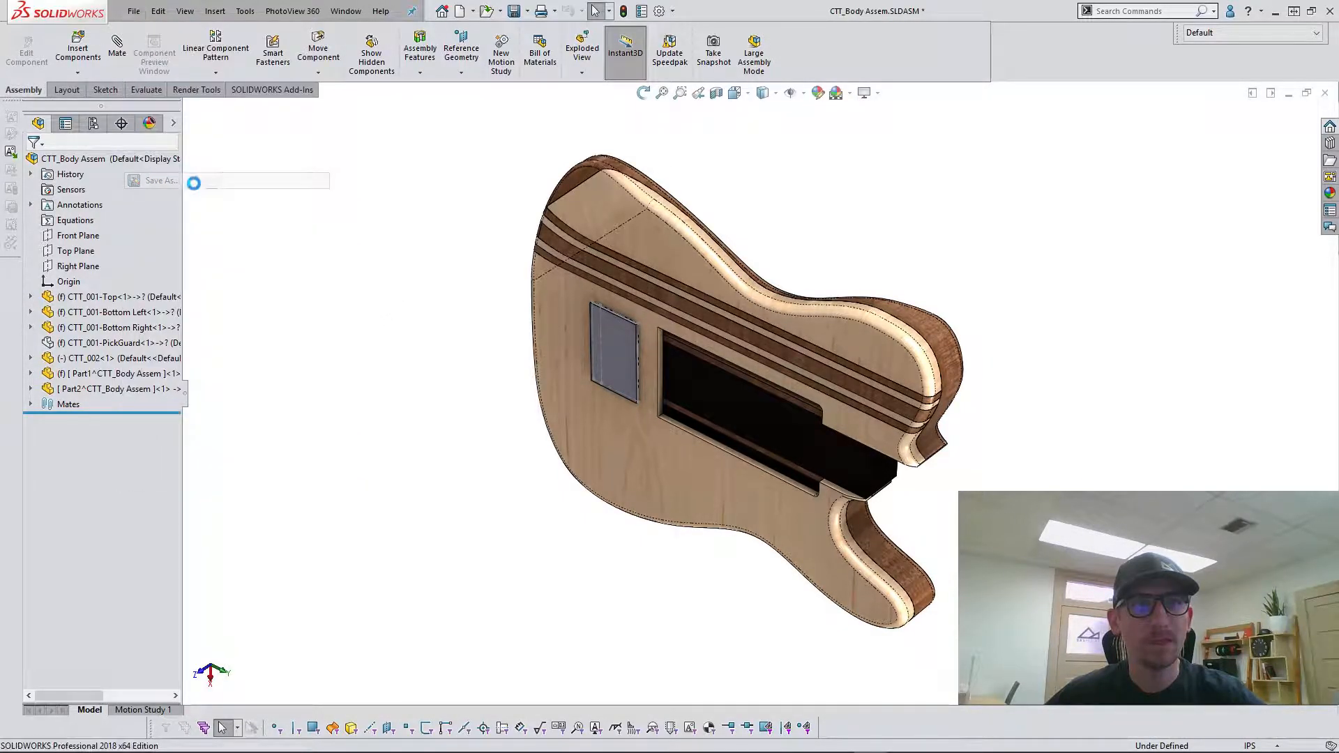
click(688, 313)
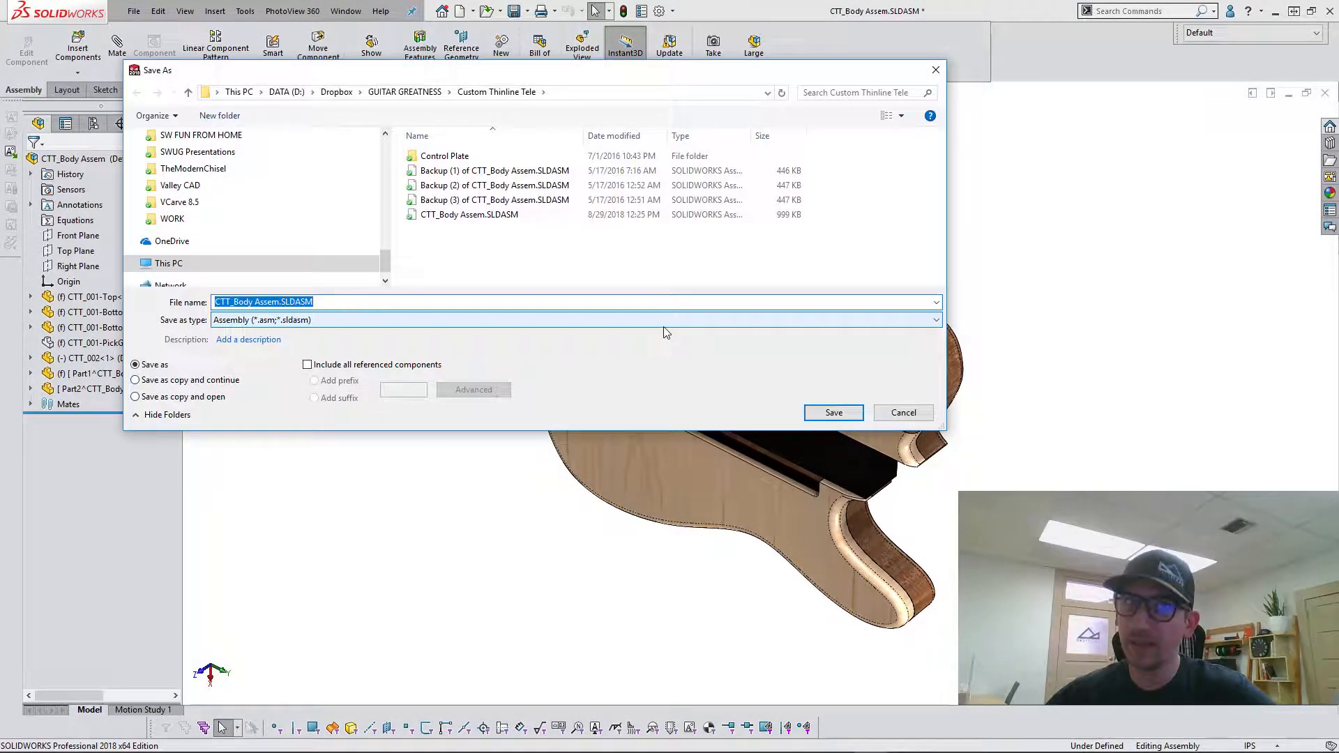
click(335, 321)
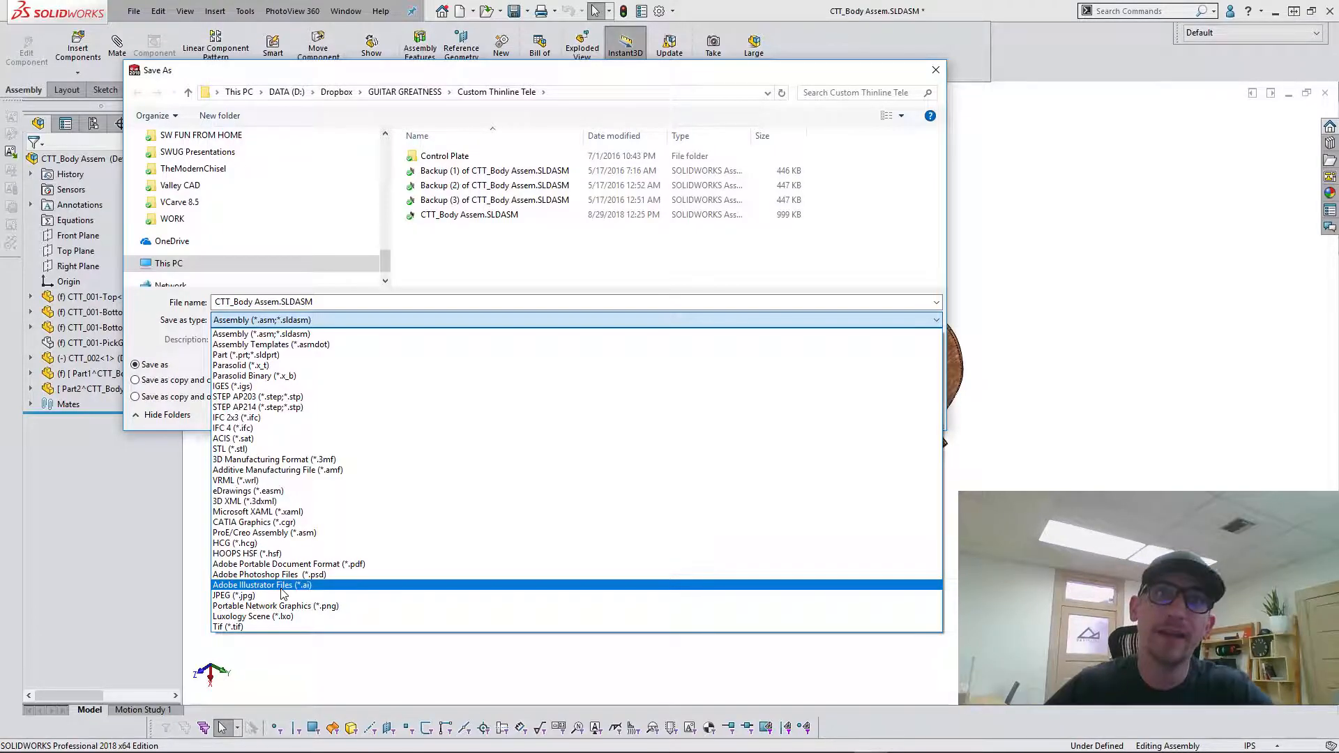
click(1052, 269)
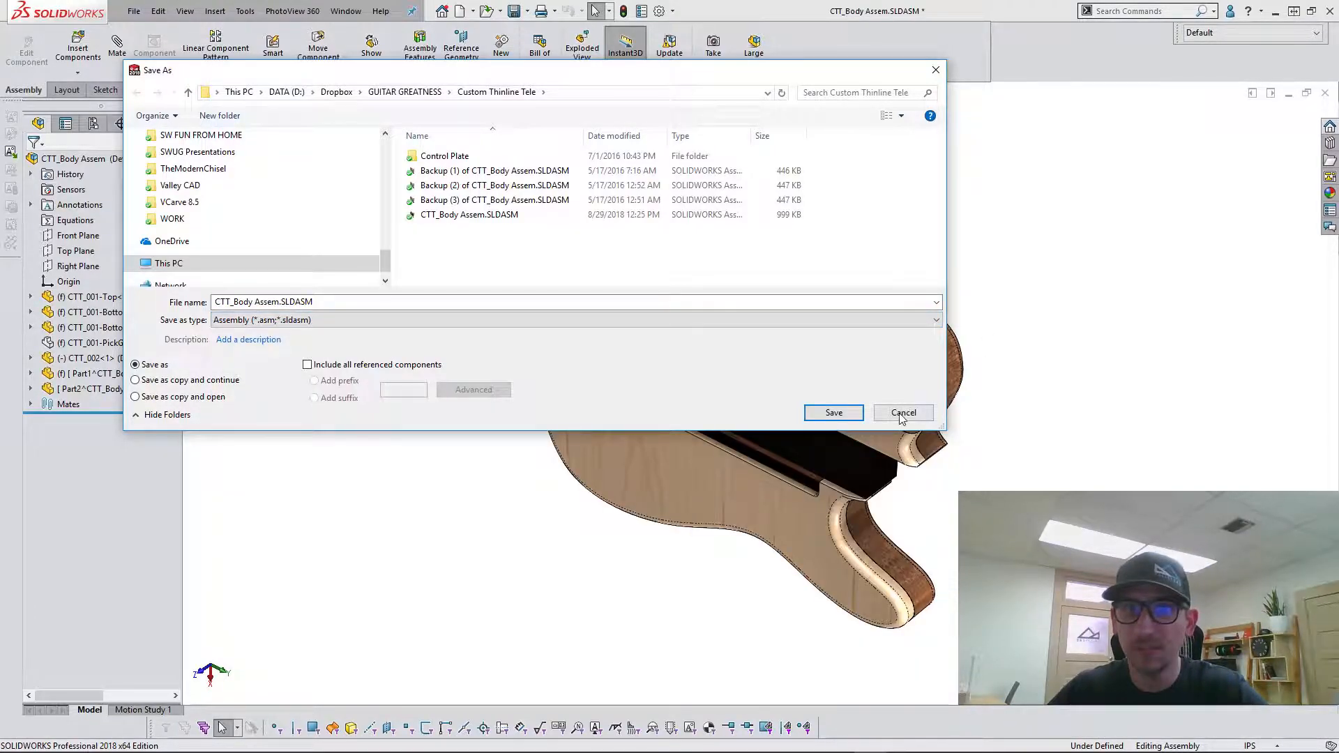
click(902, 413)
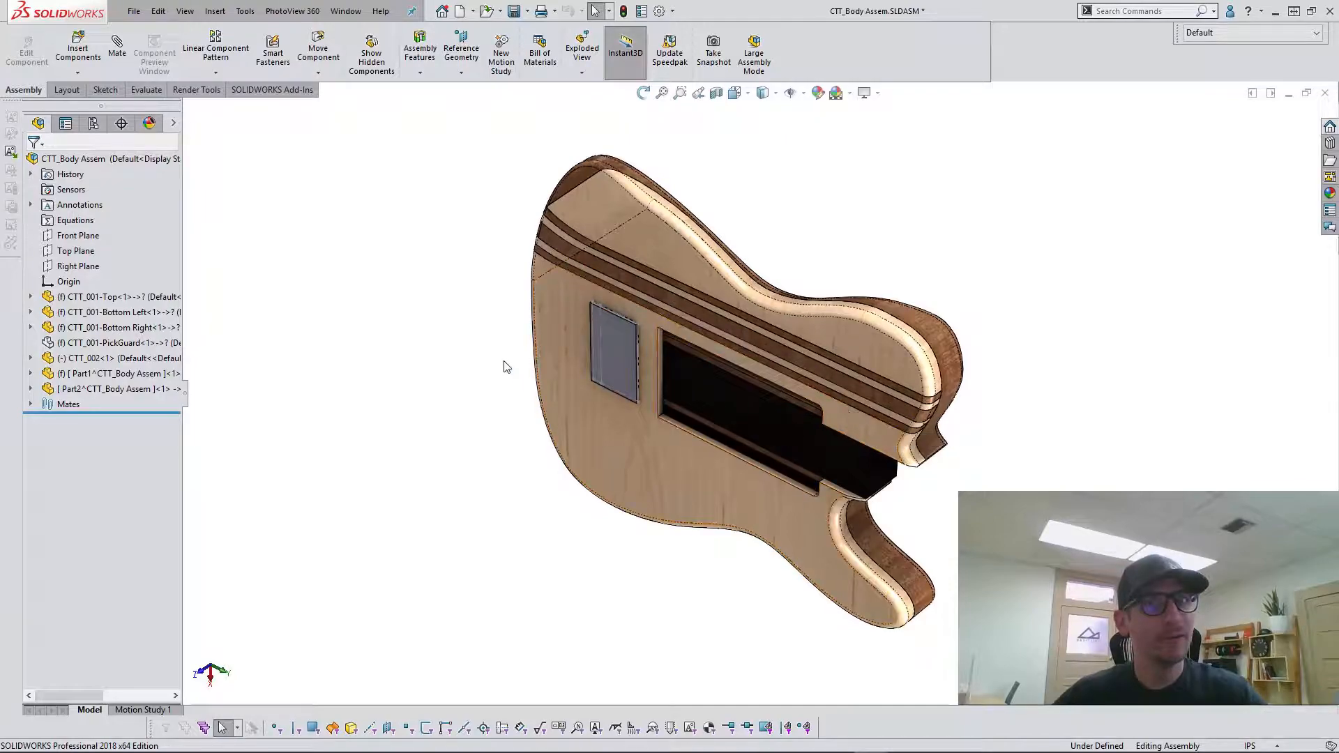
Bring up the CTT_Body Assem drawing and save it as CTT_Body Assem.DXF using the Dxf (*.dxf) file type.
key(ctrl+Tab)
key(ctrl+Tab)
key(ctrl+Tab)
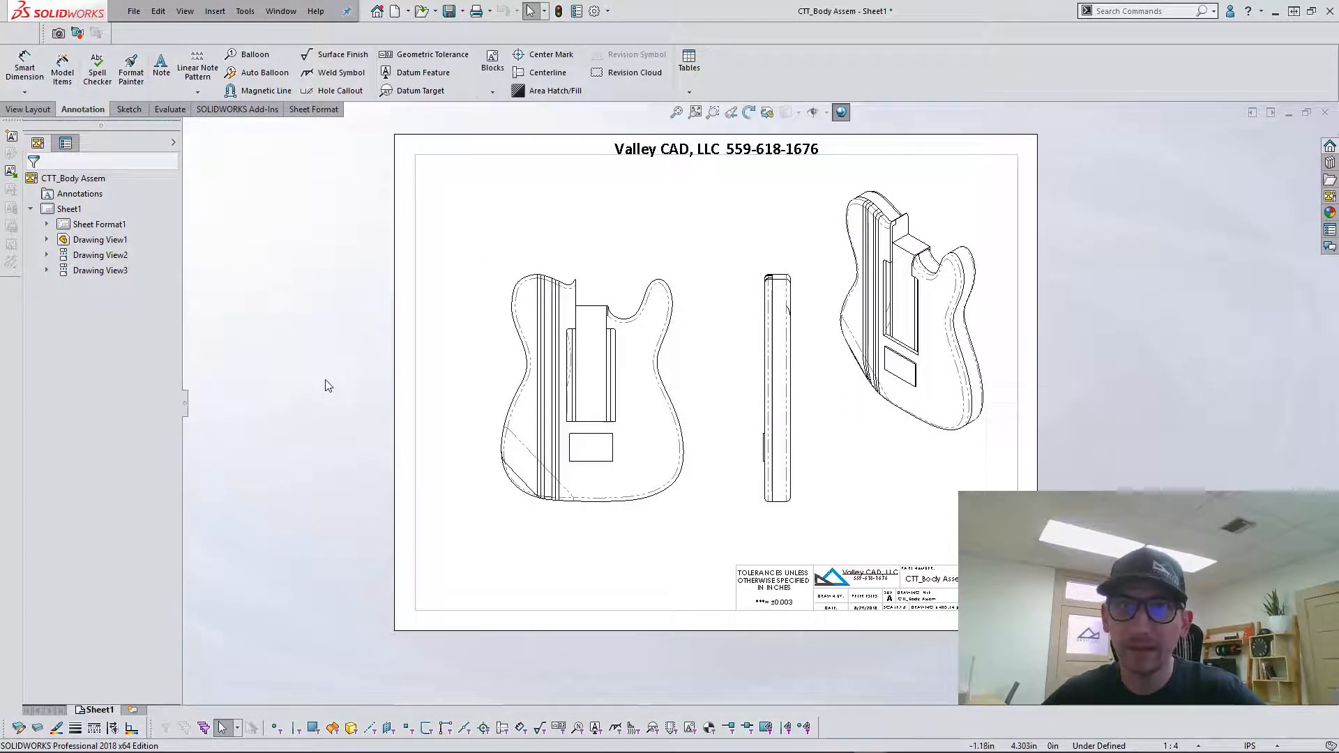
click(136, 11)
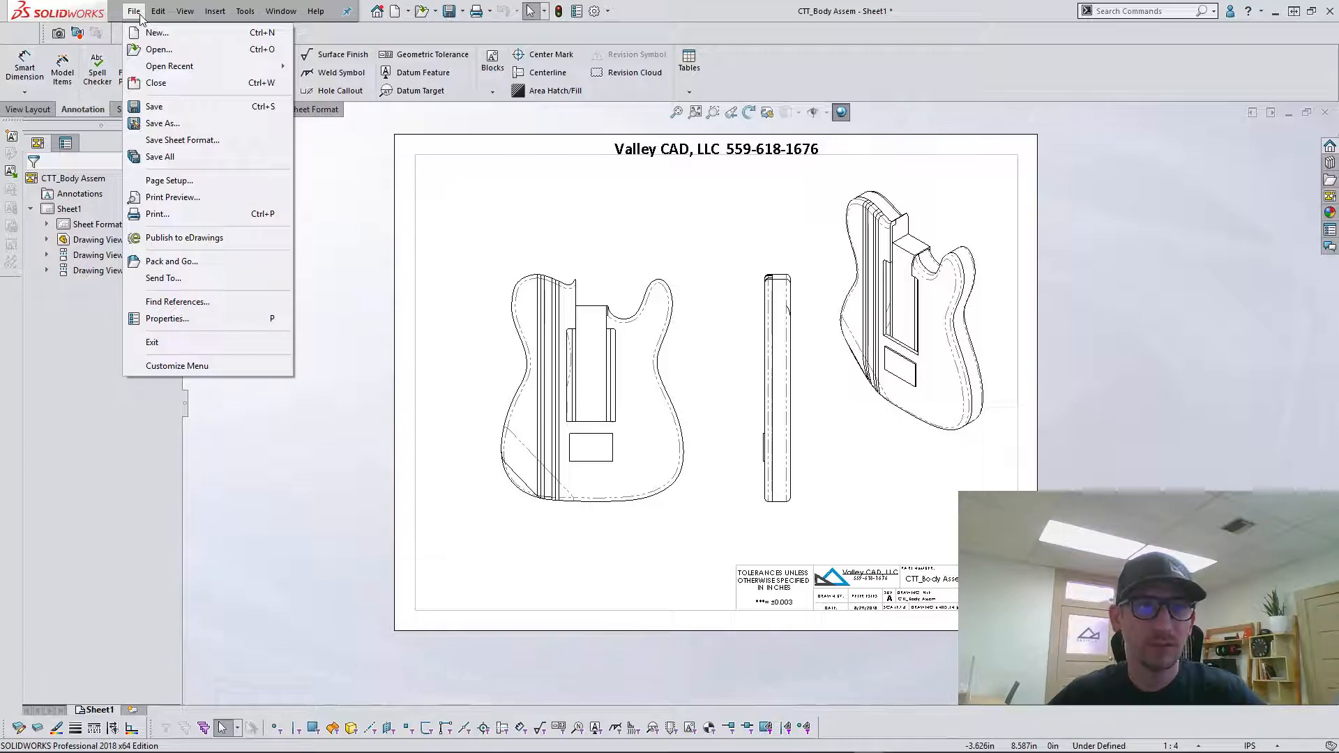
click(187, 124)
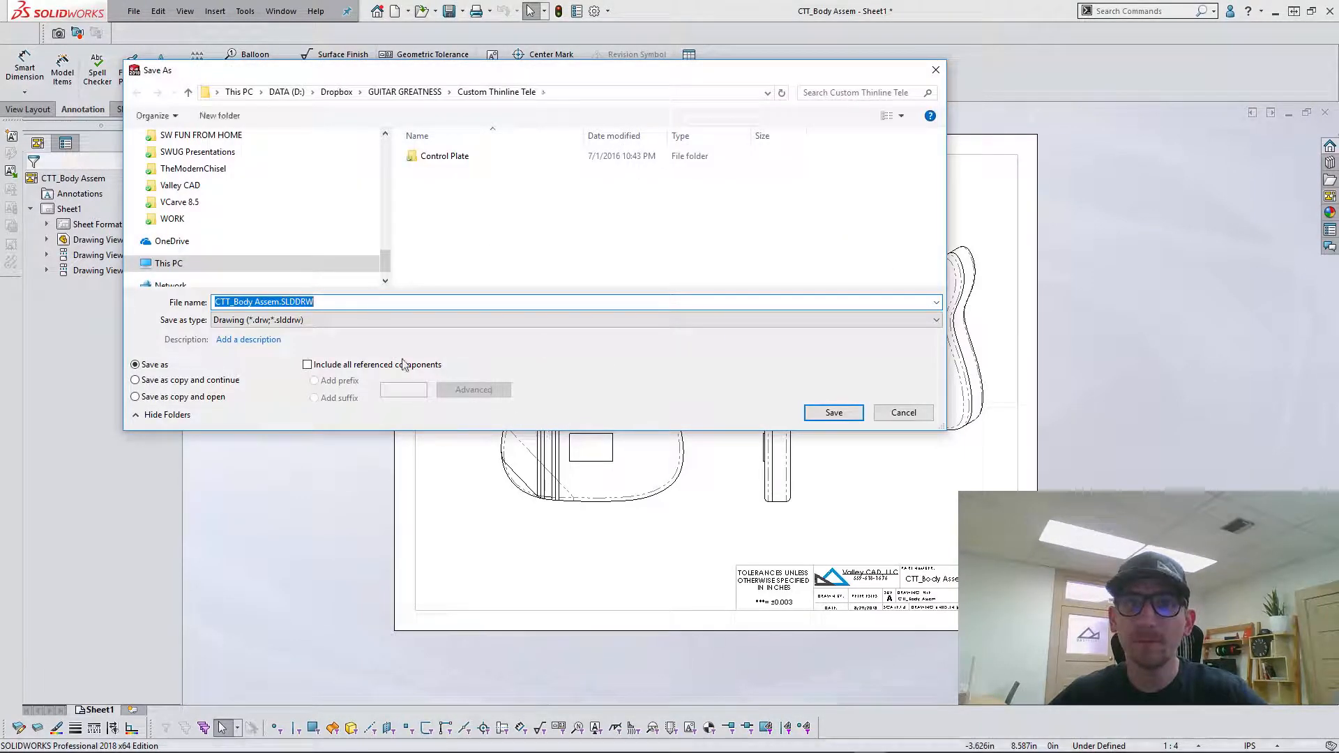
click(302, 320)
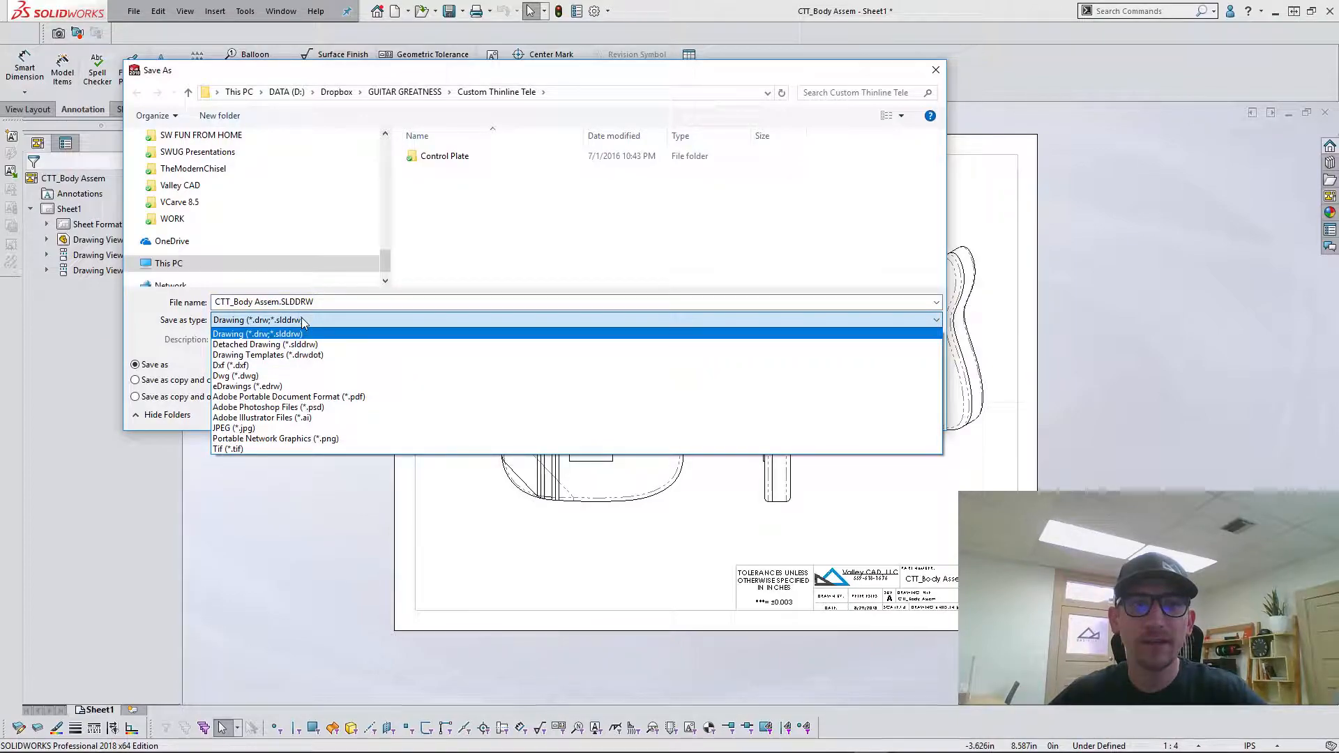
click(269, 365)
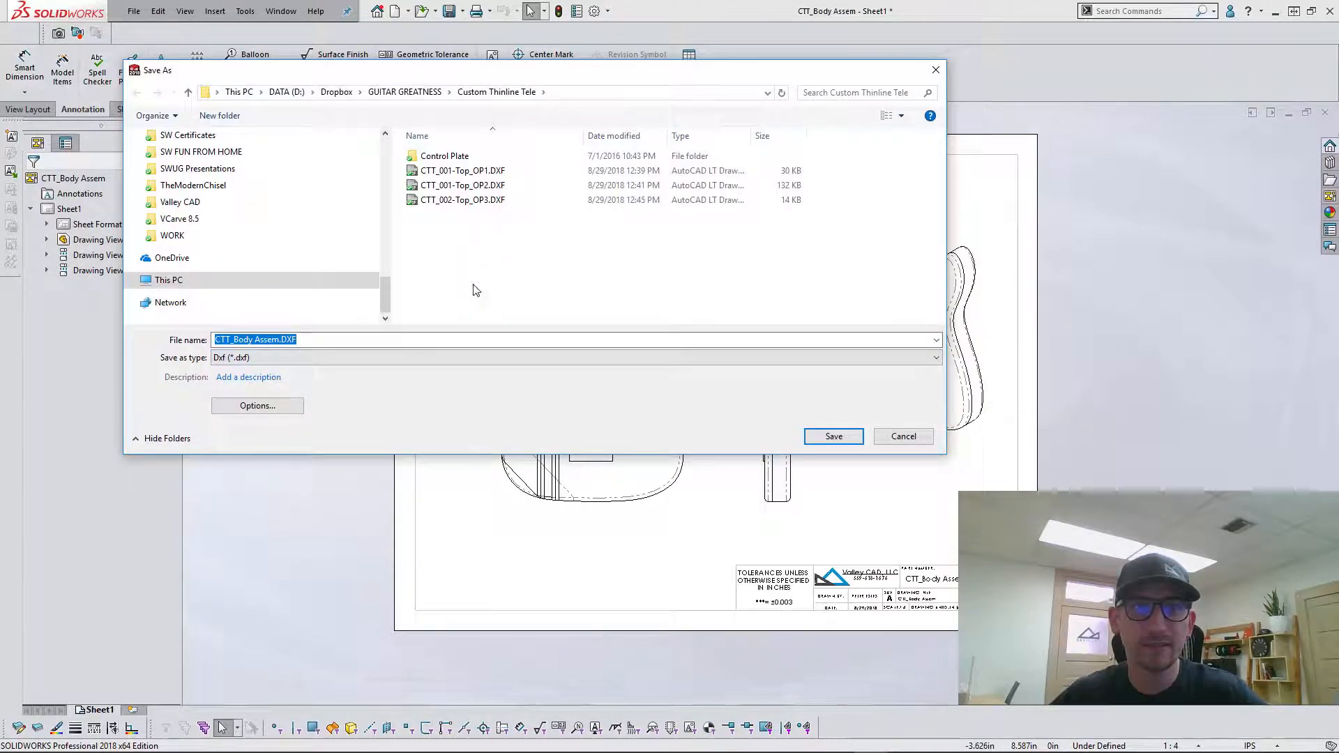
click(830, 438)
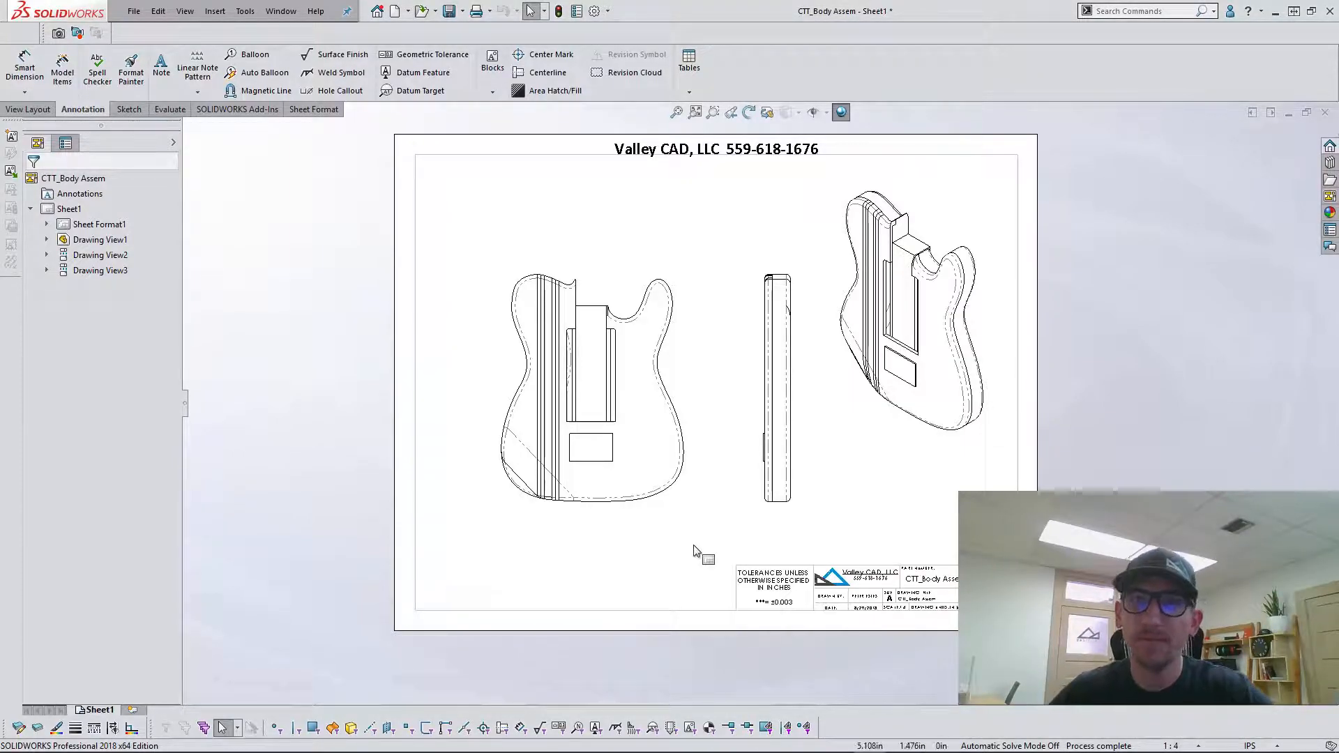
Switch to DraftSight and open CTT_Body Assem.DXF, using the ASCII/Binary Drawing (*.dxf) file type.
mouse_move(840, 748)
click(944, 742)
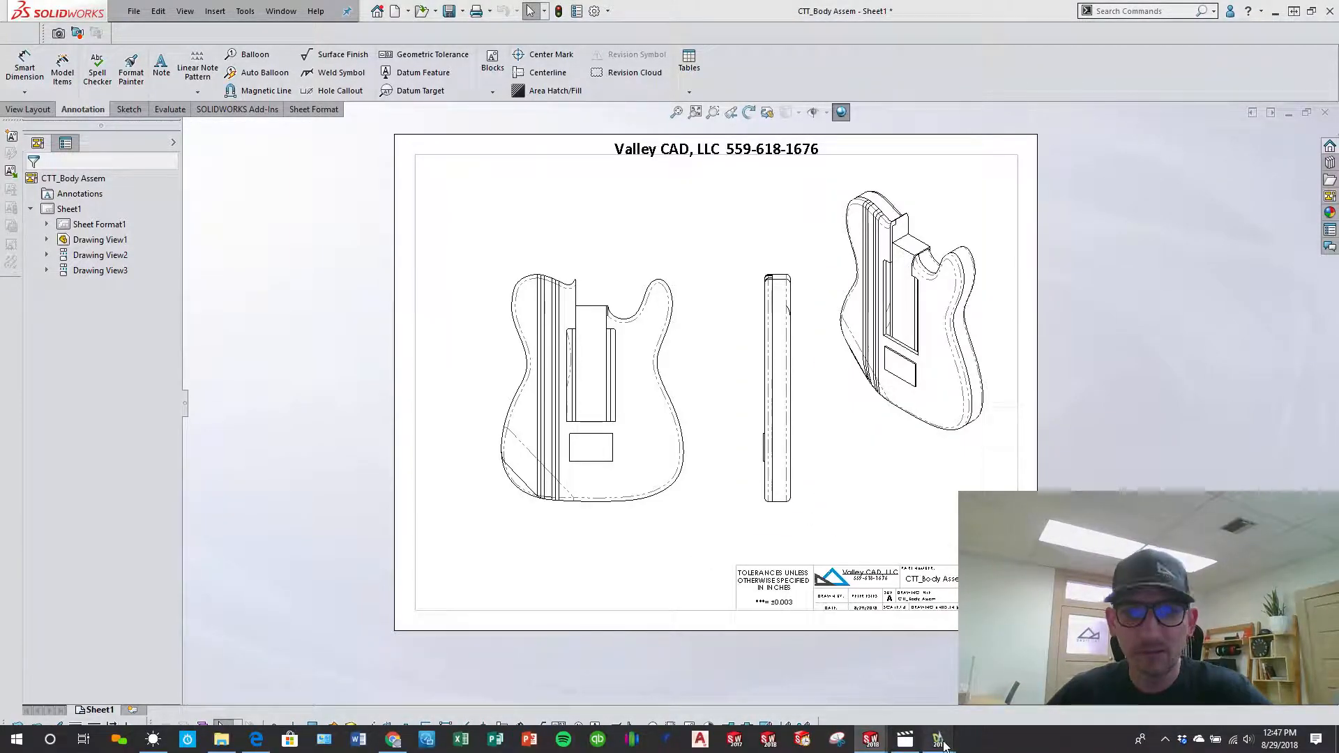
click(907, 668)
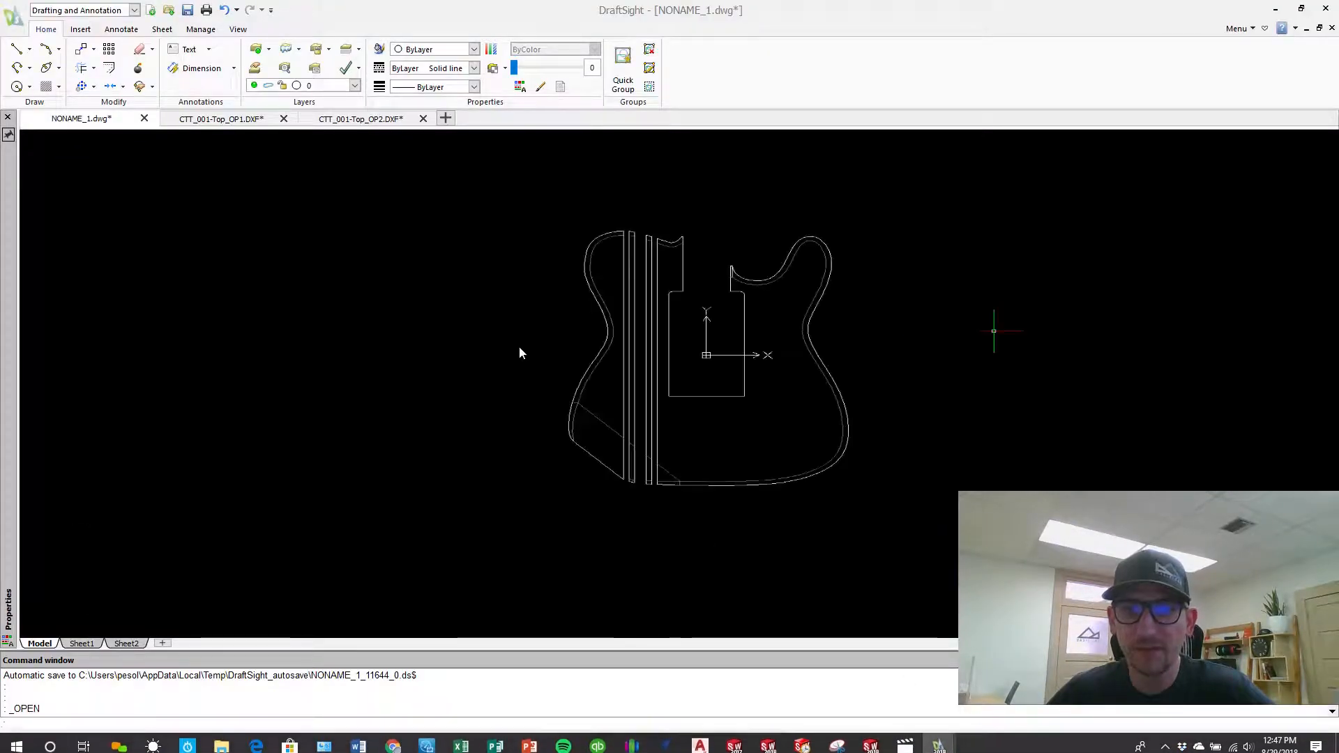
click(221, 119)
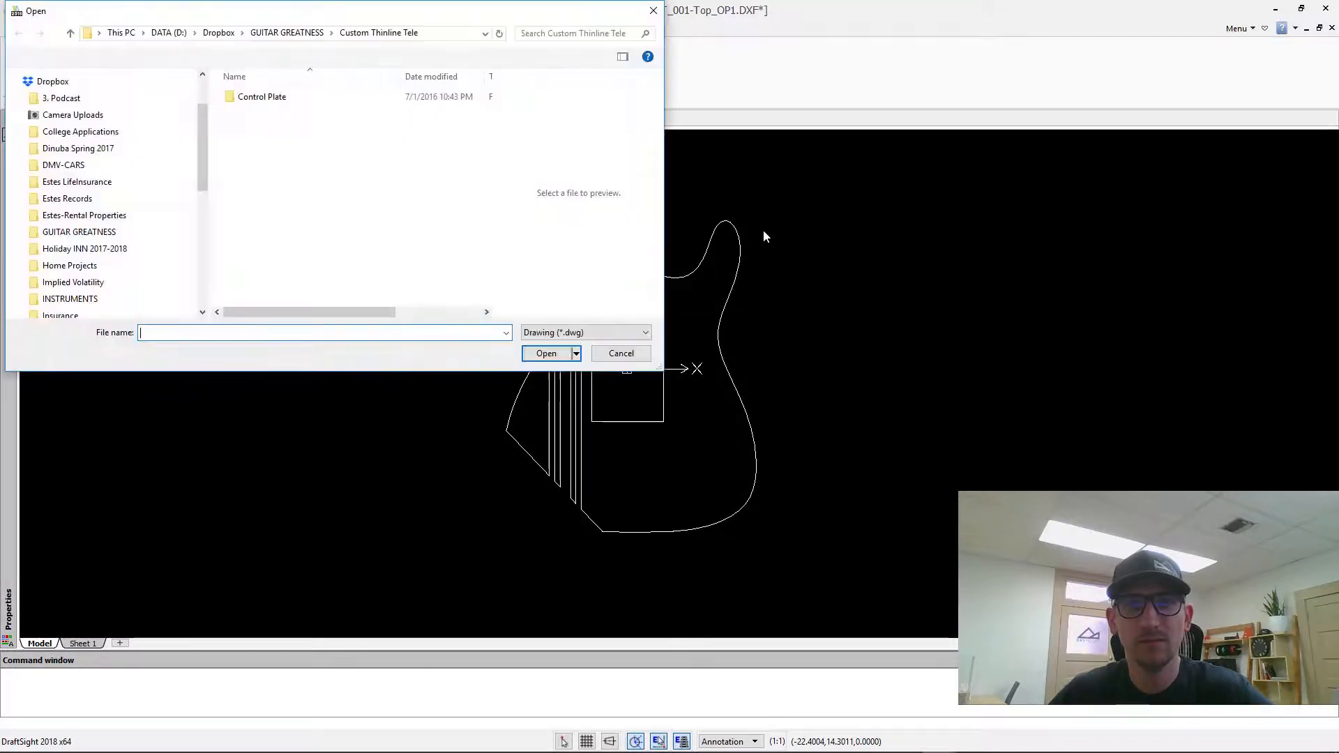
click(601, 332)
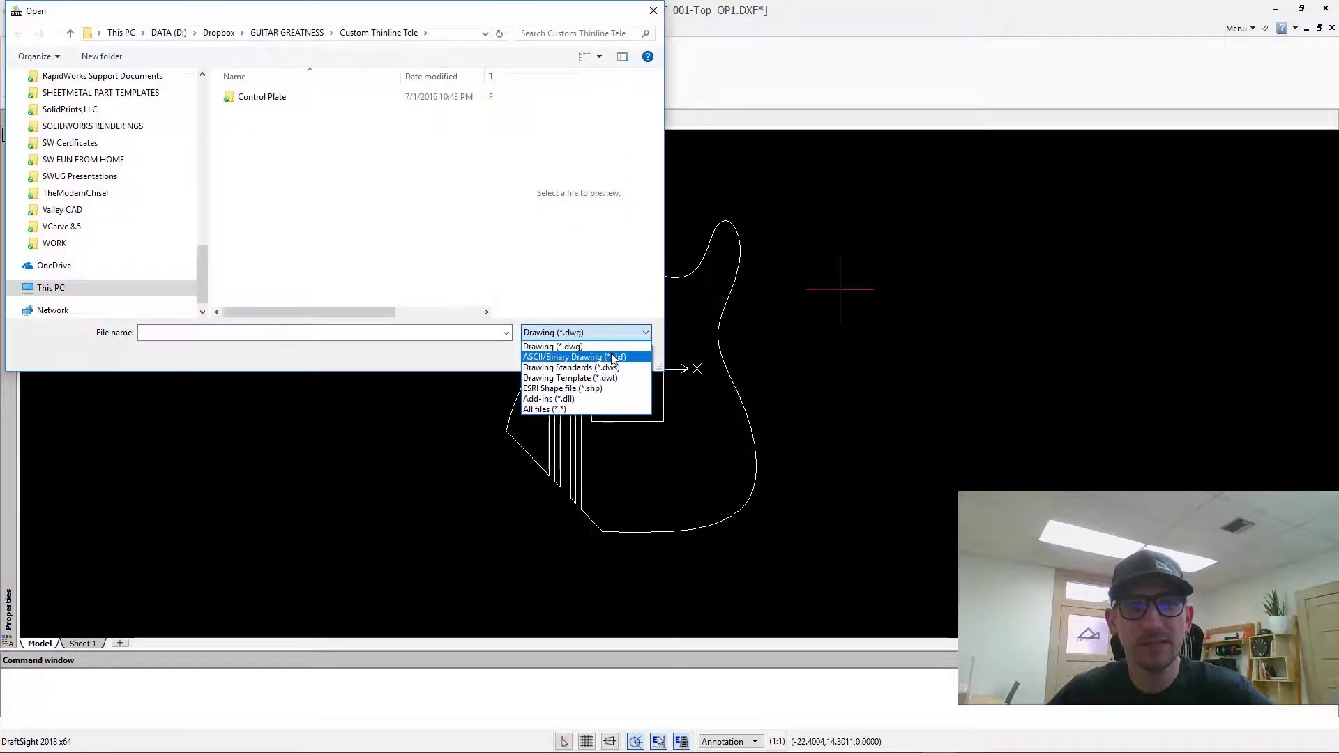
click(611, 357)
click(292, 157)
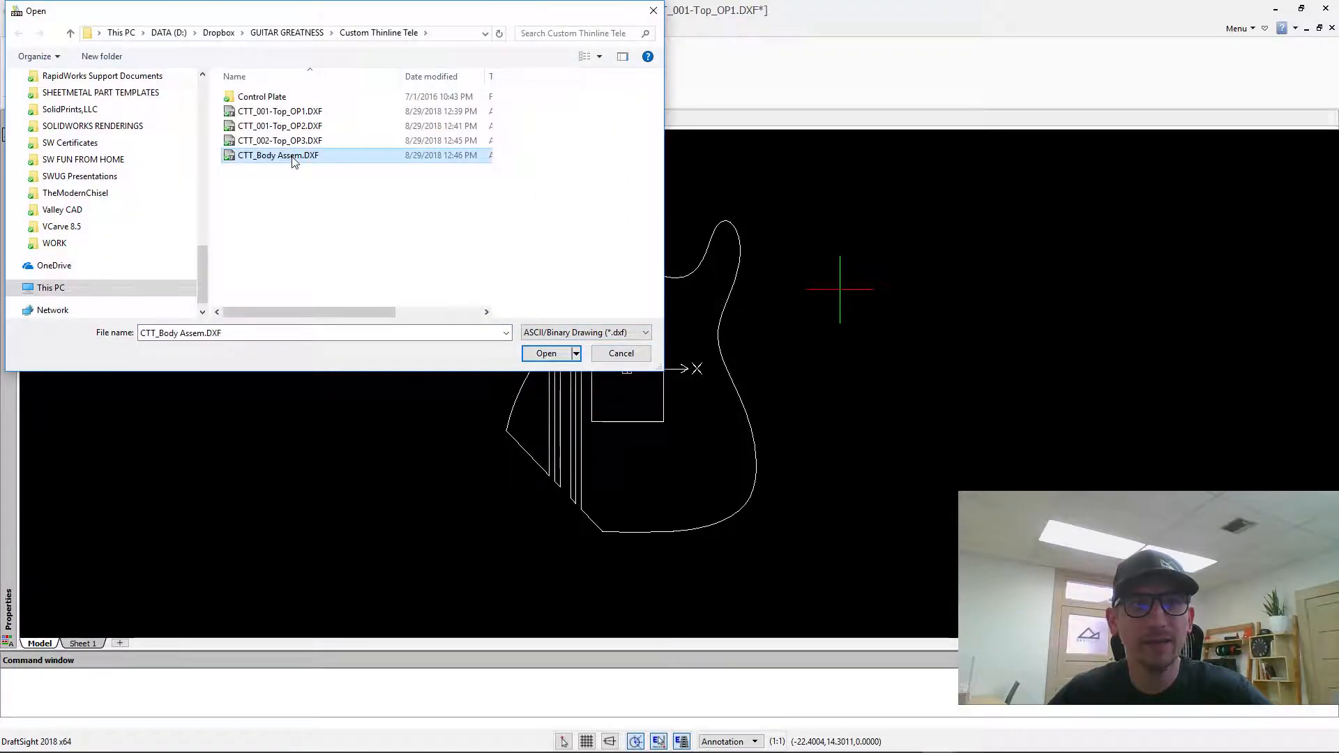
click(546, 352)
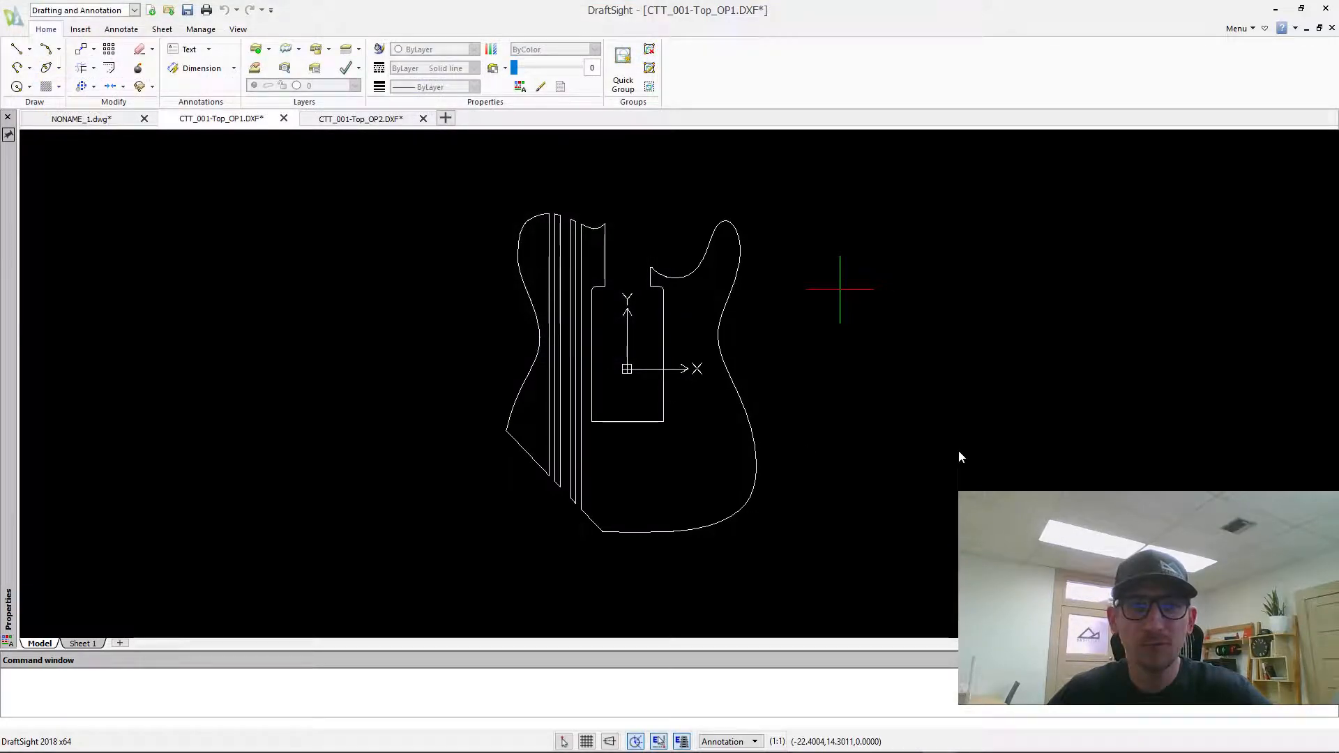